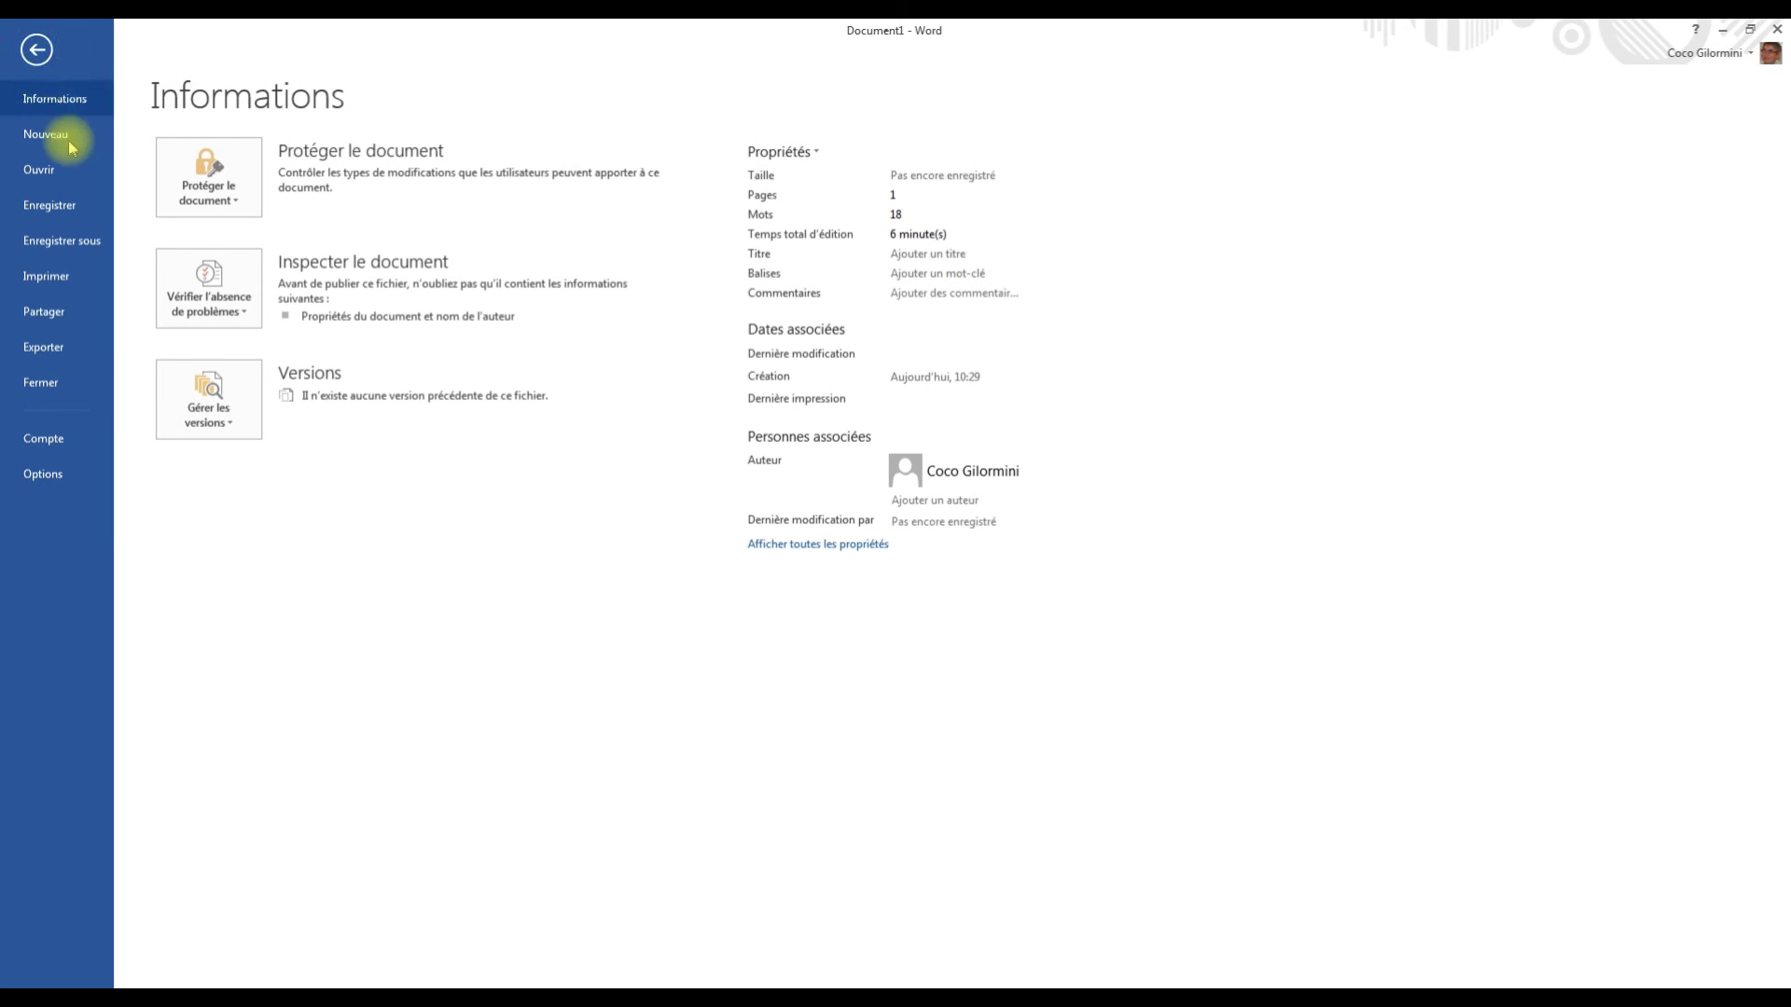
Open Word Options from FICHIER and go to the Personnaliser le ruban page.
click(74, 481)
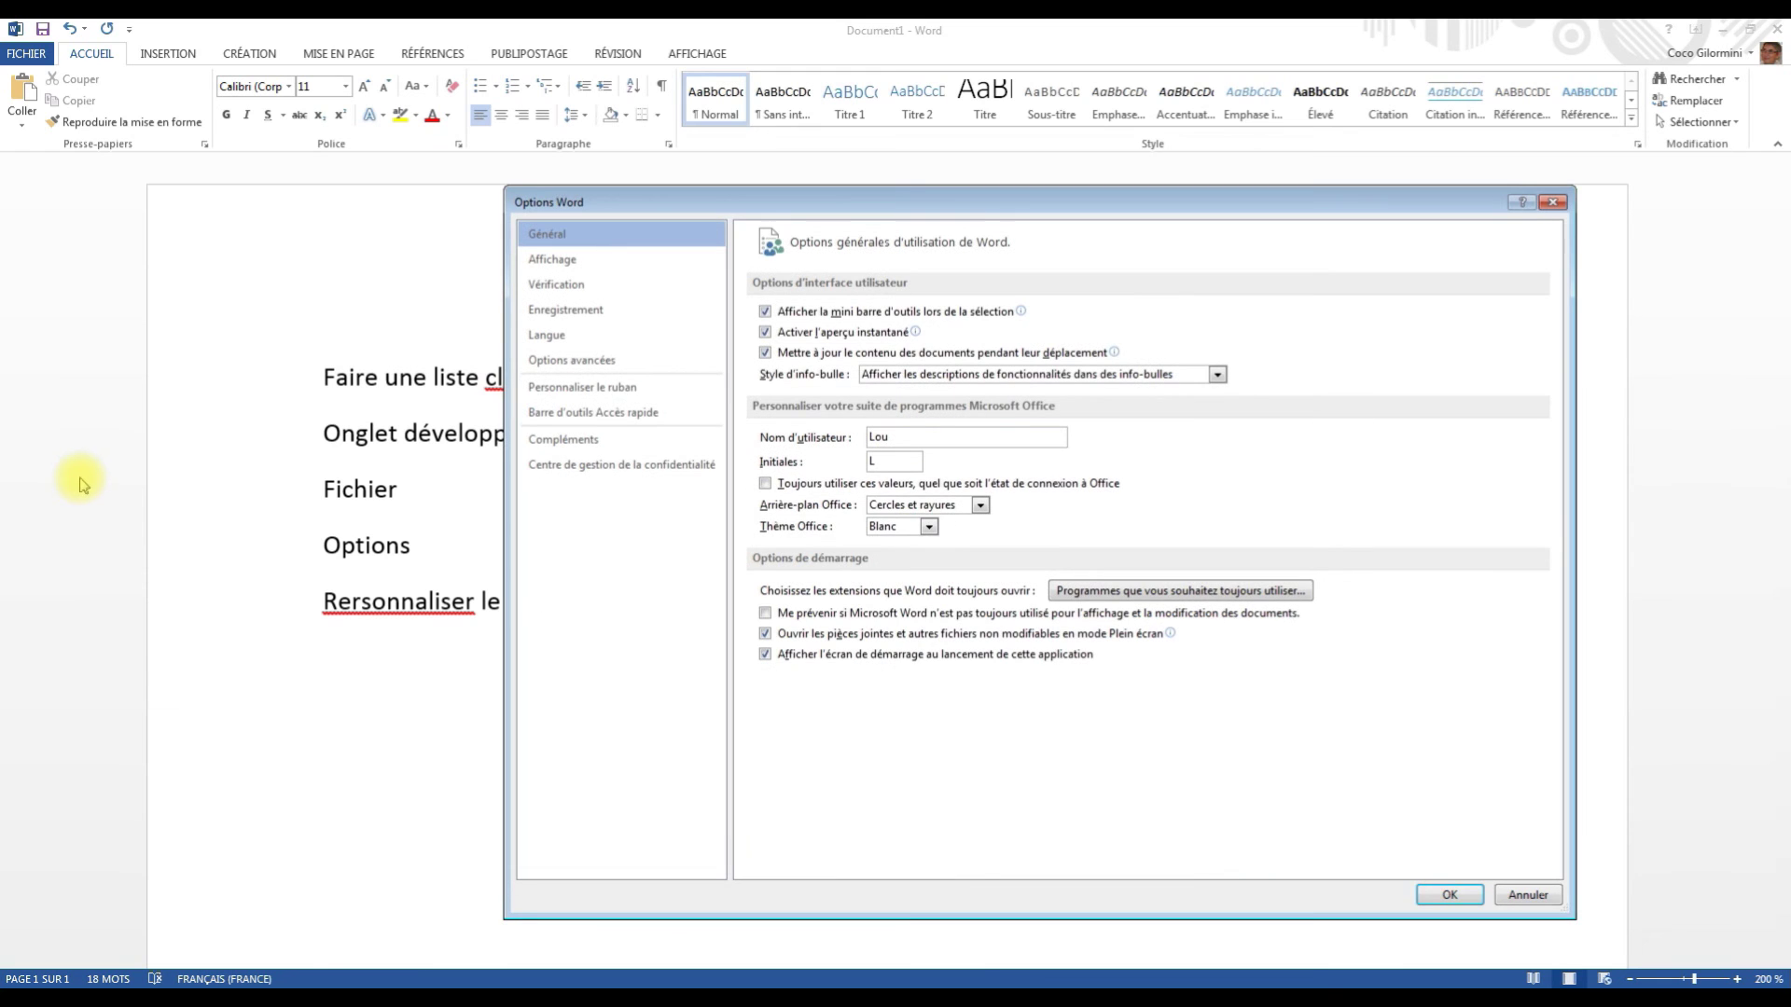
click(589, 401)
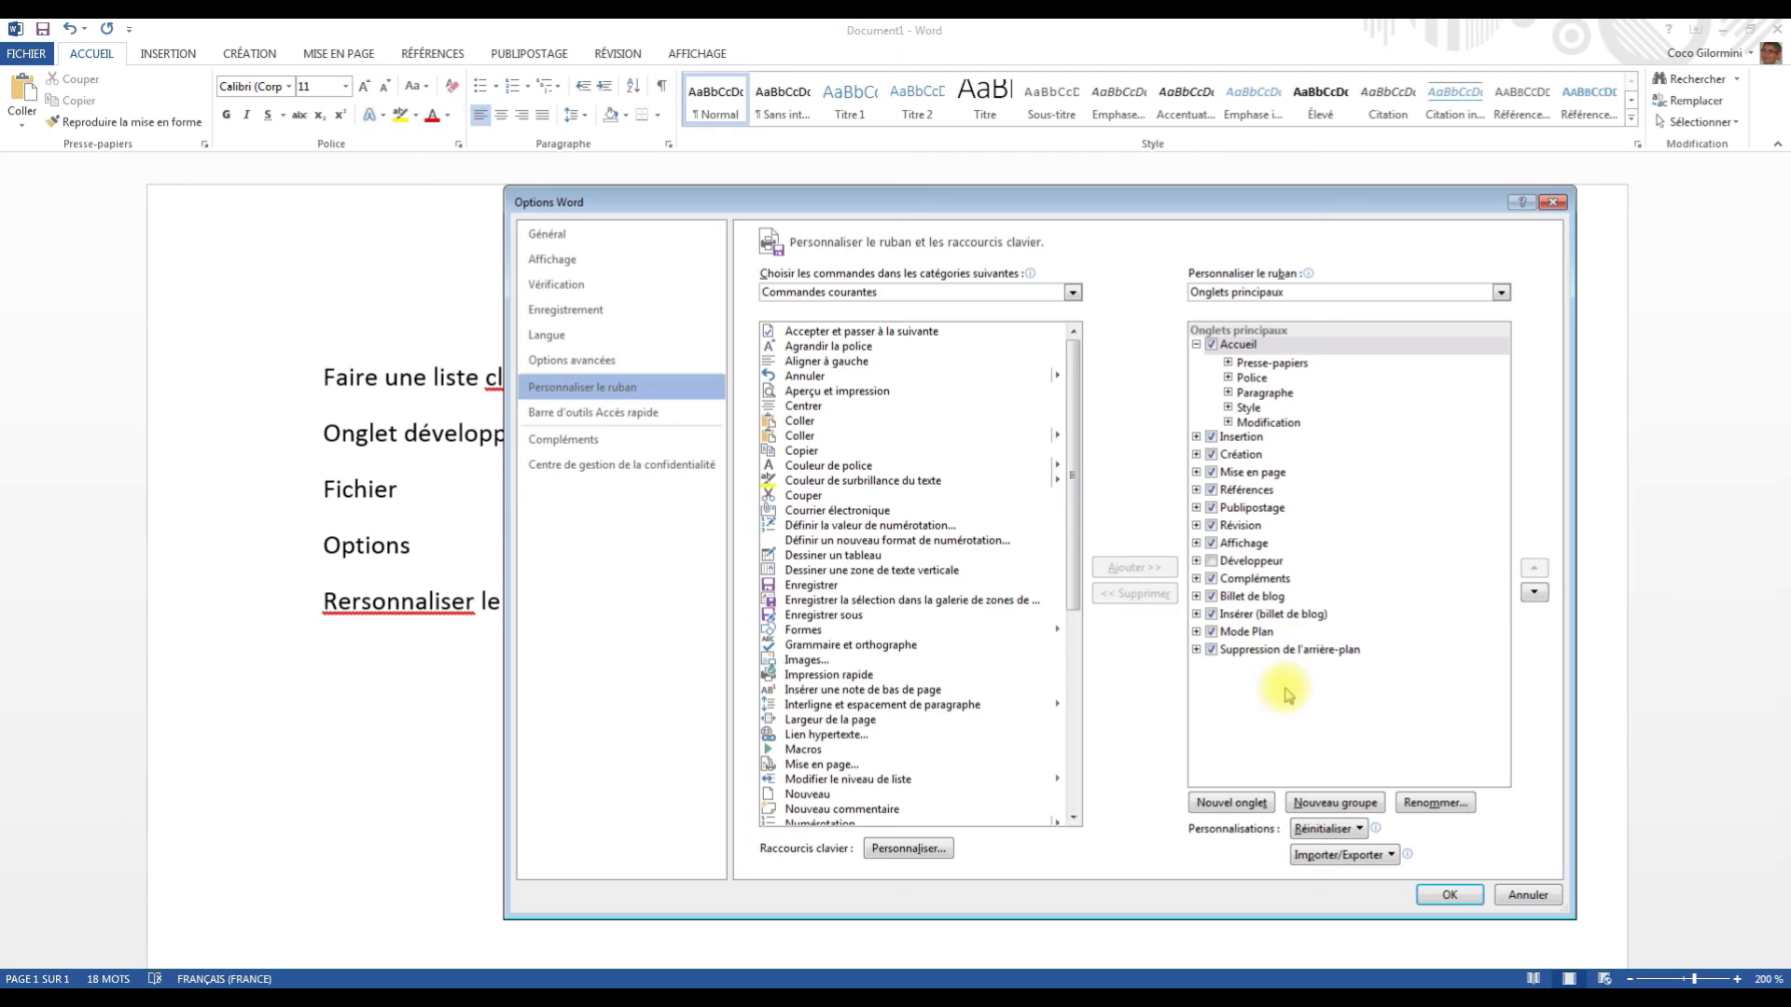
Tick Développeur in the main tabs list and confirm with OK.
click(1210, 563)
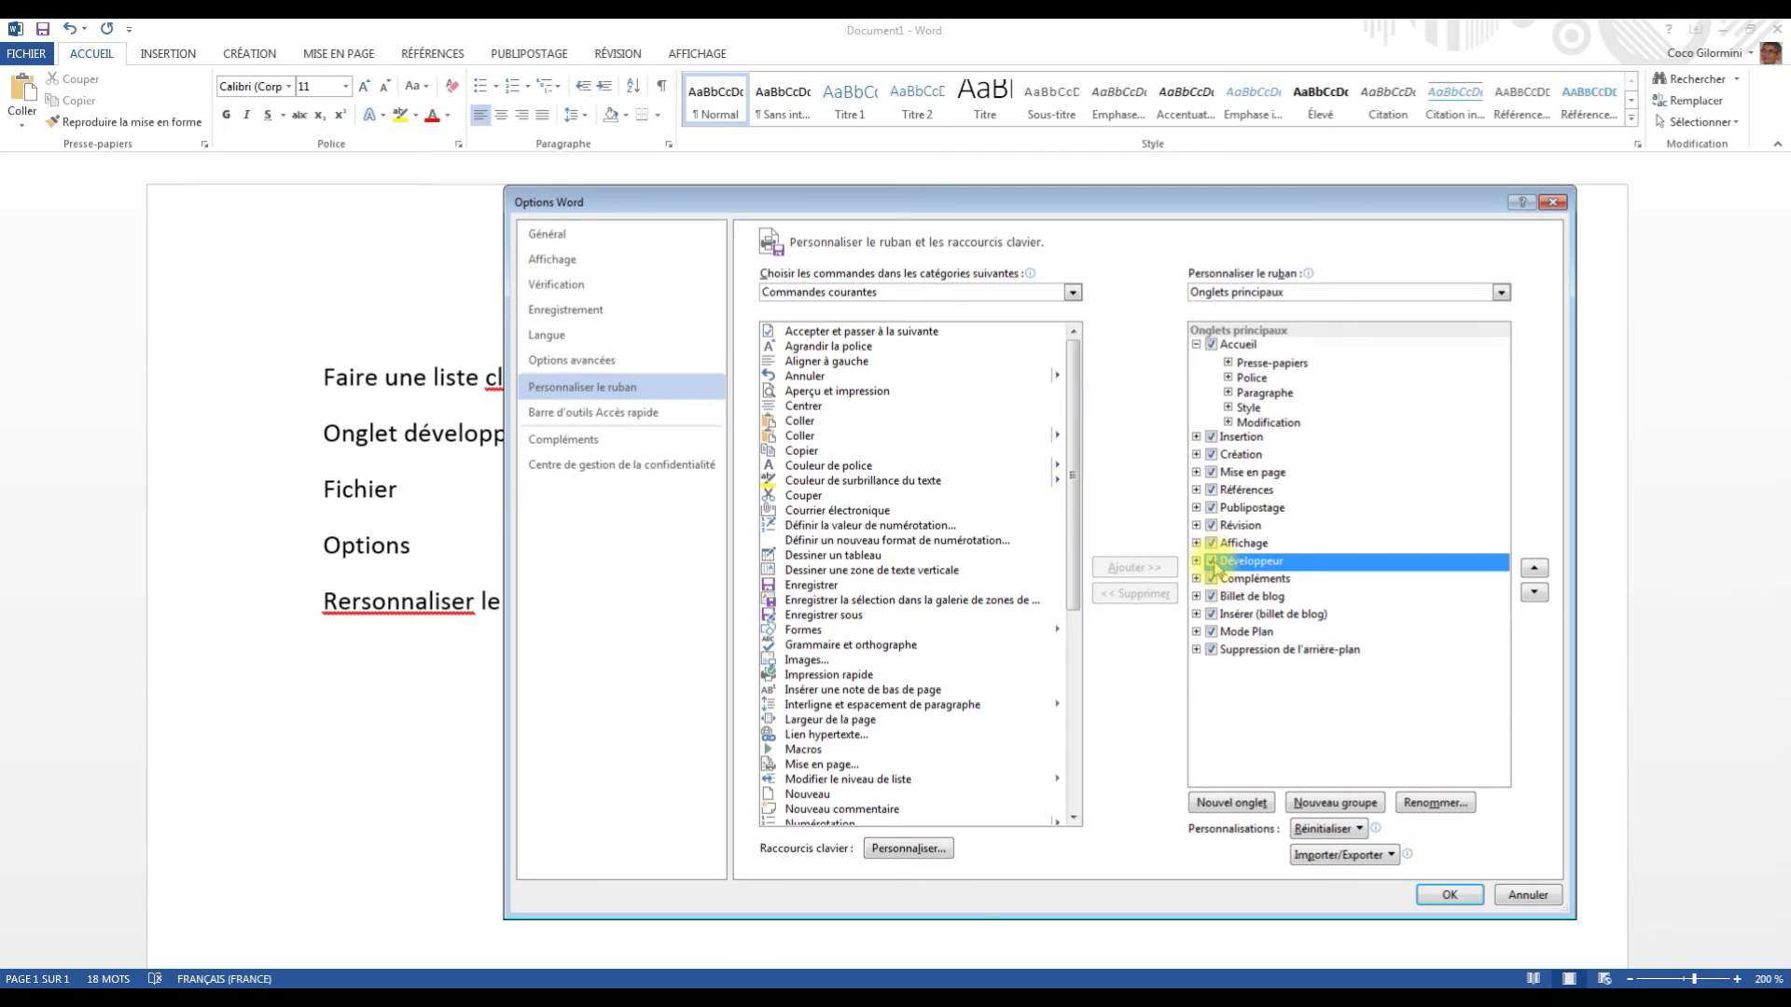
click(1457, 897)
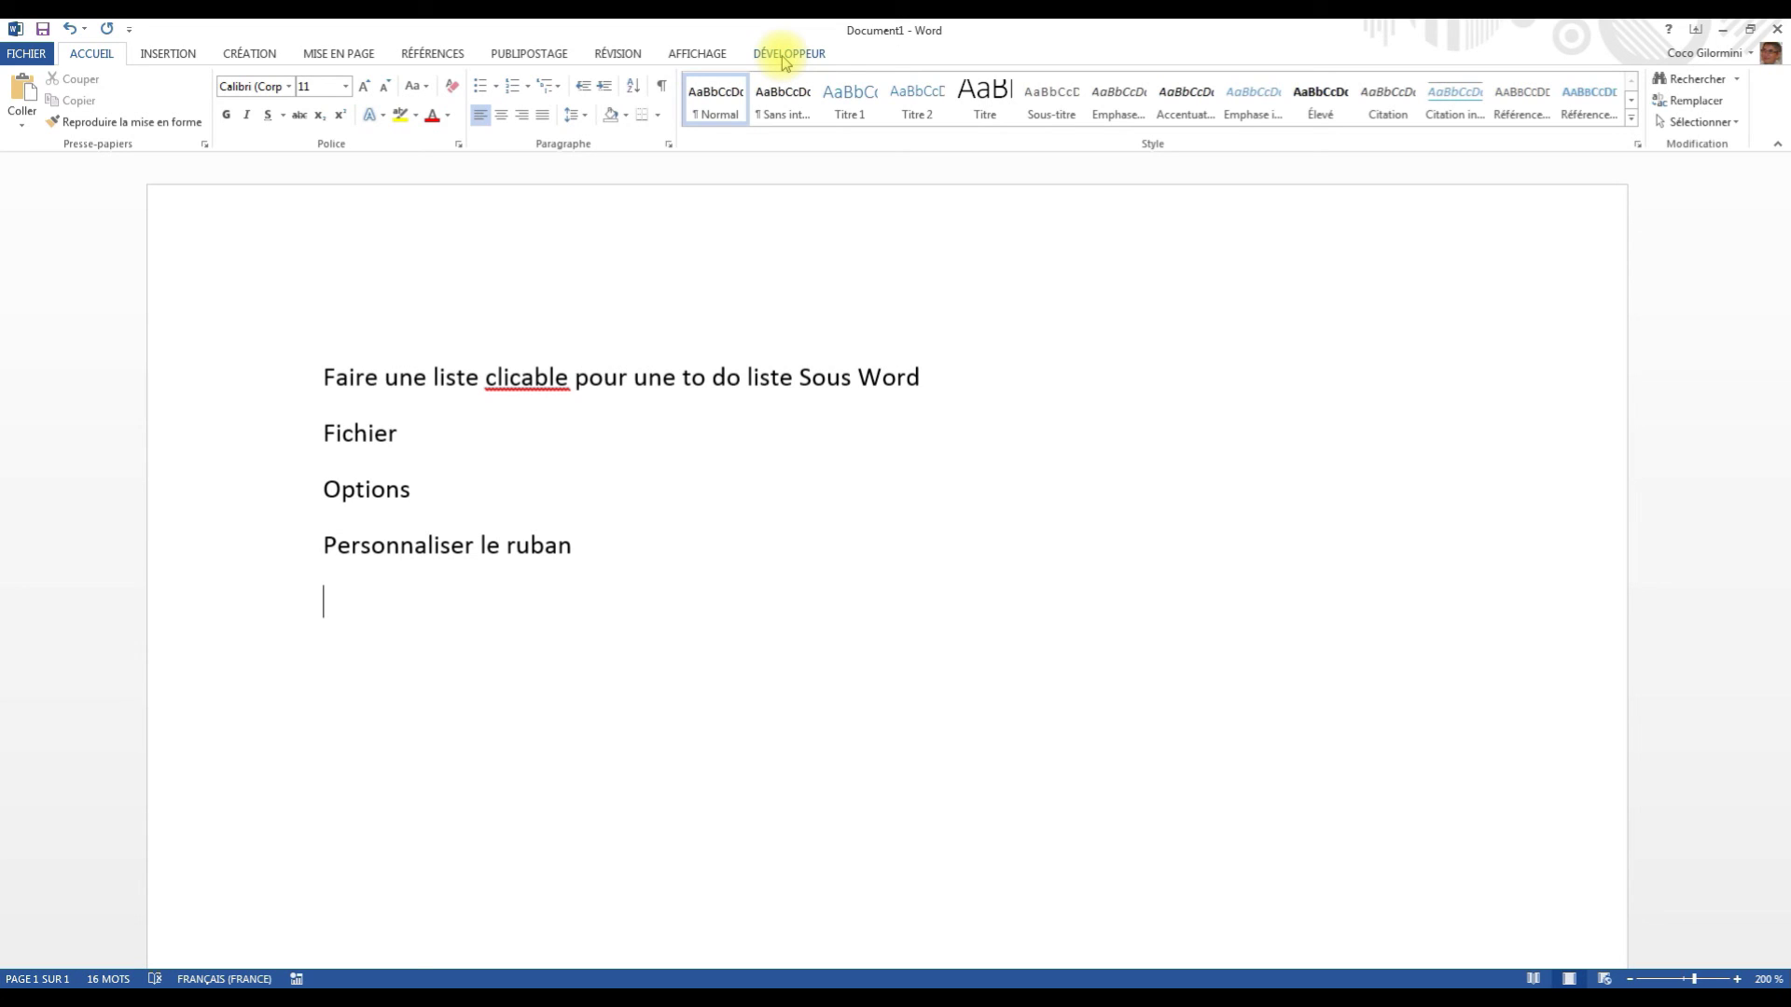
Insert a Case à cocher control before Fichier, Options and Personnaliser le ruban.
click(785, 56)
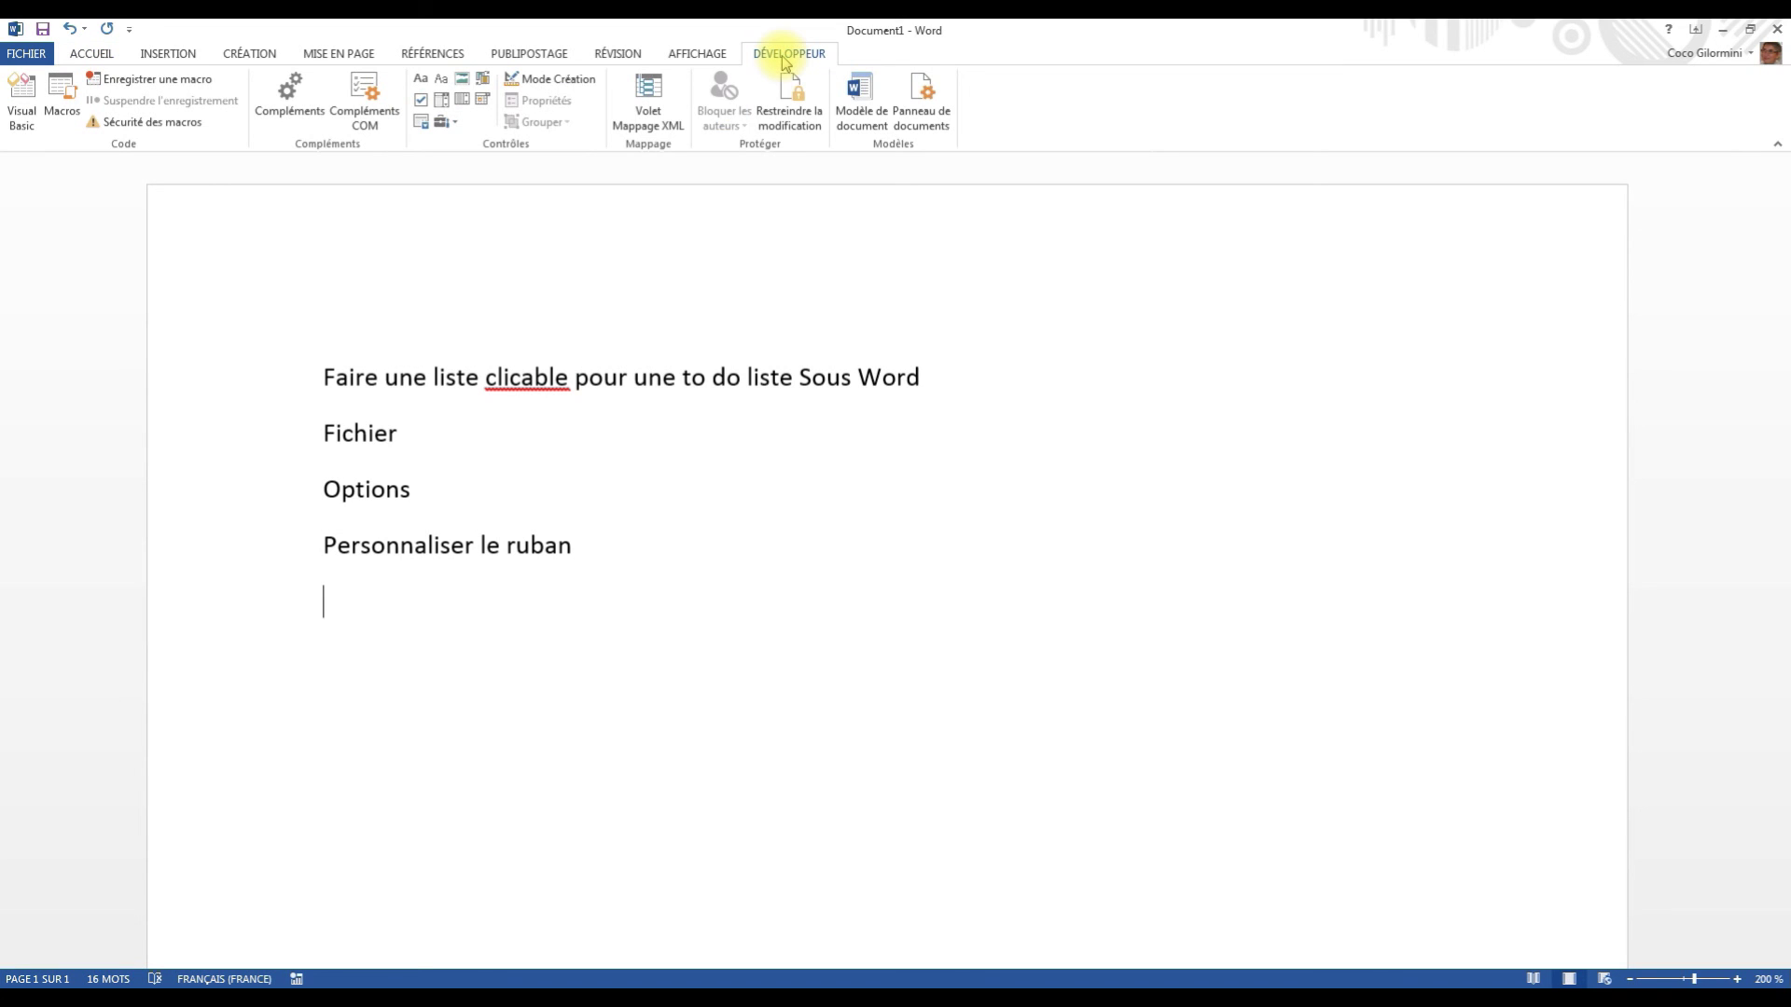
click(322, 433)
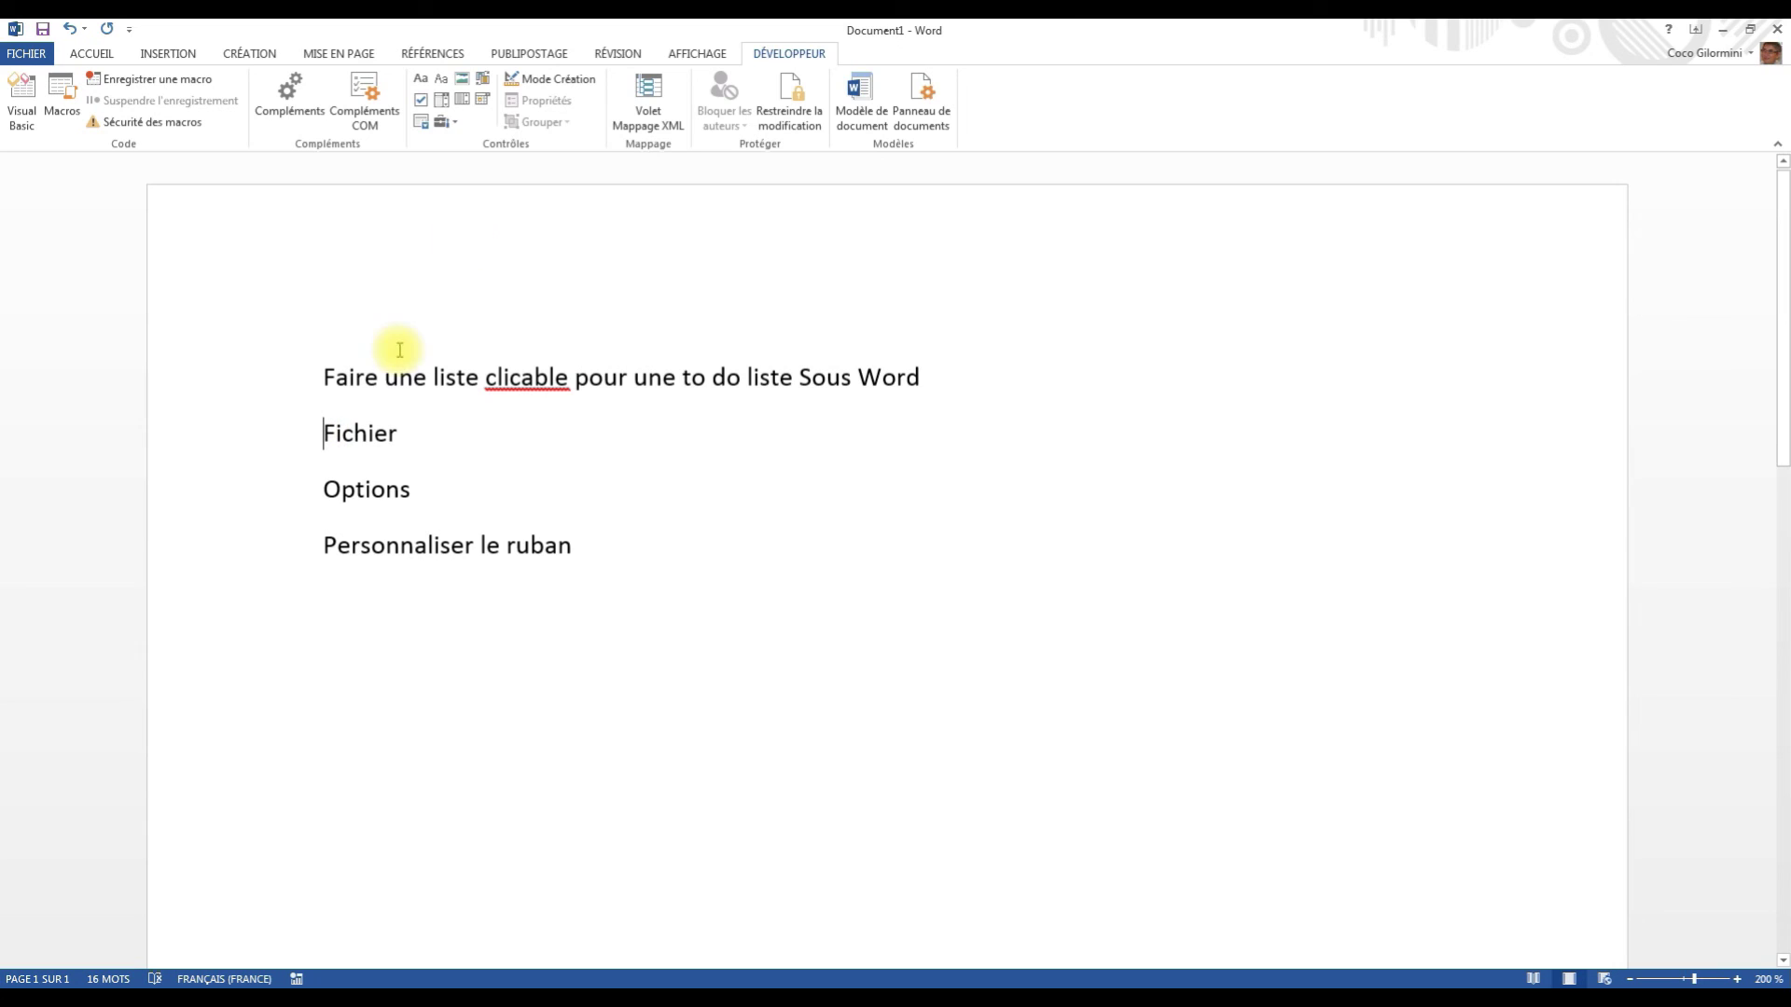
click(422, 101)
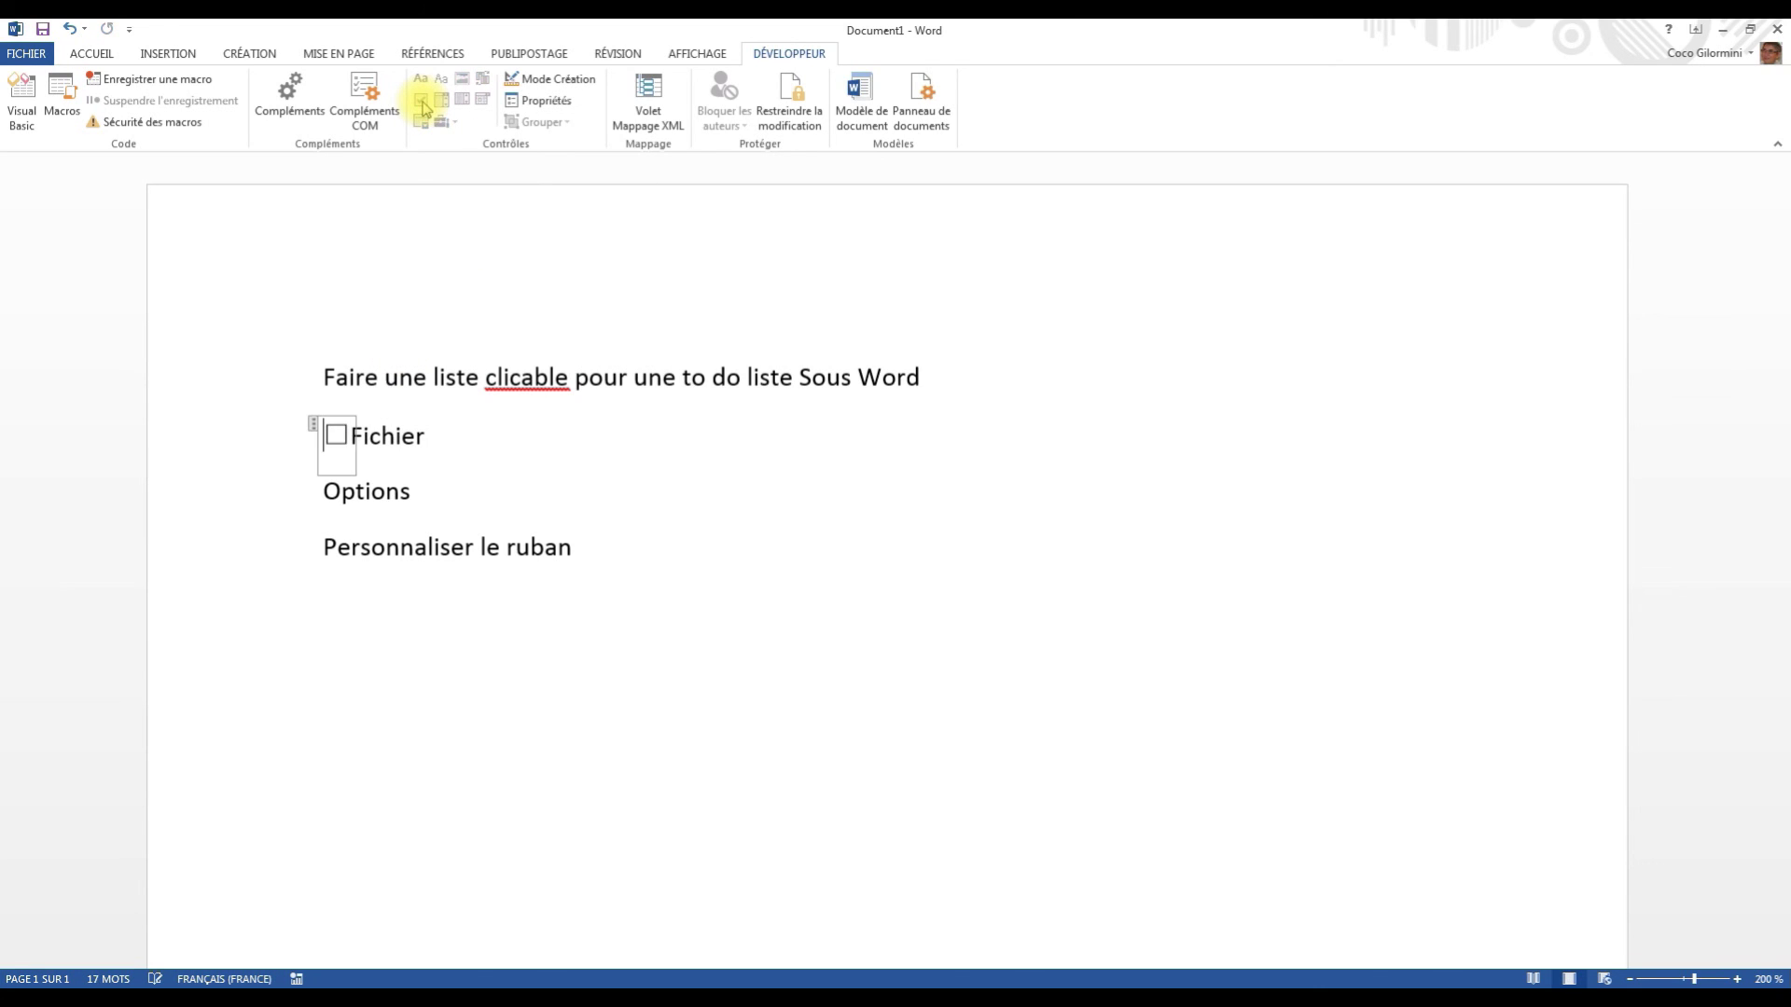
click(326, 489)
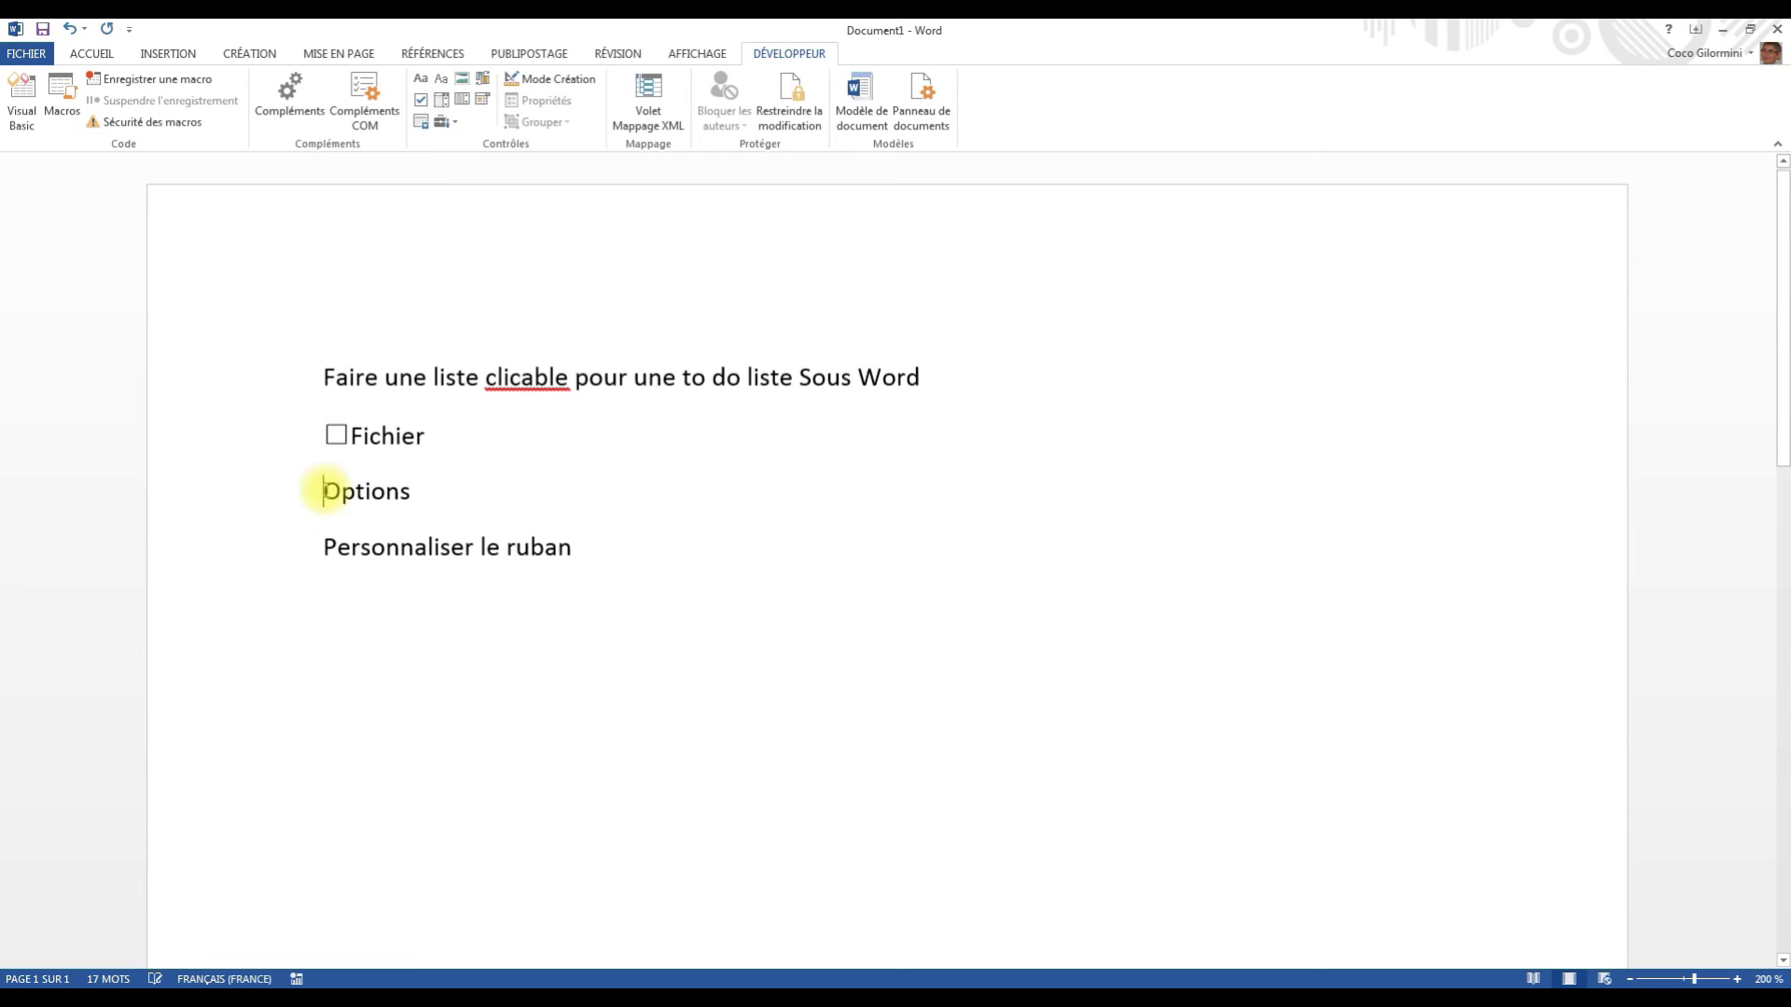
click(422, 99)
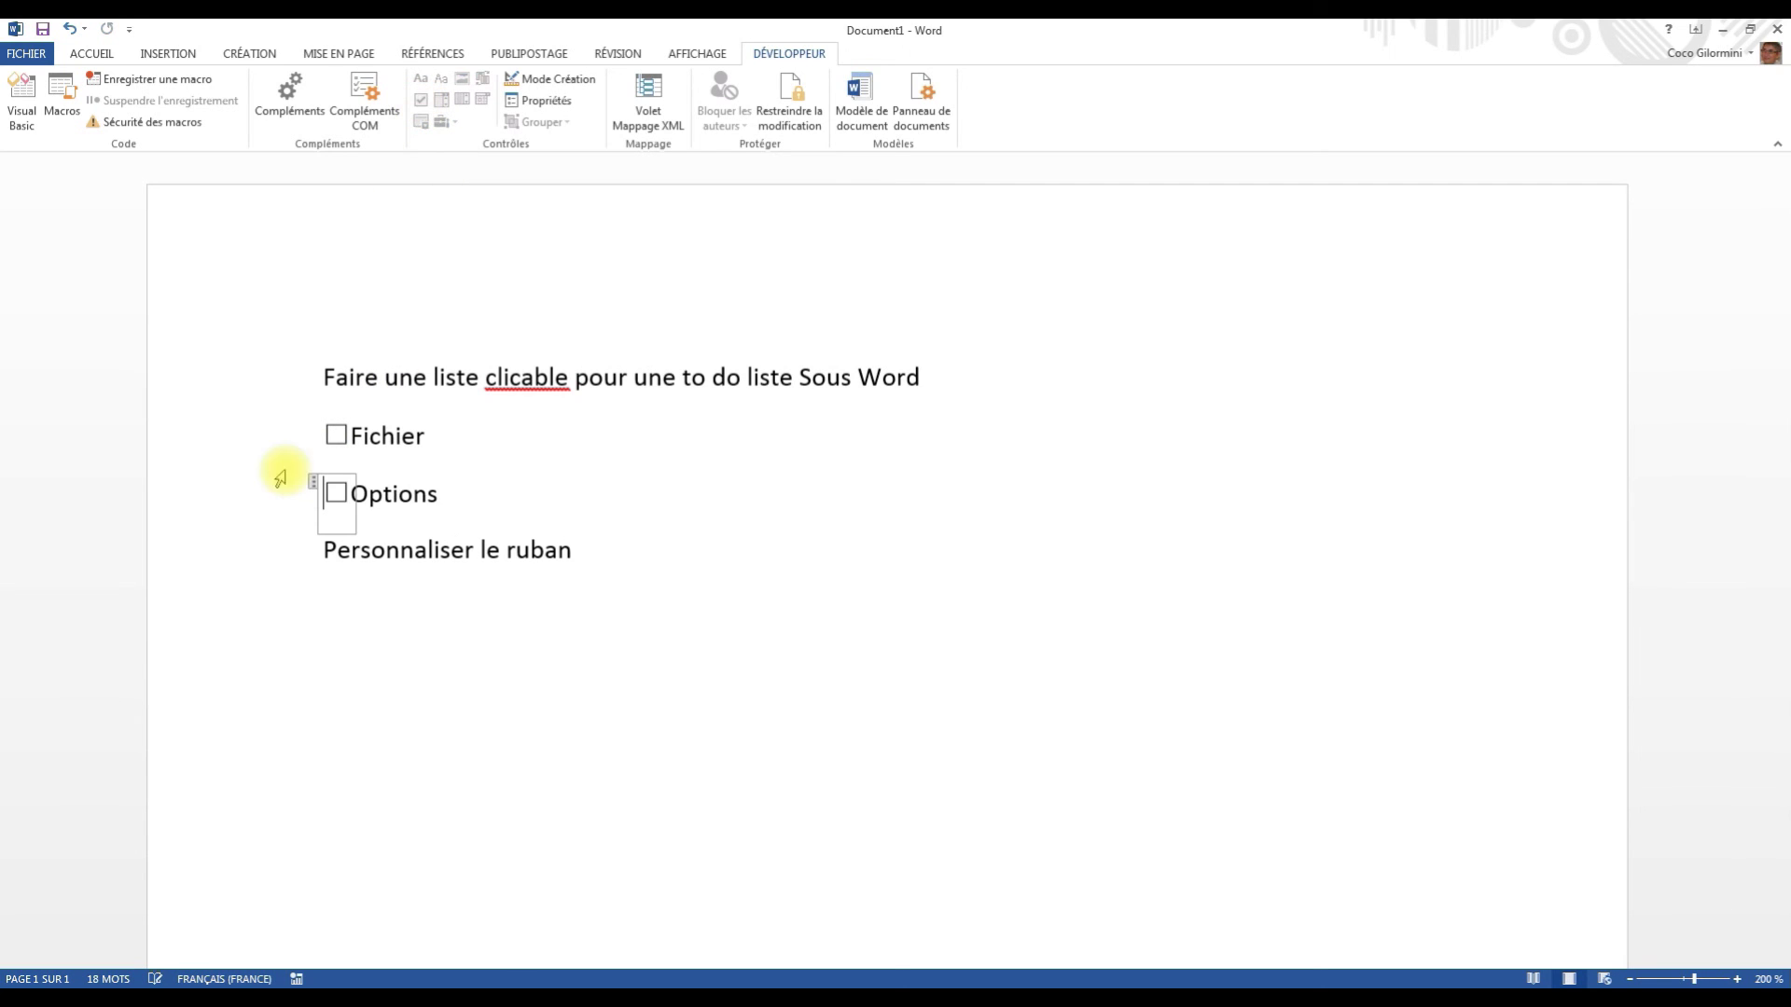
click(324, 536)
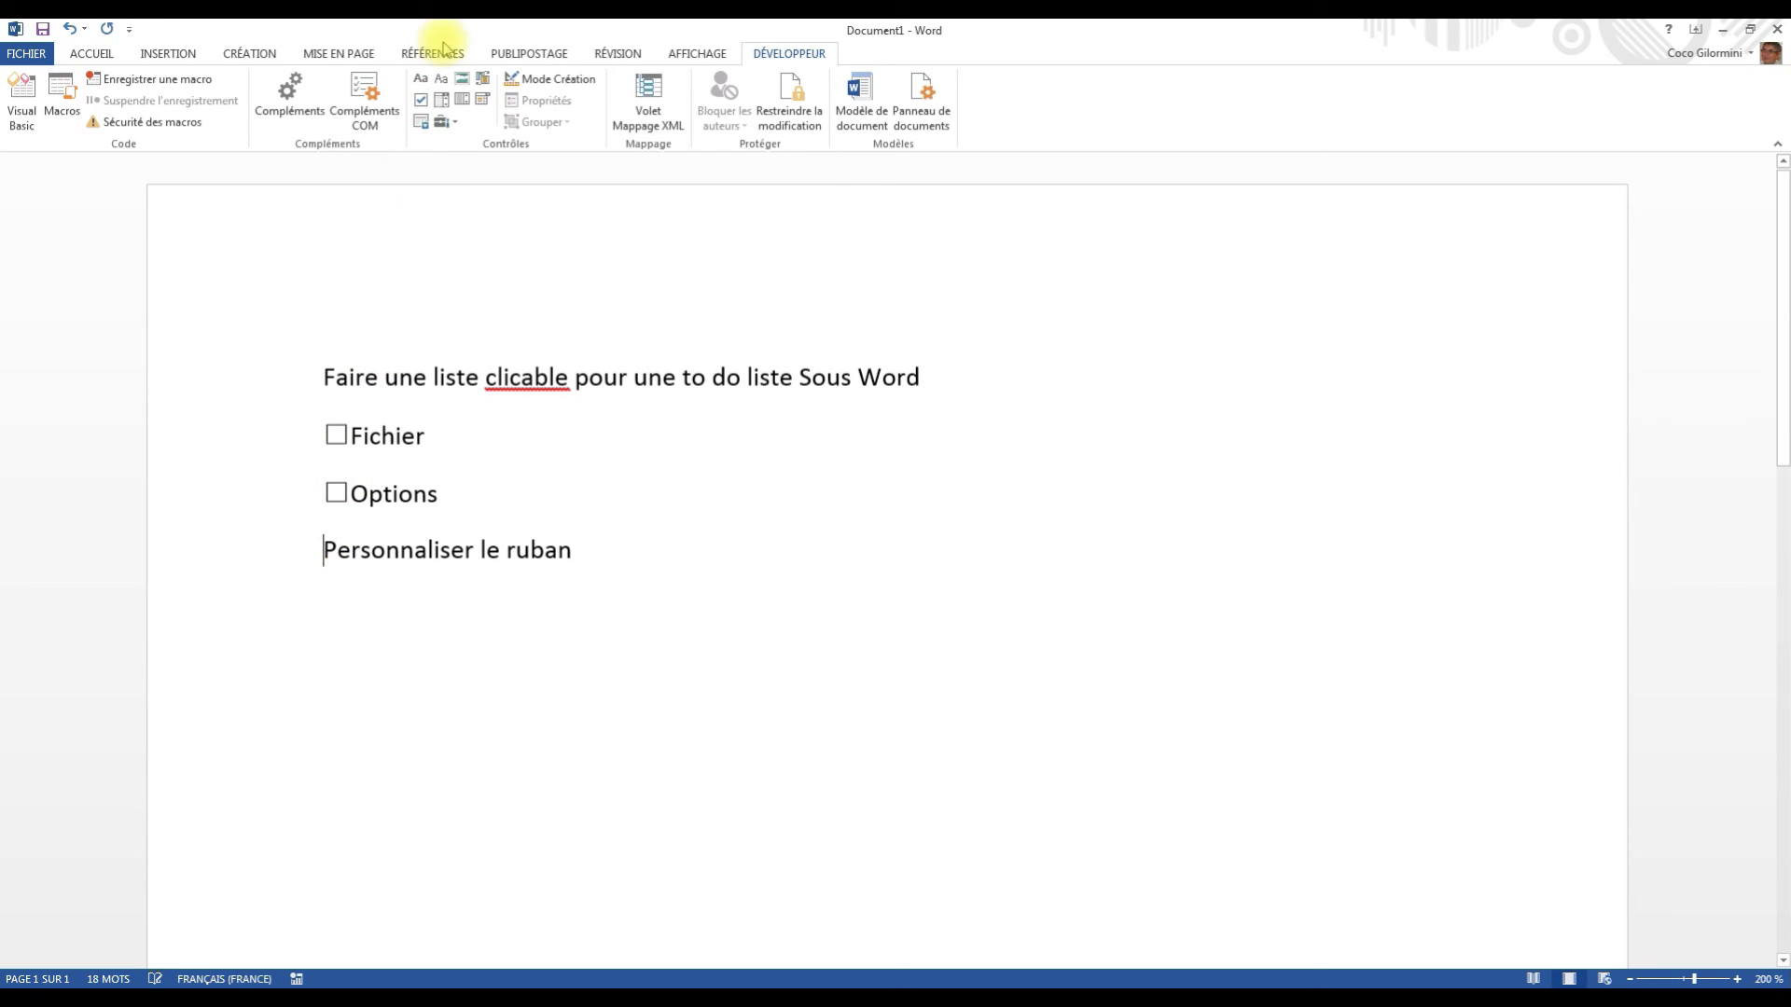
click(424, 101)
click(652, 565)
Tick the Fichier, Options and Personnaliser le ruban checkboxes.
click(336, 434)
click(336, 493)
click(336, 552)
click(670, 552)
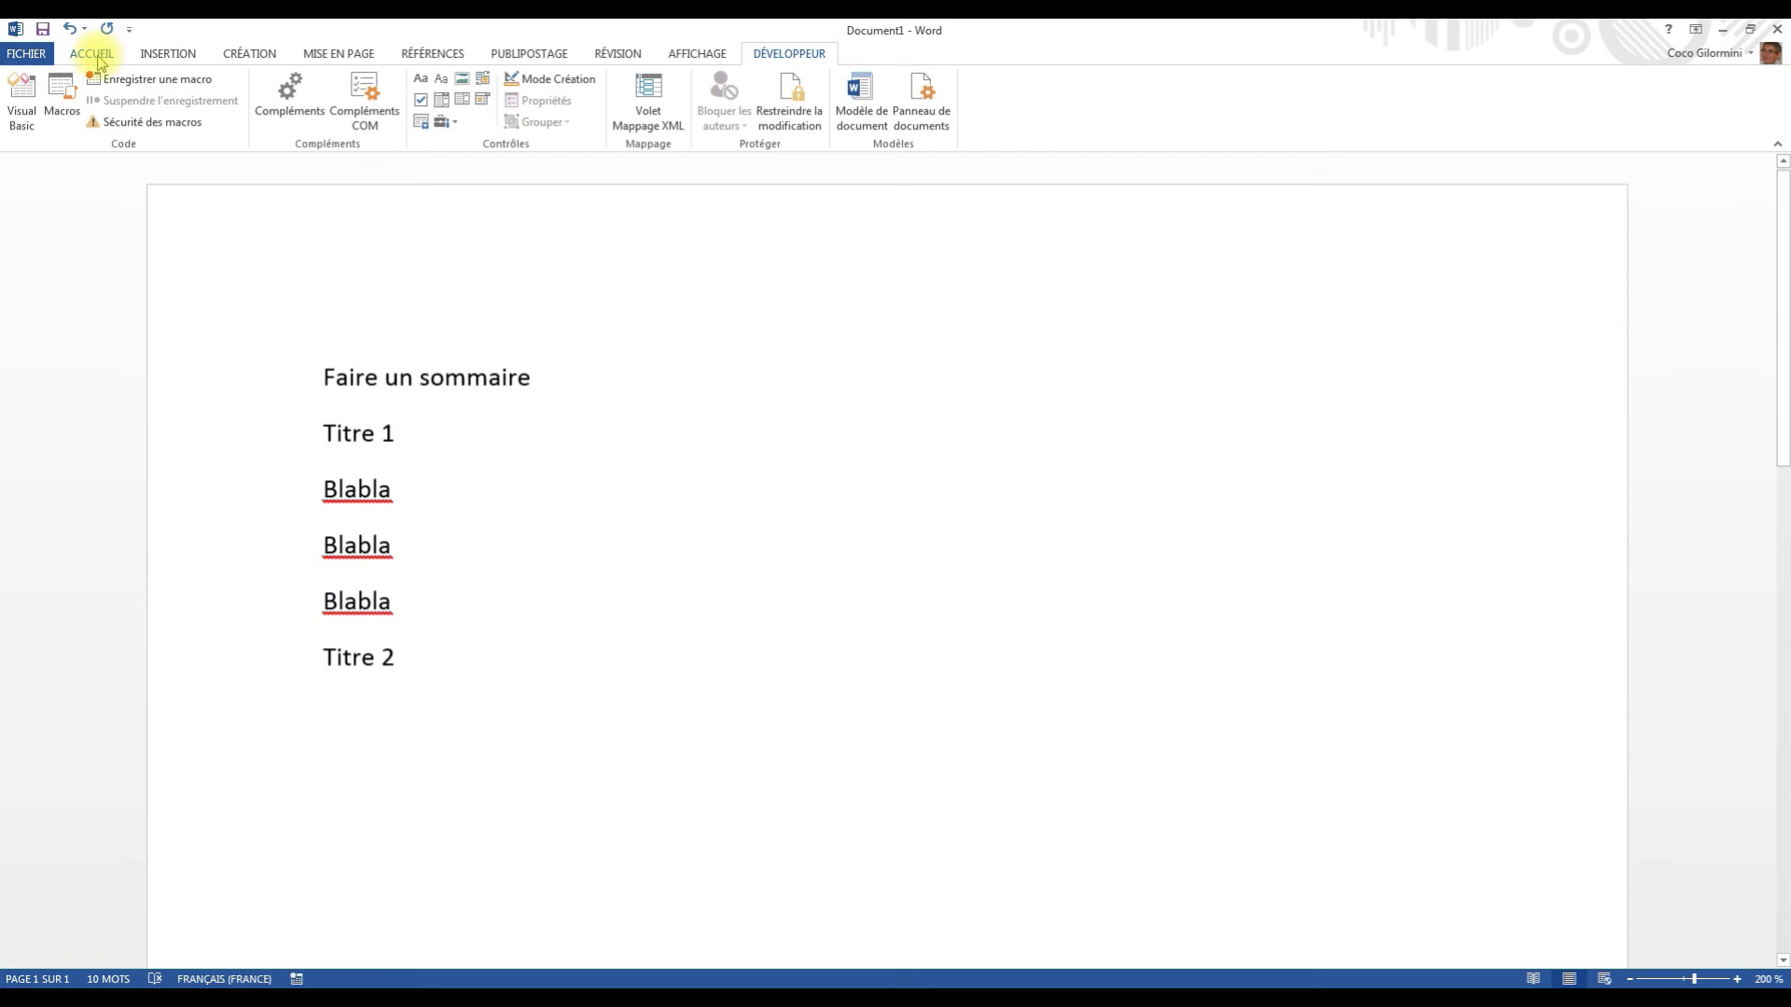
click(93, 55)
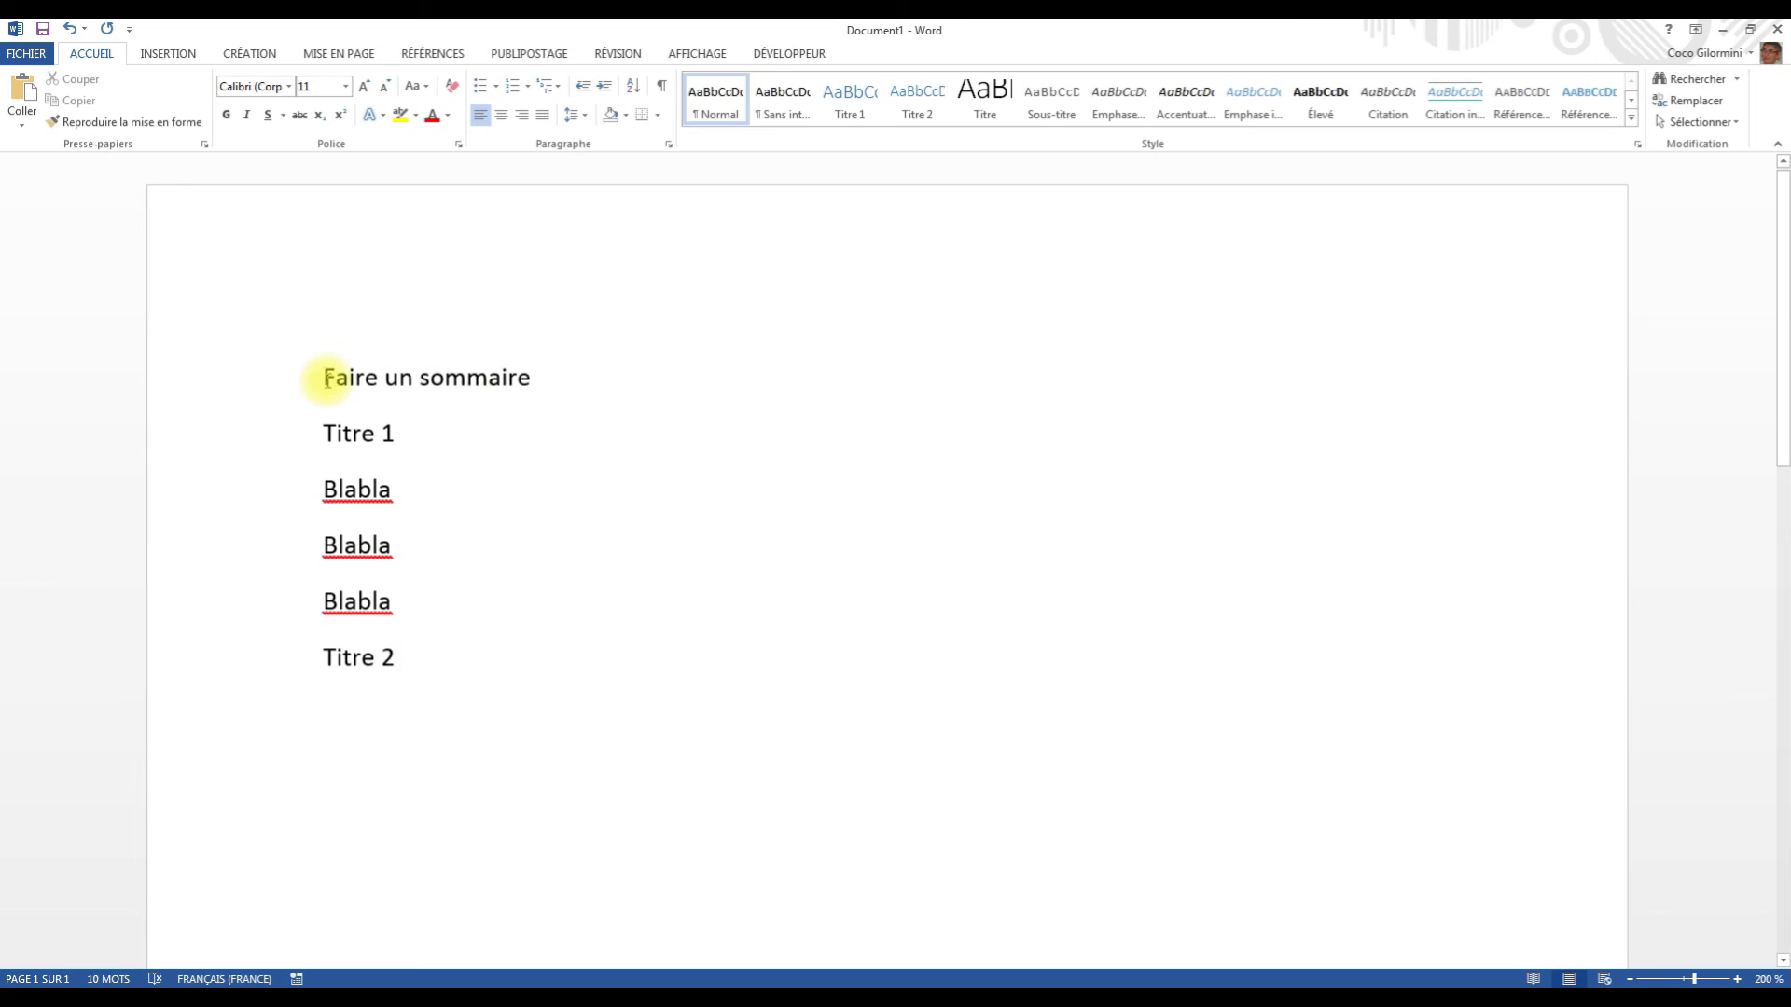
Apply the Titre style to 'Faire un sommaire' and make 'Titre 1' a Titre 1 heading after a blank line.
drag(326, 378, 550, 378)
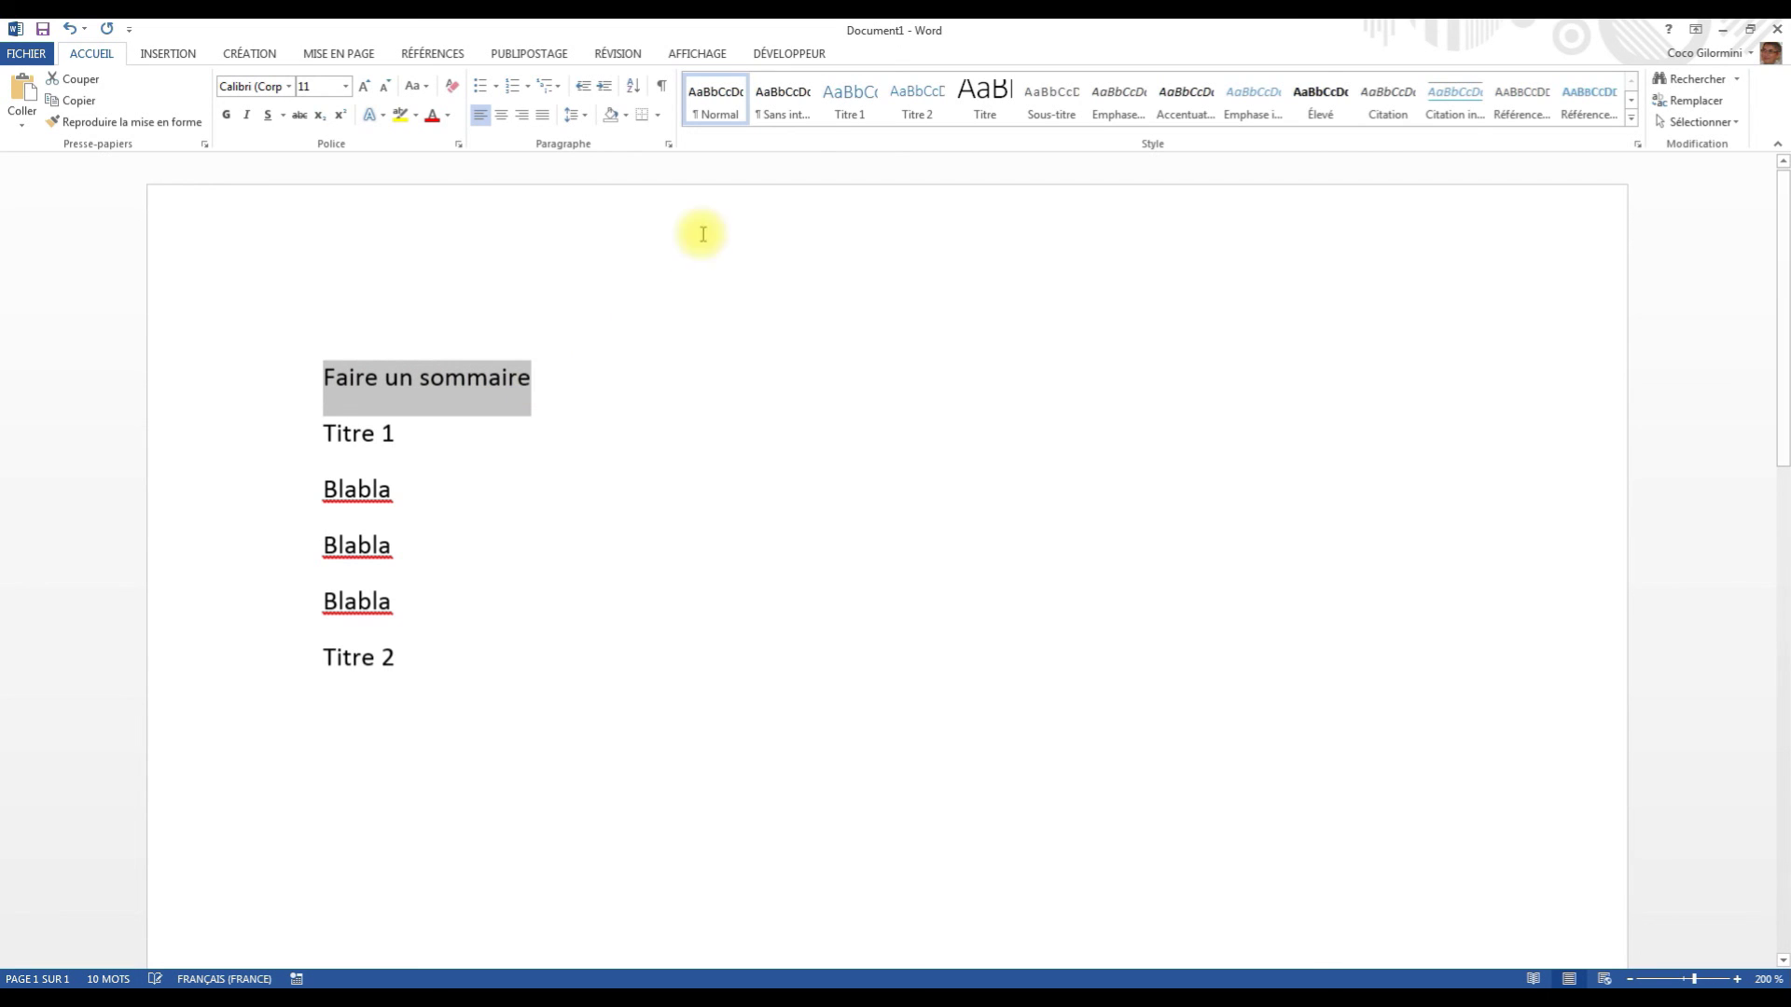
click(975, 98)
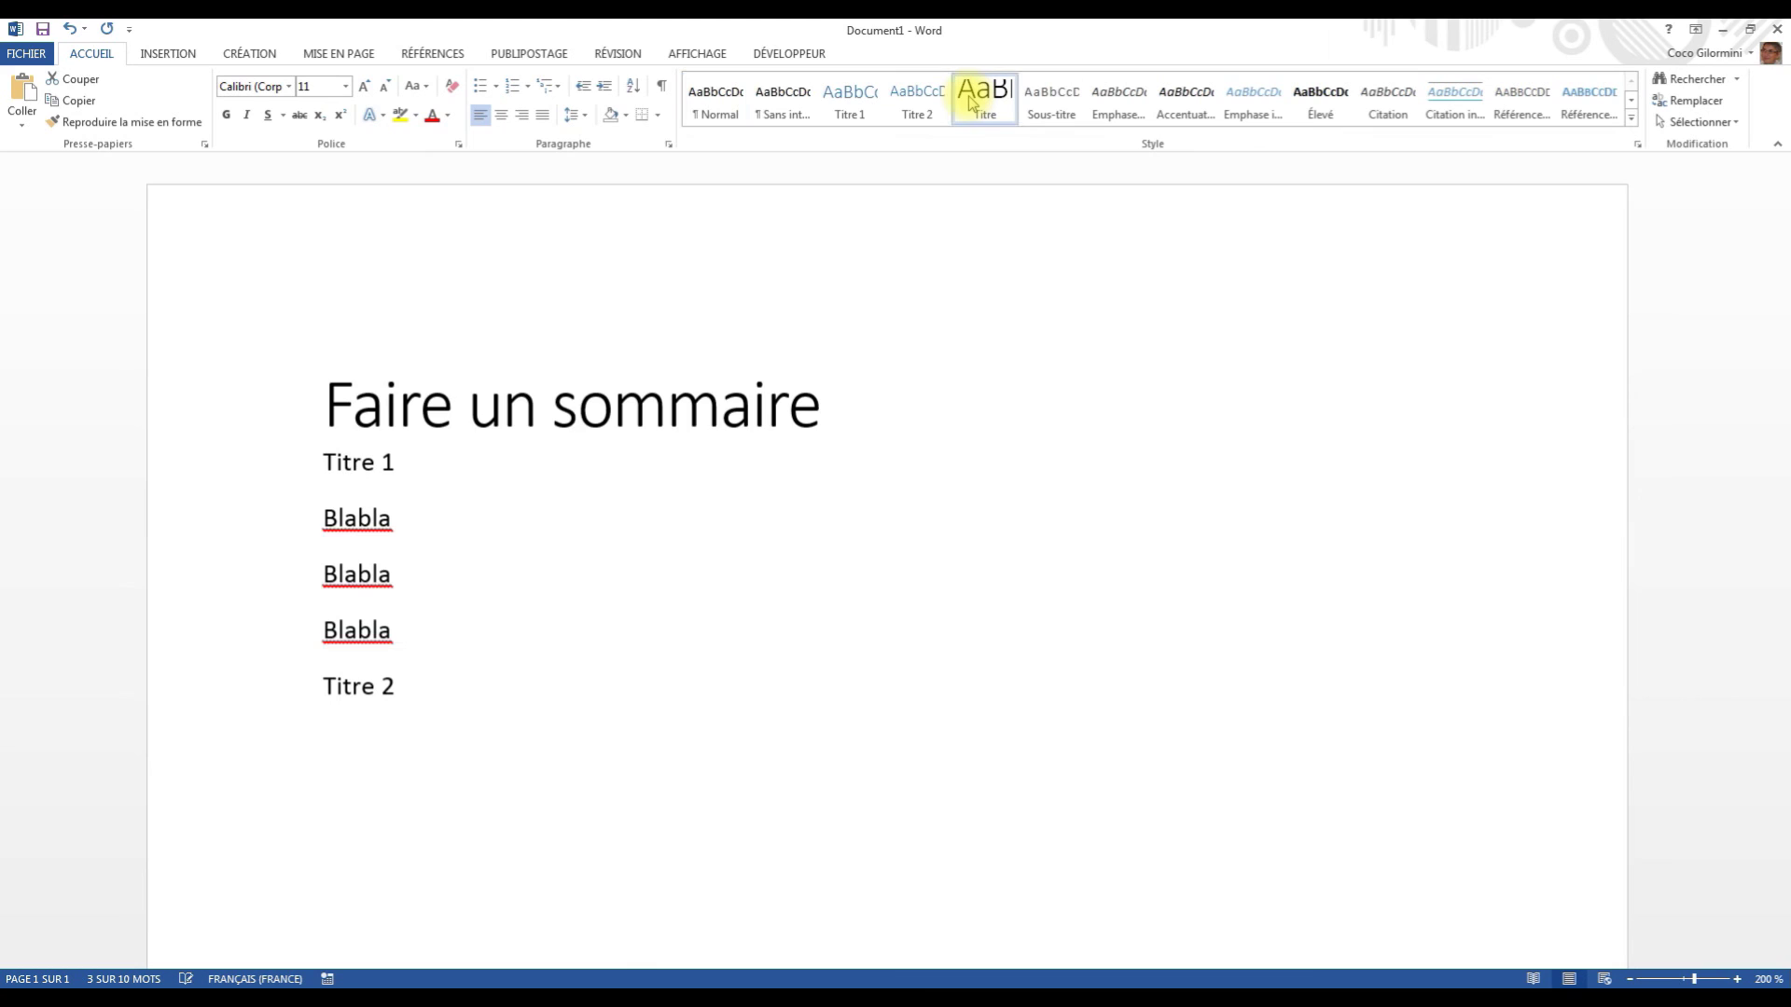
click(334, 471)
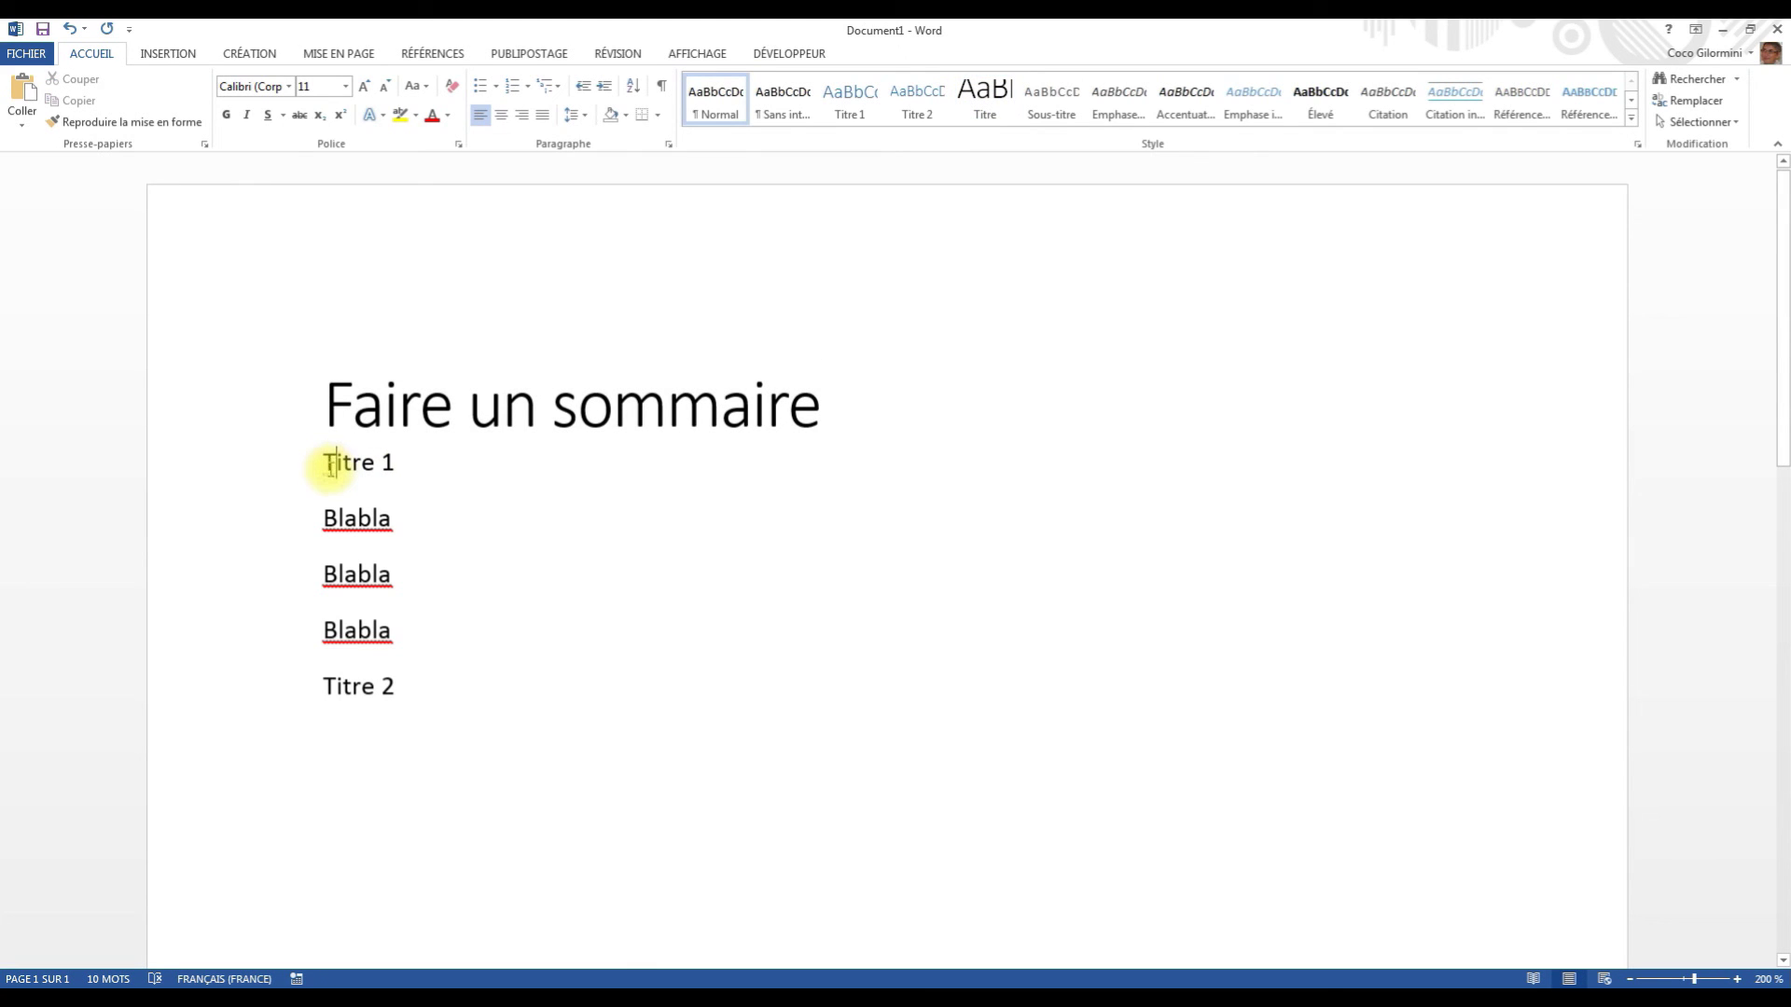
key(Return)
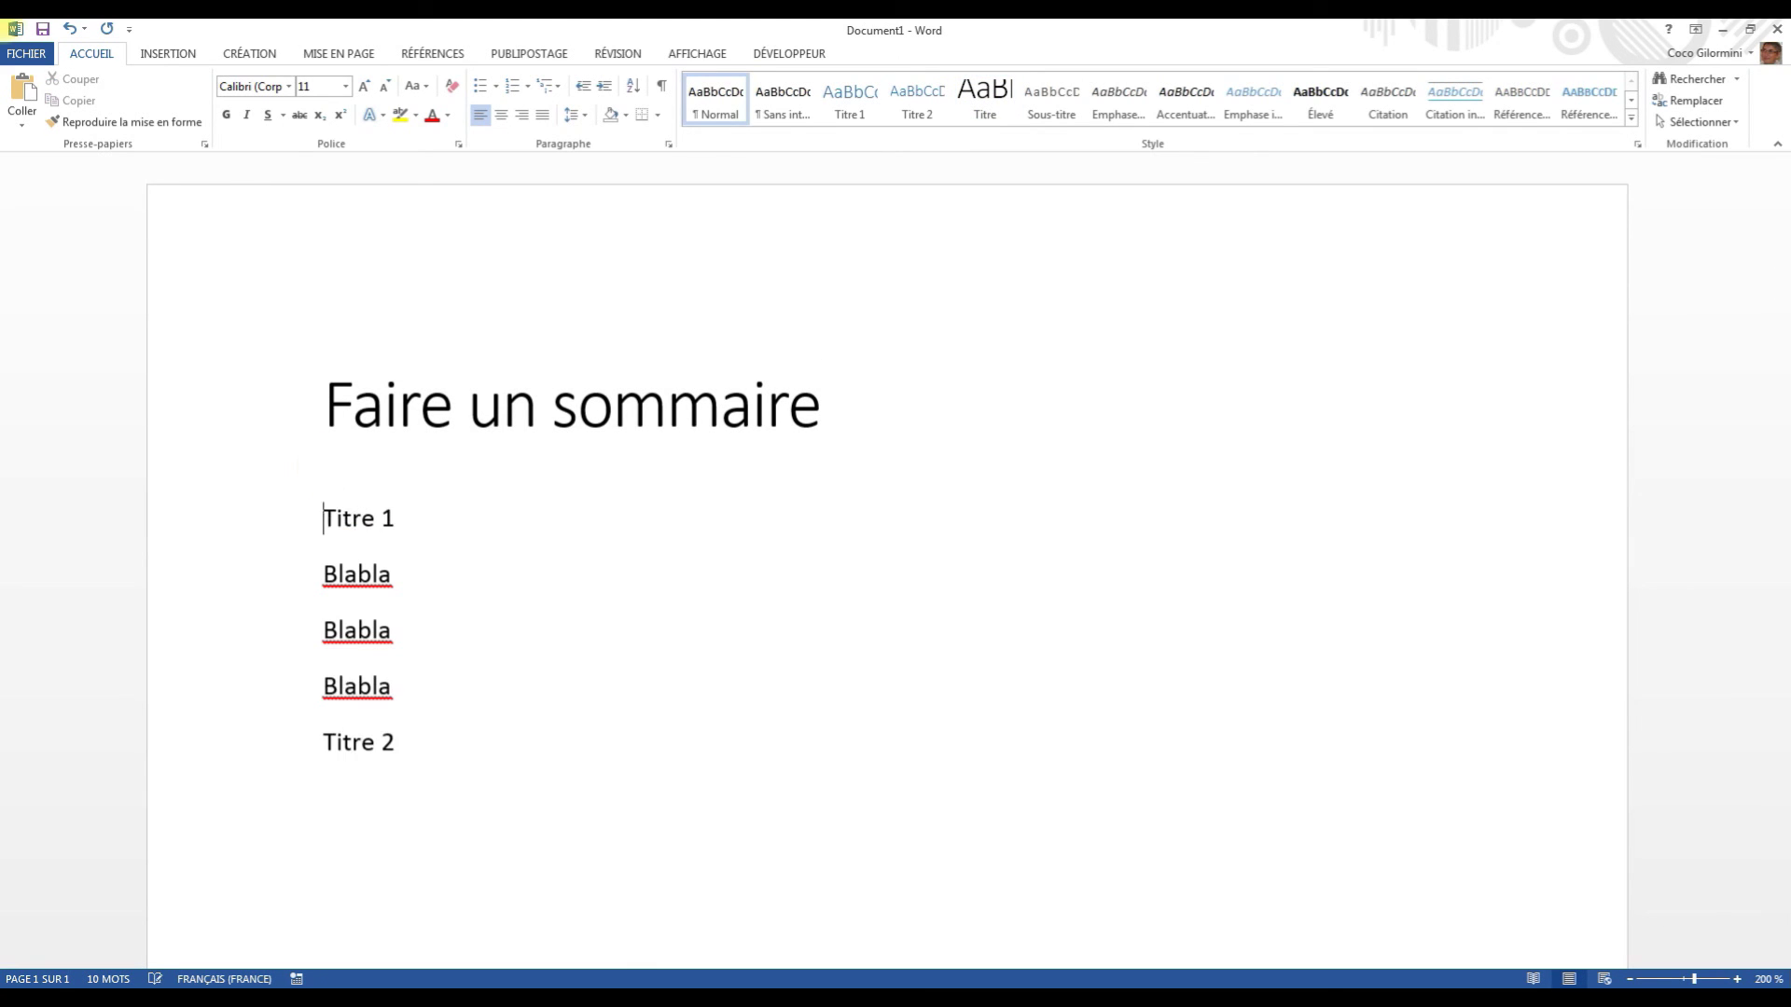
drag(319, 523, 415, 524)
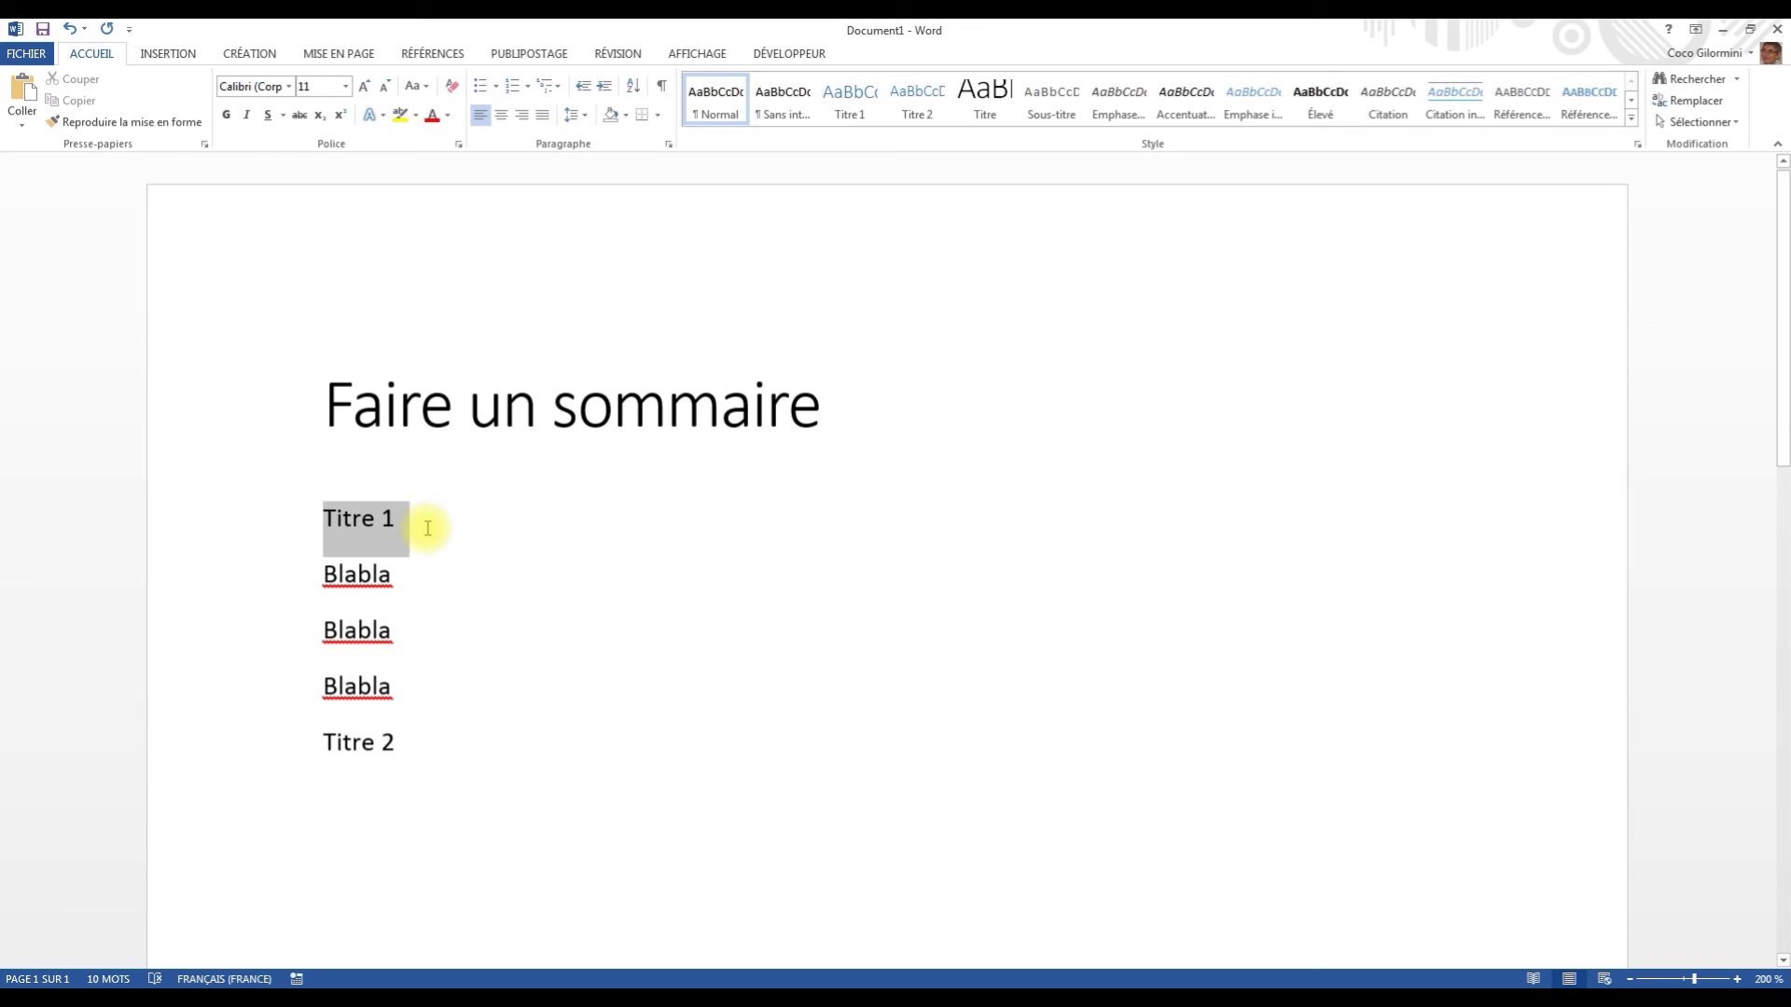
click(852, 97)
click(464, 619)
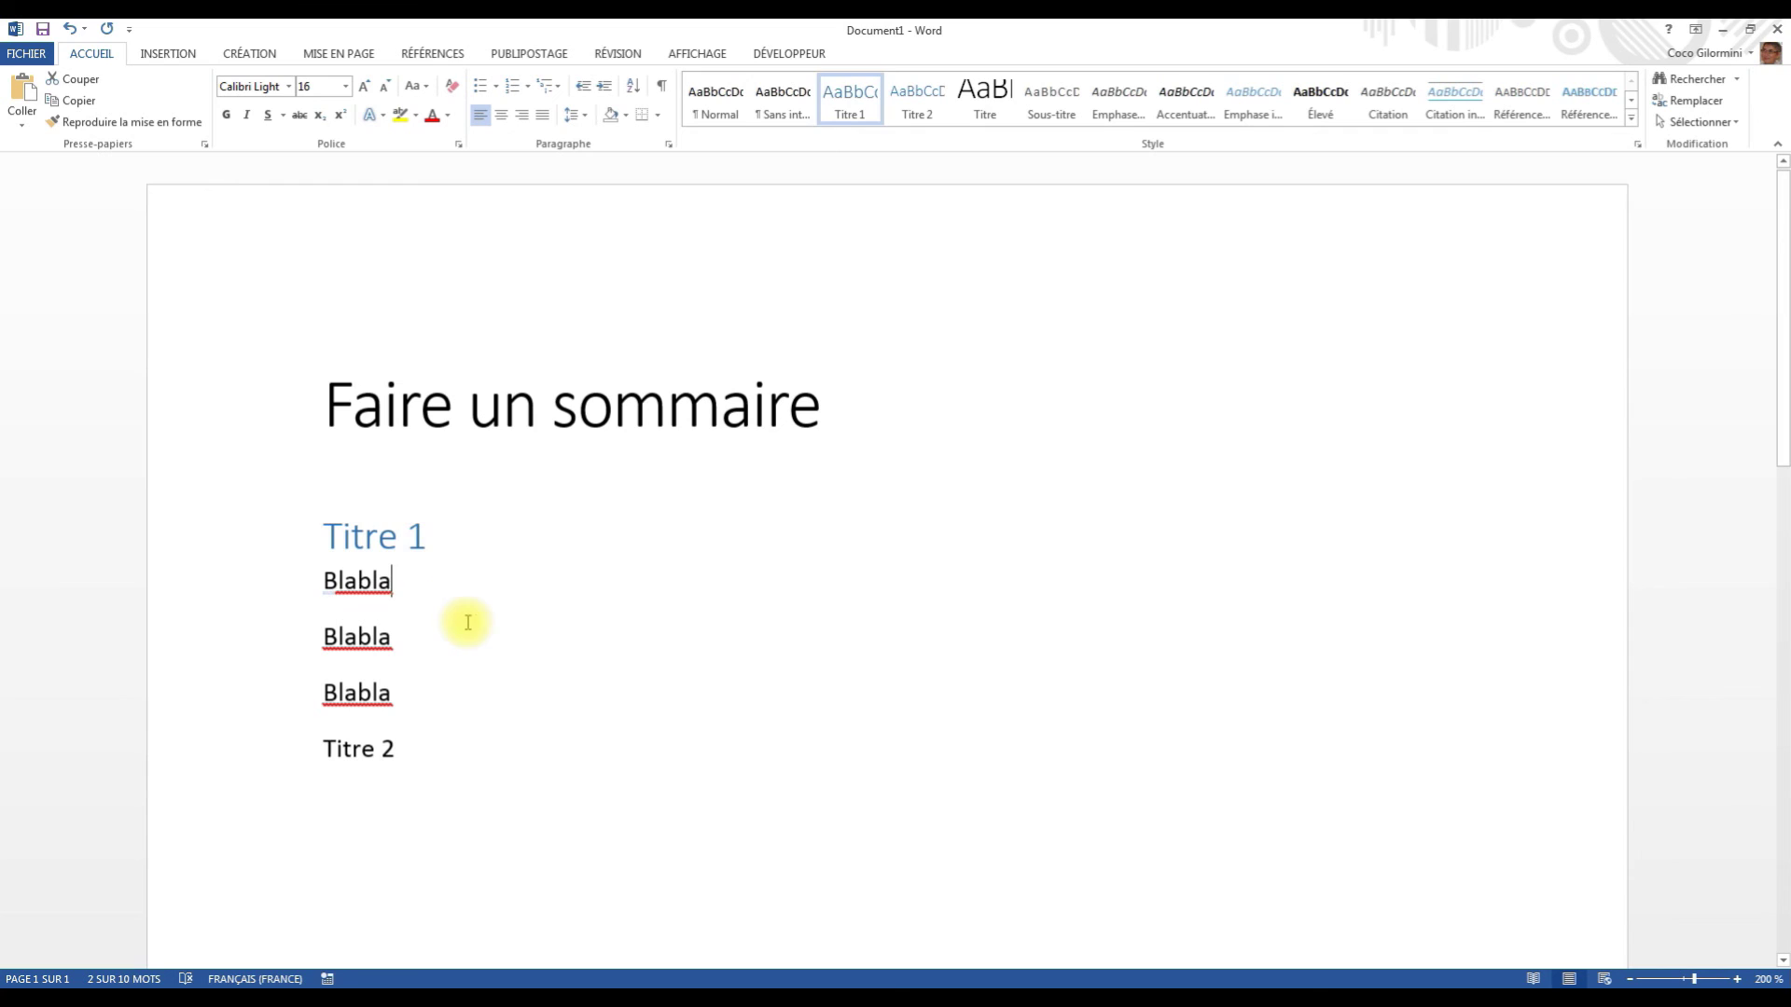
Add a blank line after the third Blabla and apply the Titre 2 style to 'Titre 2'.
click(426, 698)
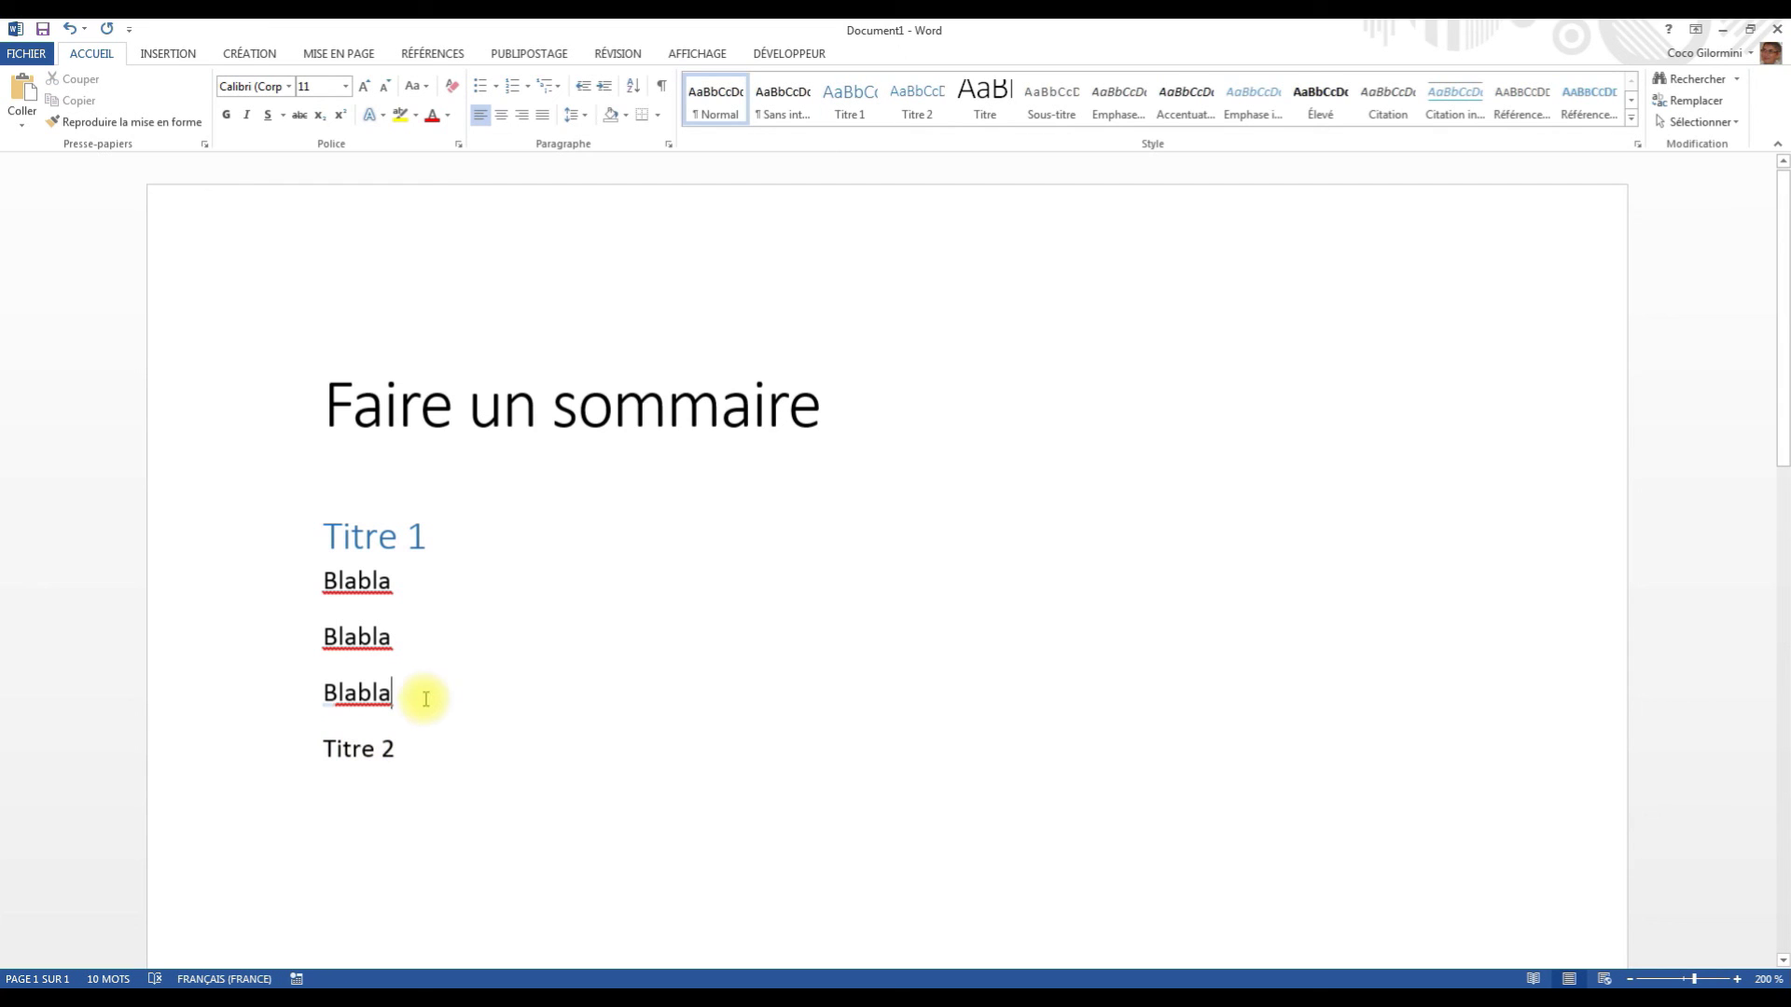
key(Return)
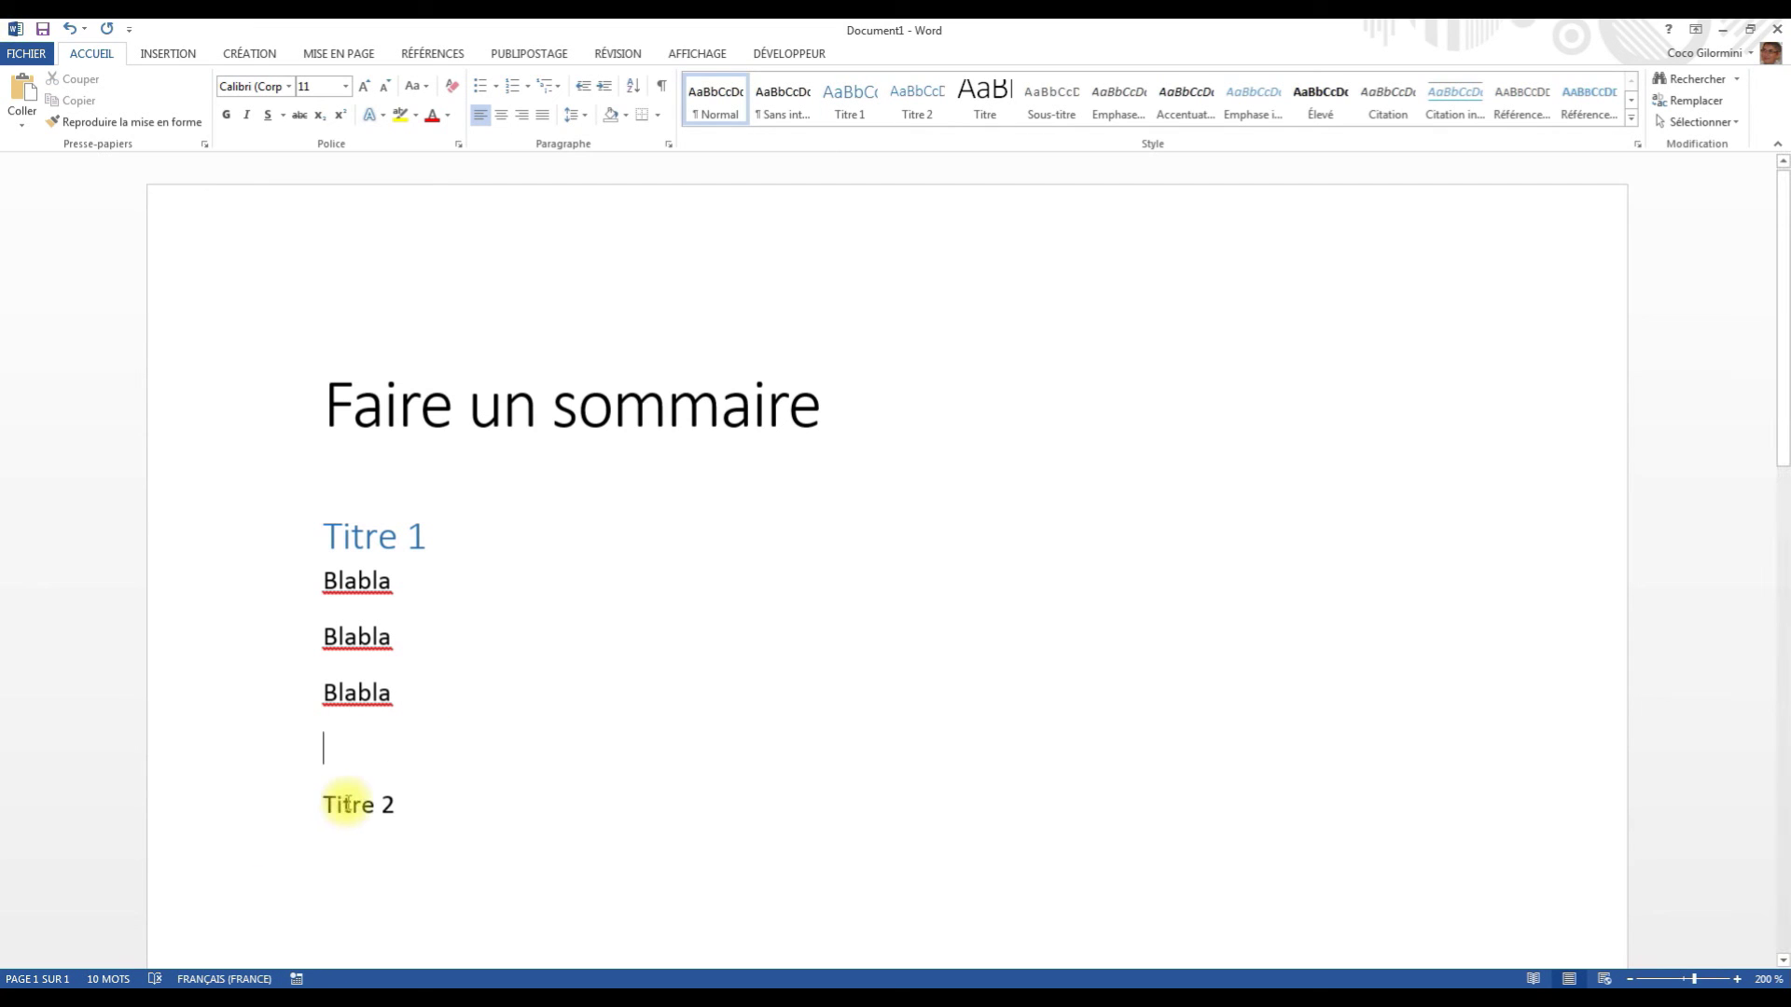
triple_click(442, 815)
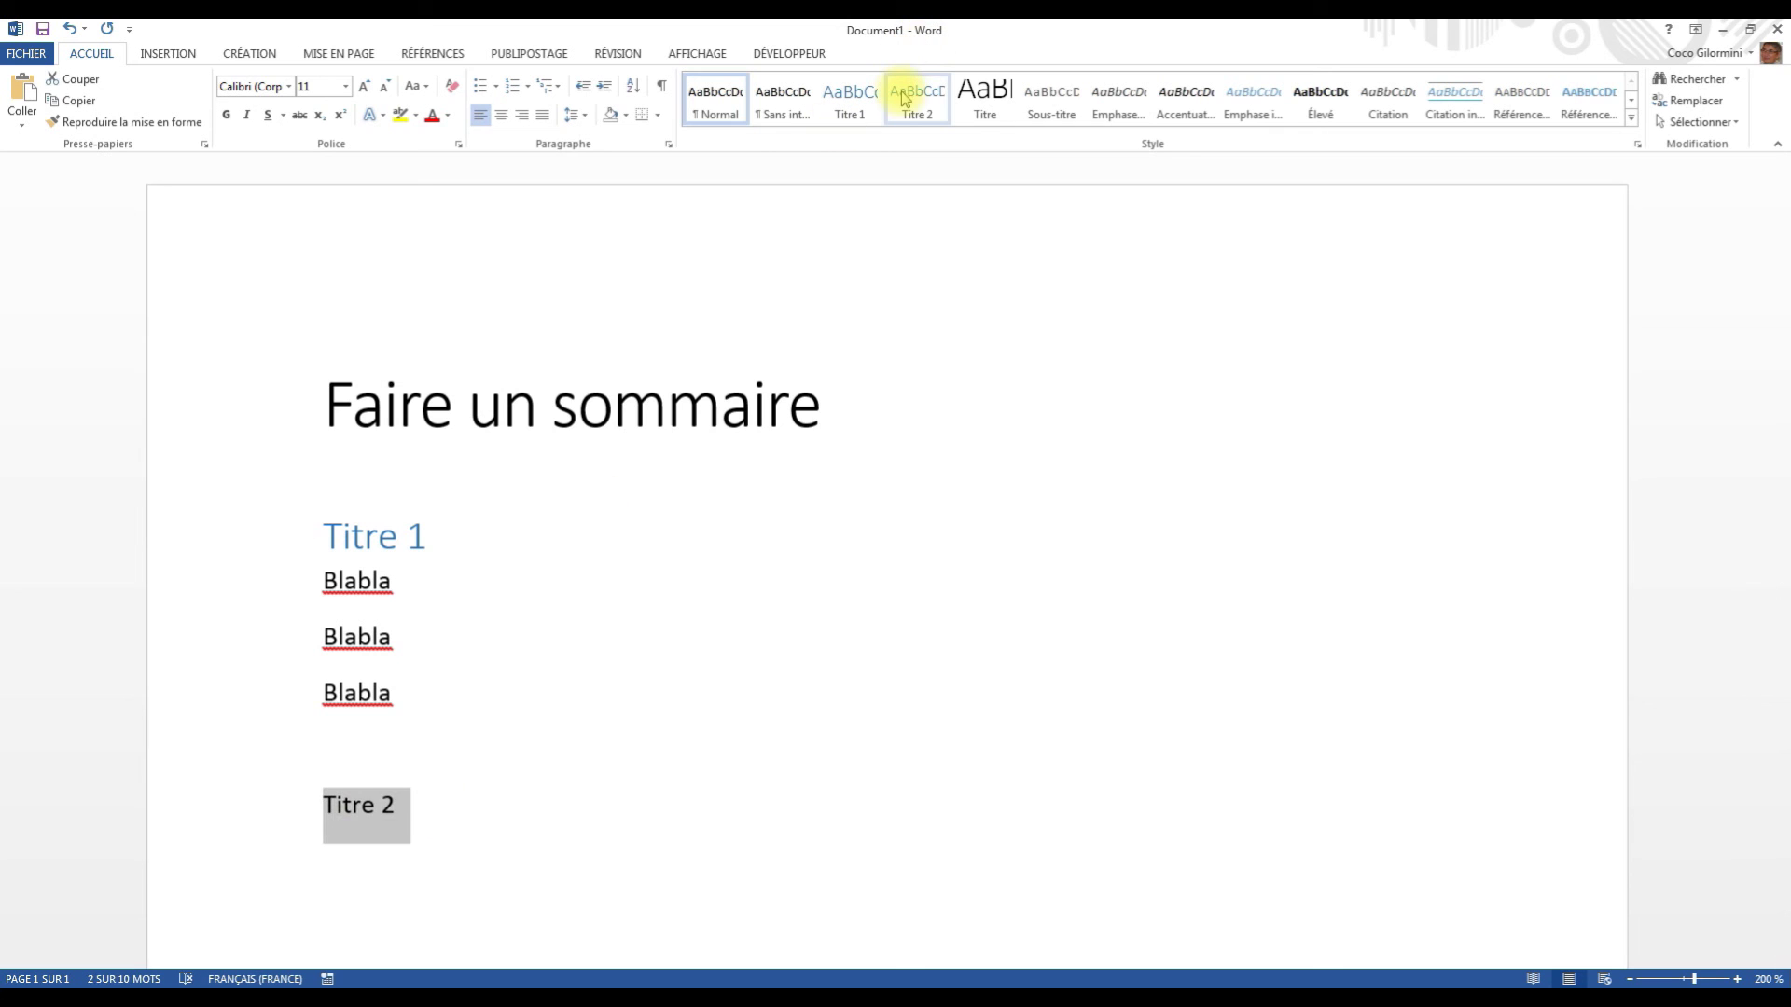
click(928, 104)
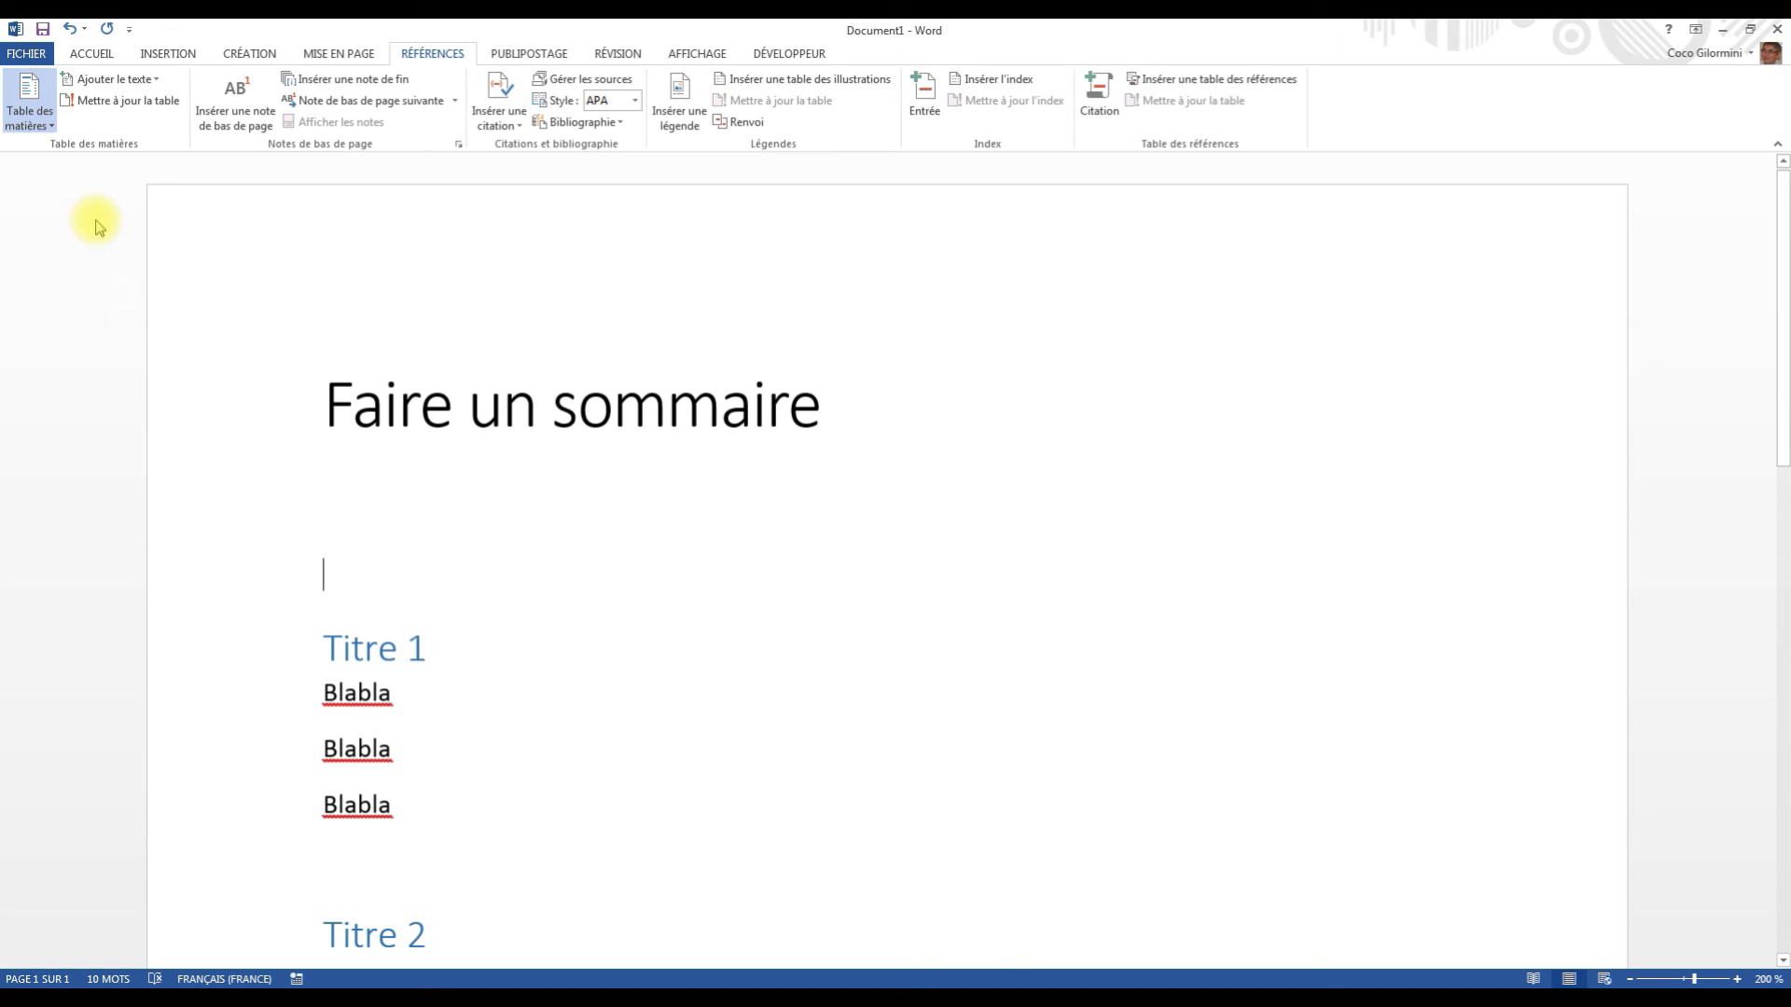
Insert an automatic table of contents below the title and update it.
click(93, 230)
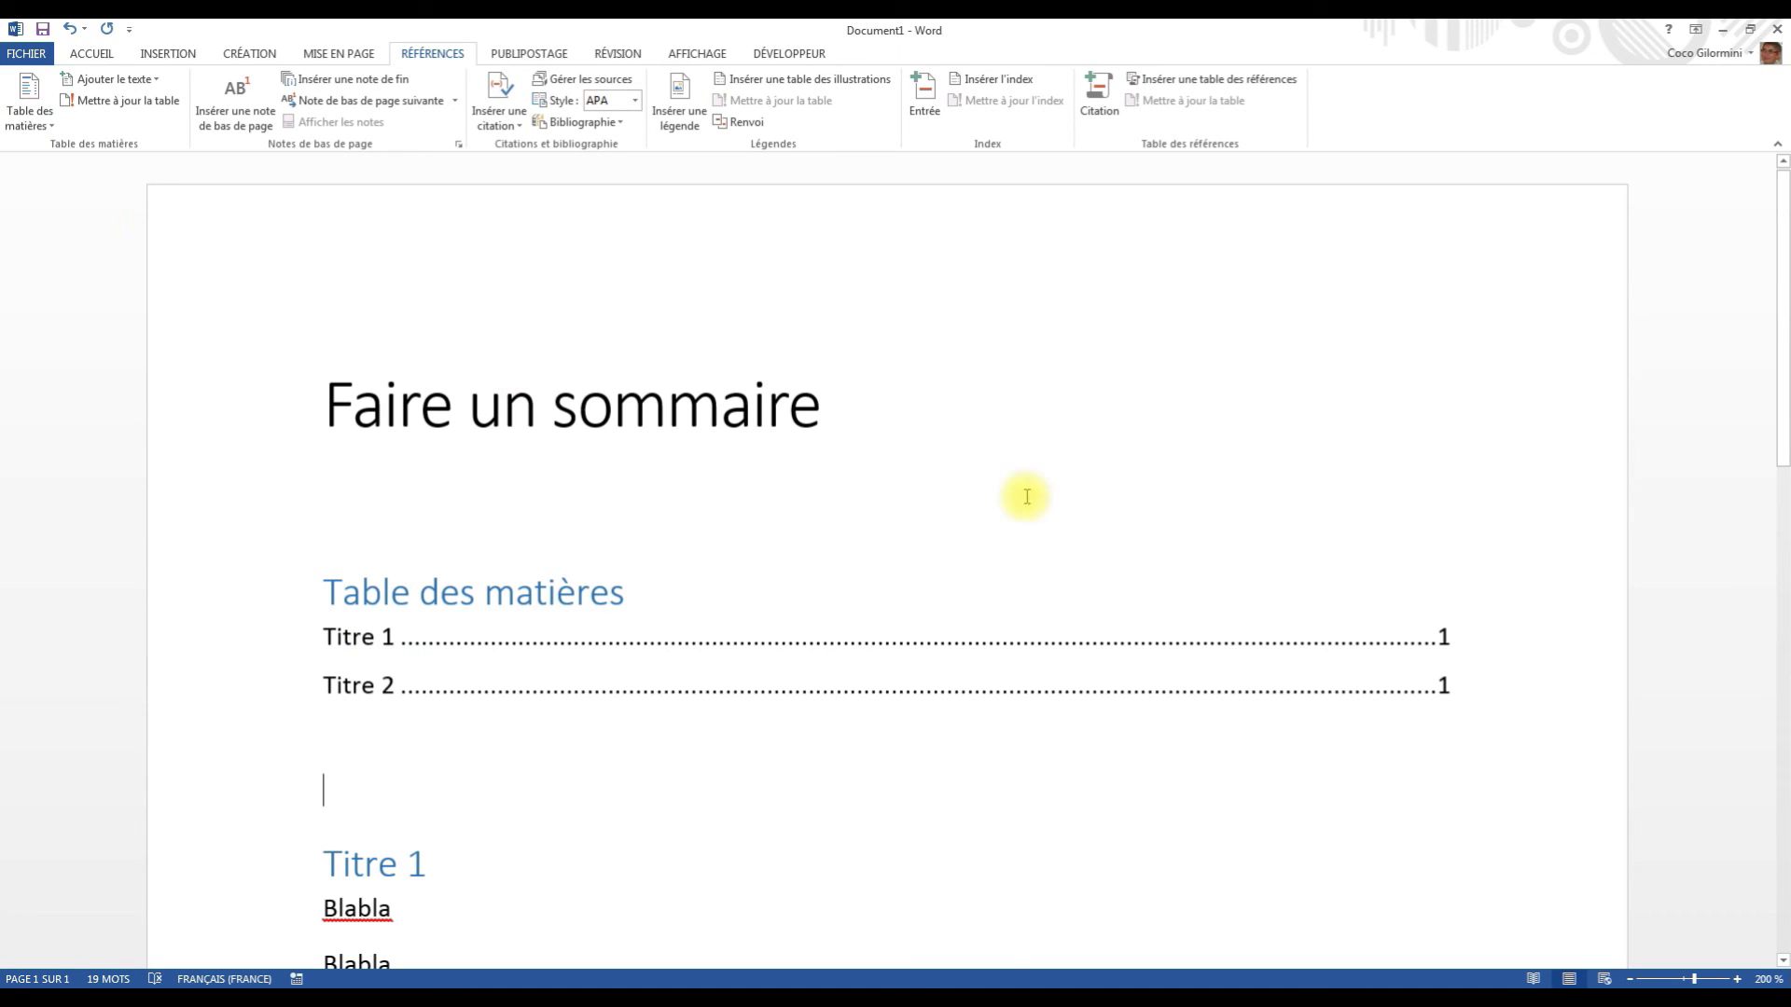
click(521, 592)
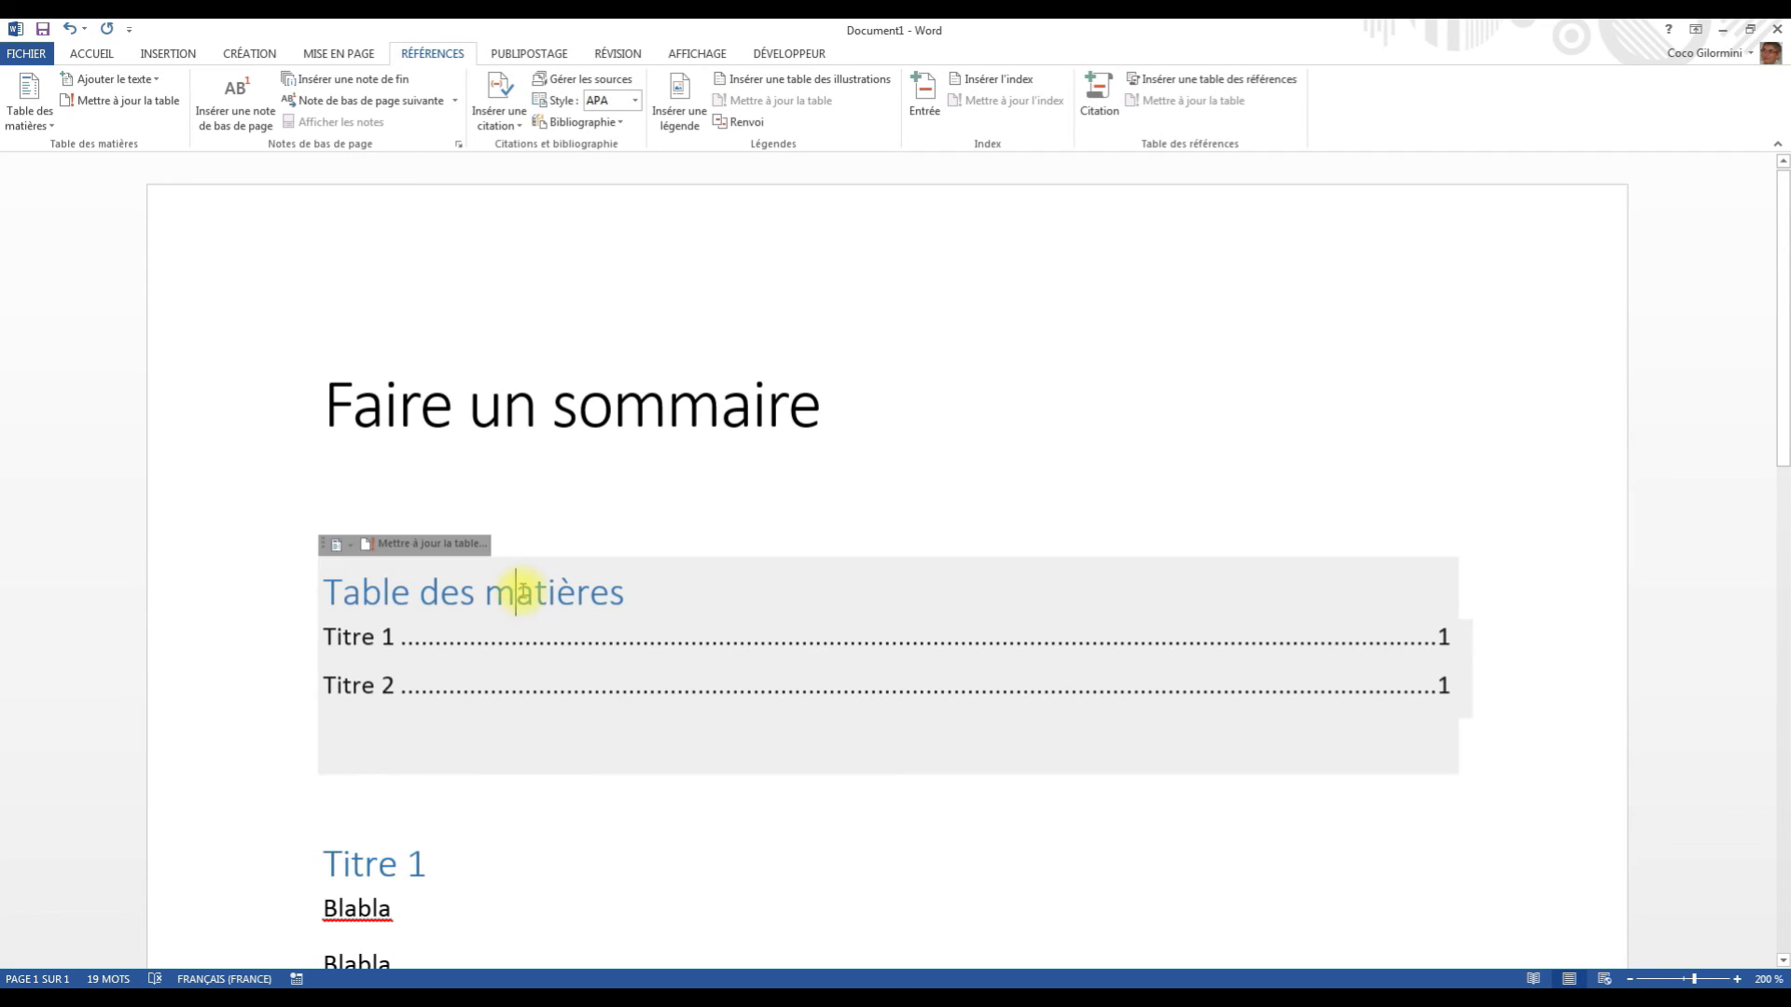
click(431, 544)
click(909, 539)
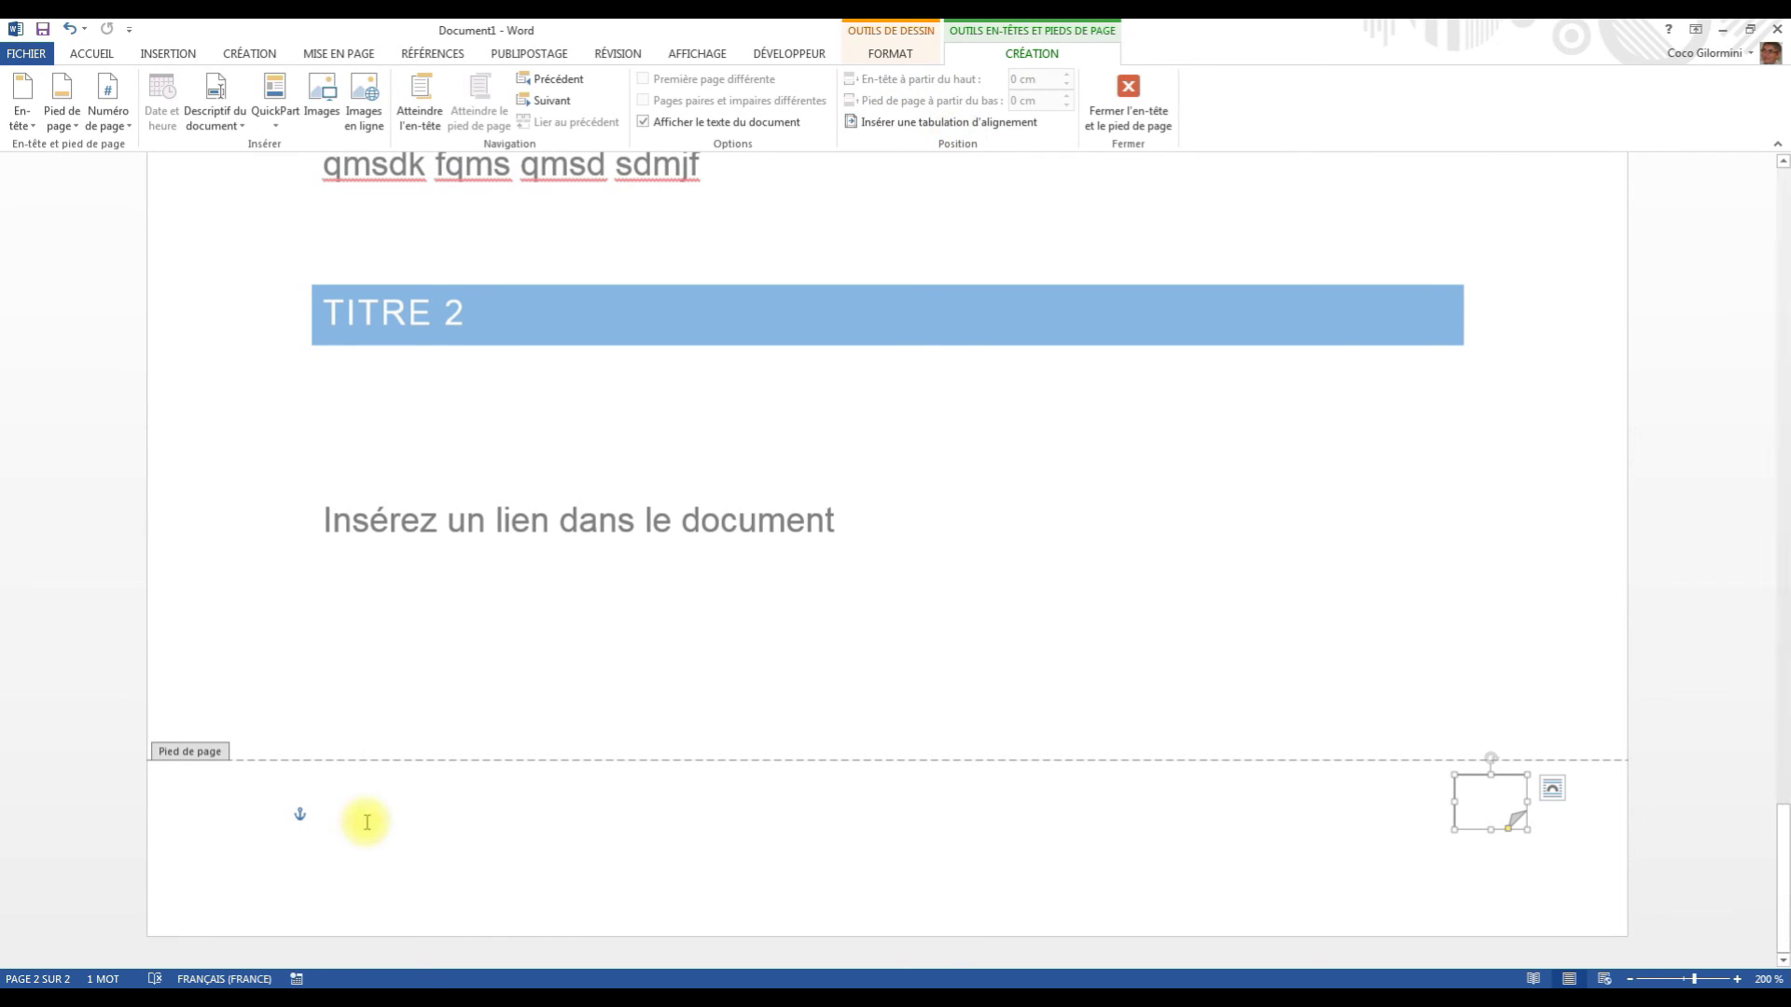
Leave the page-2 footer of the practice document and scroll back up.
click(343, 821)
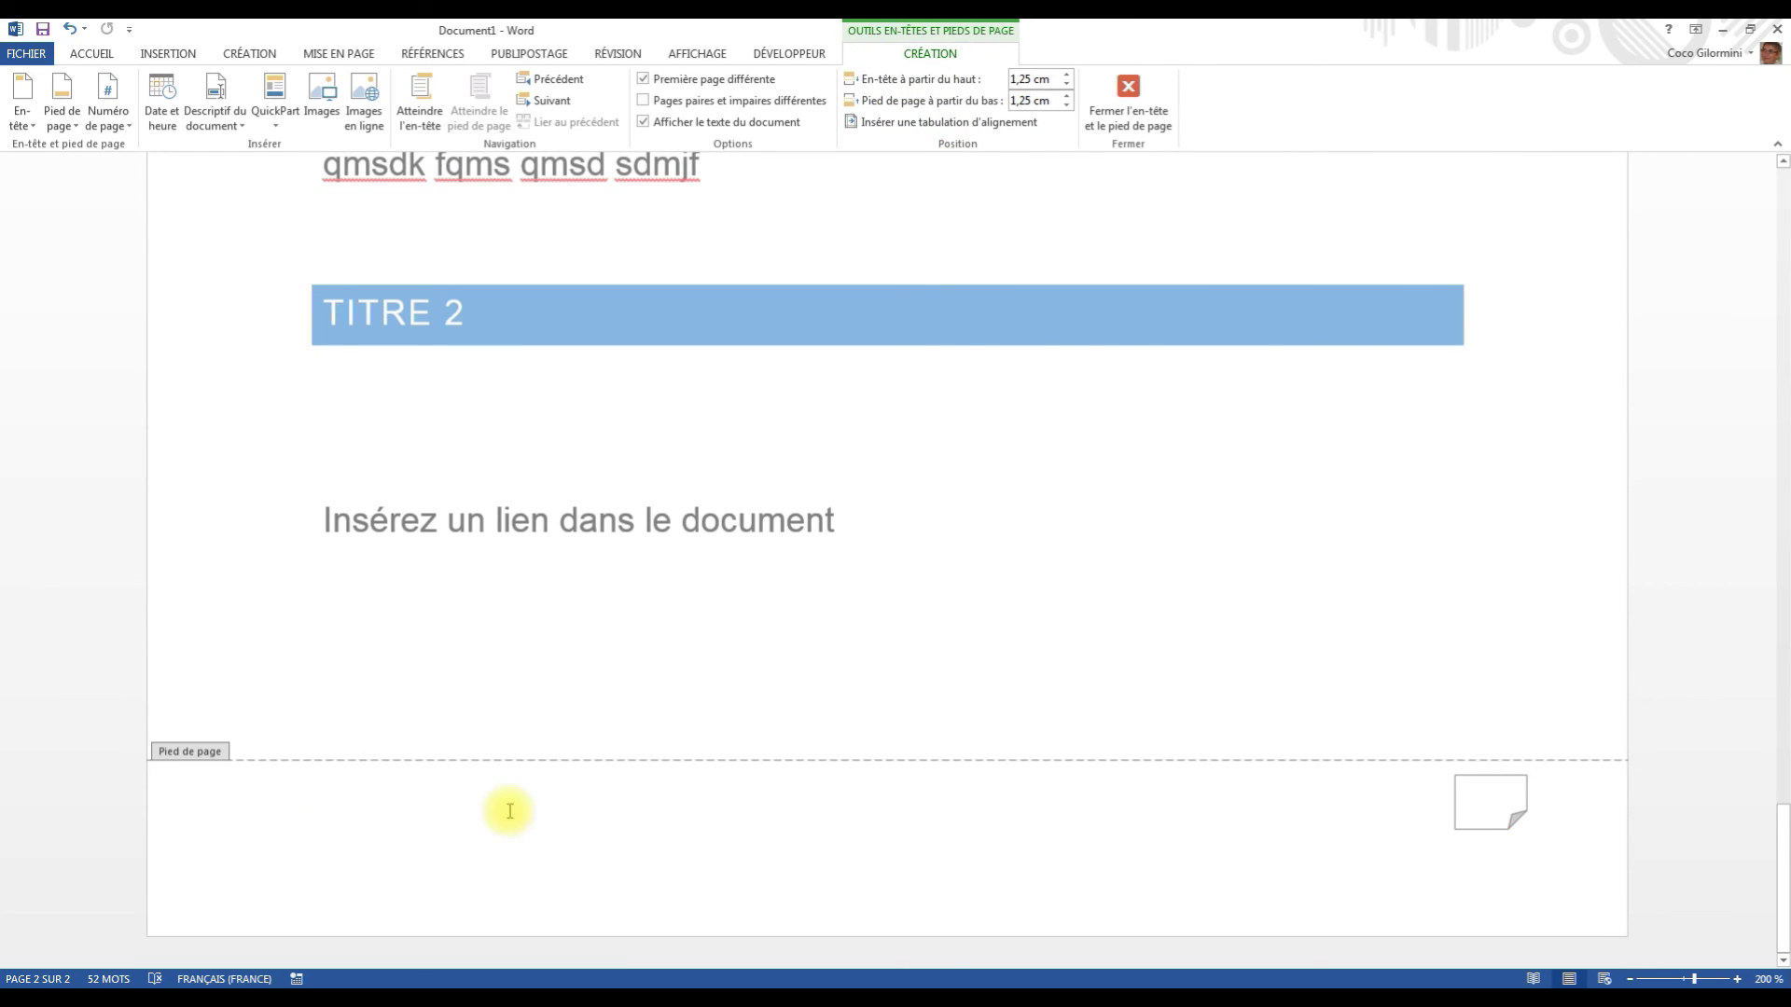
drag(1783, 694, 1782, 678)
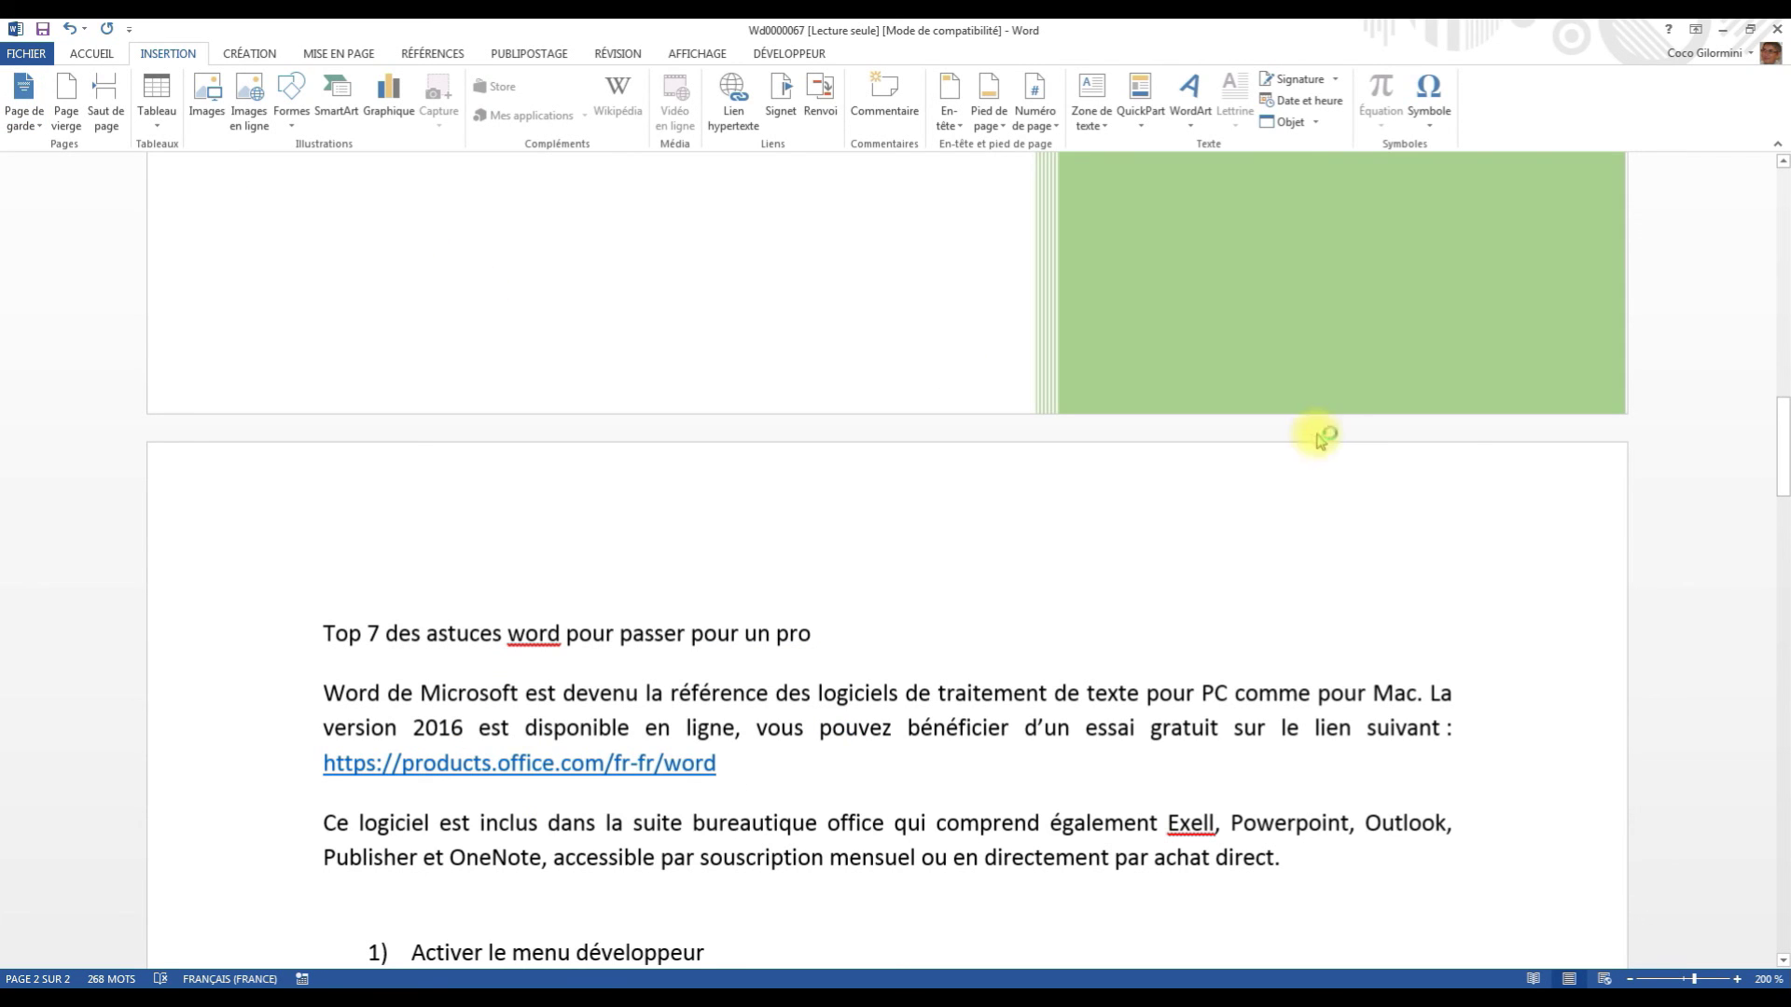
Scroll up to the tips article's green cover page titled '[Titre du document]'.
drag(1781, 446, 1780, 238)
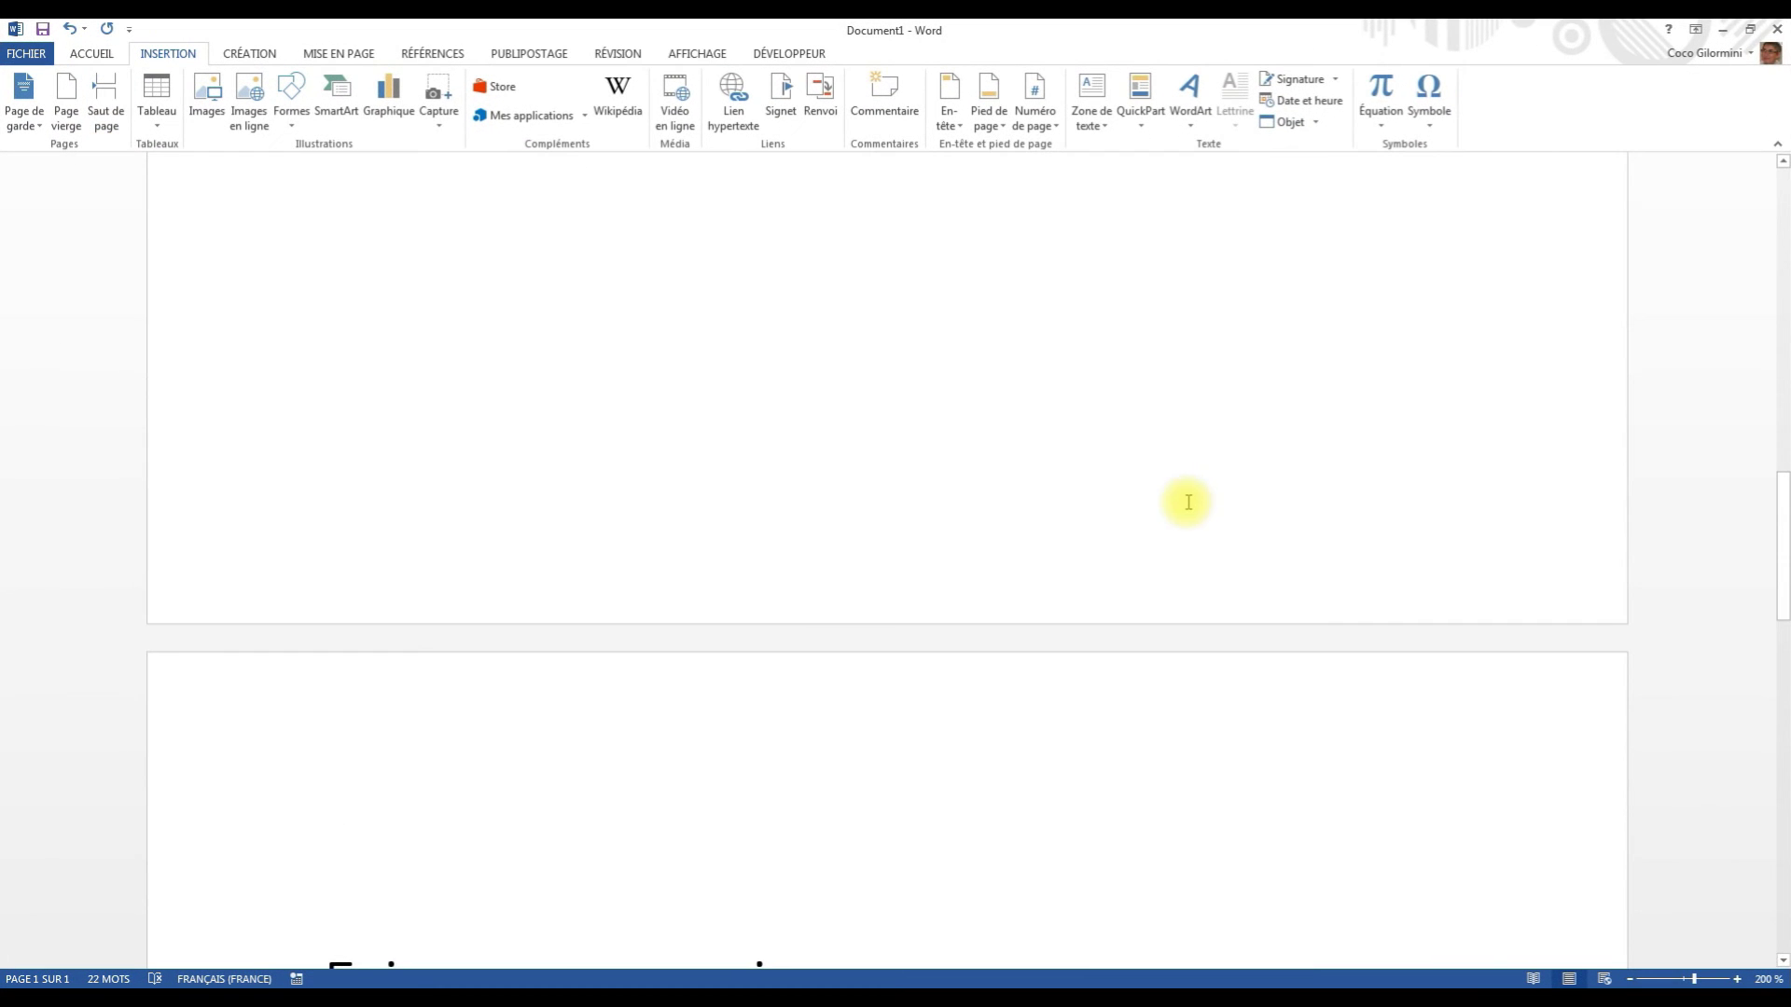
Select the 'Mon document' line and enter a very large value in the Accueil font size box.
click(1781, 541)
mouse_move(1782, 541)
mouse_down()
mouse_move(1782, 409)
mouse_move(1737, 163)
mouse_up()
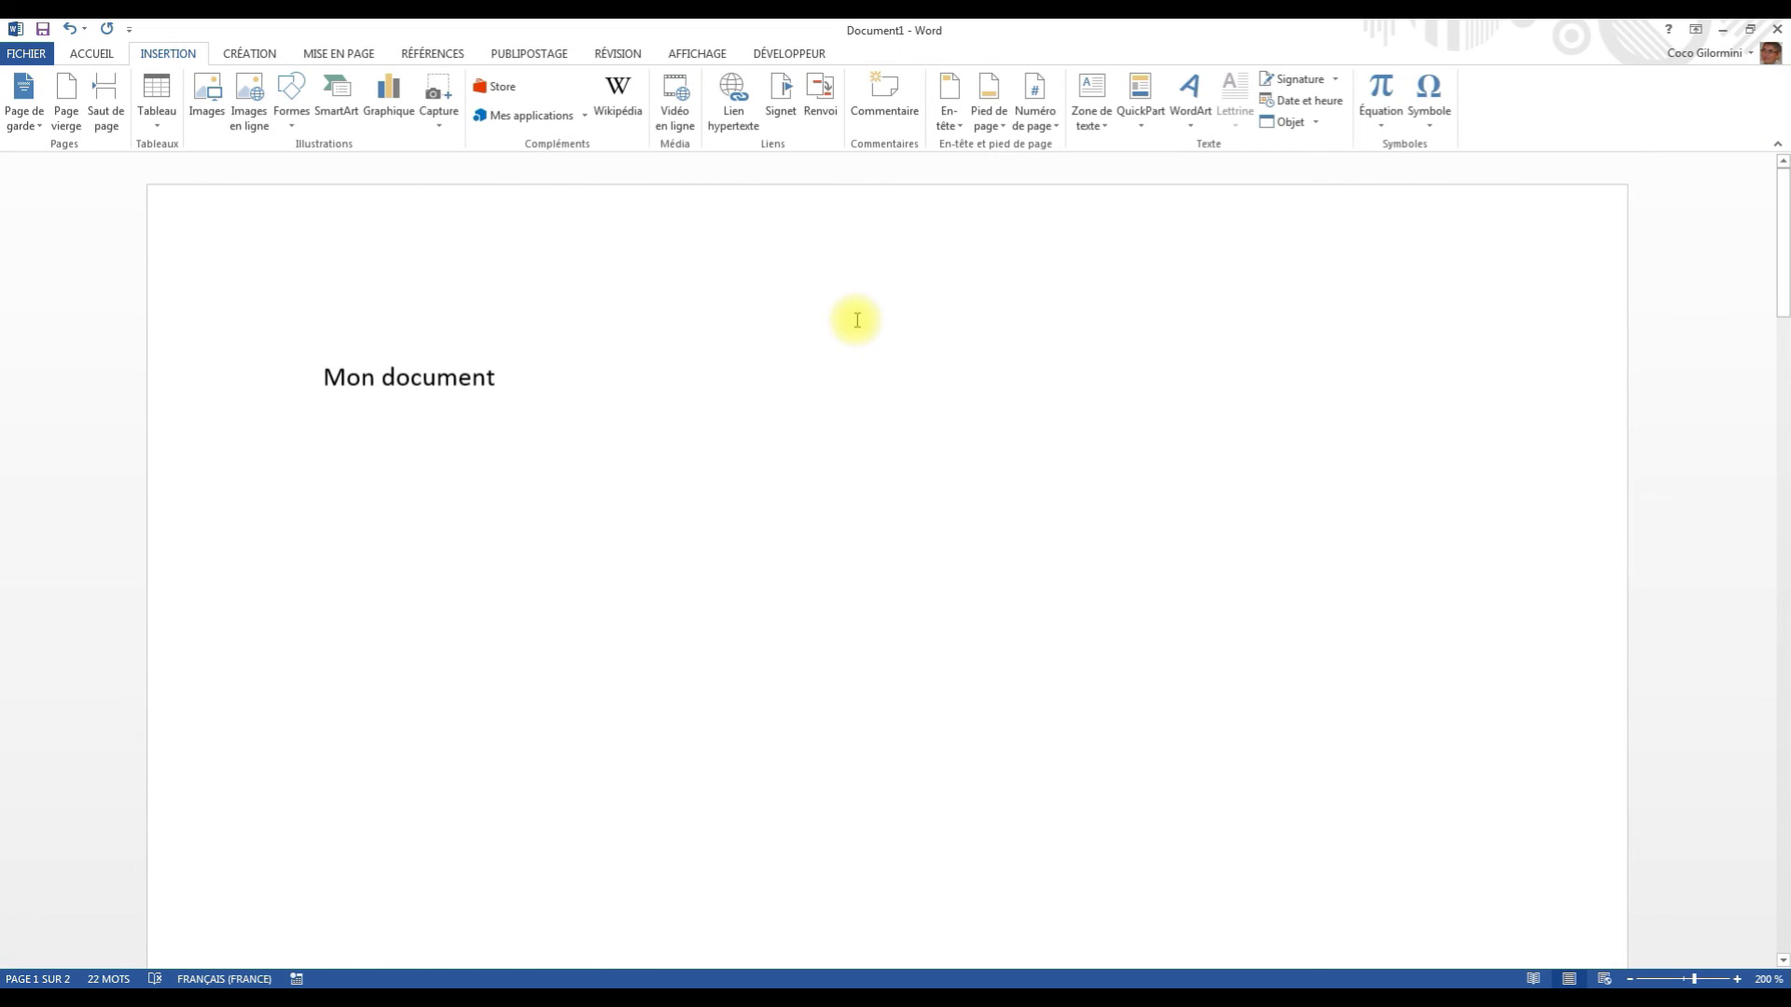
click(211, 348)
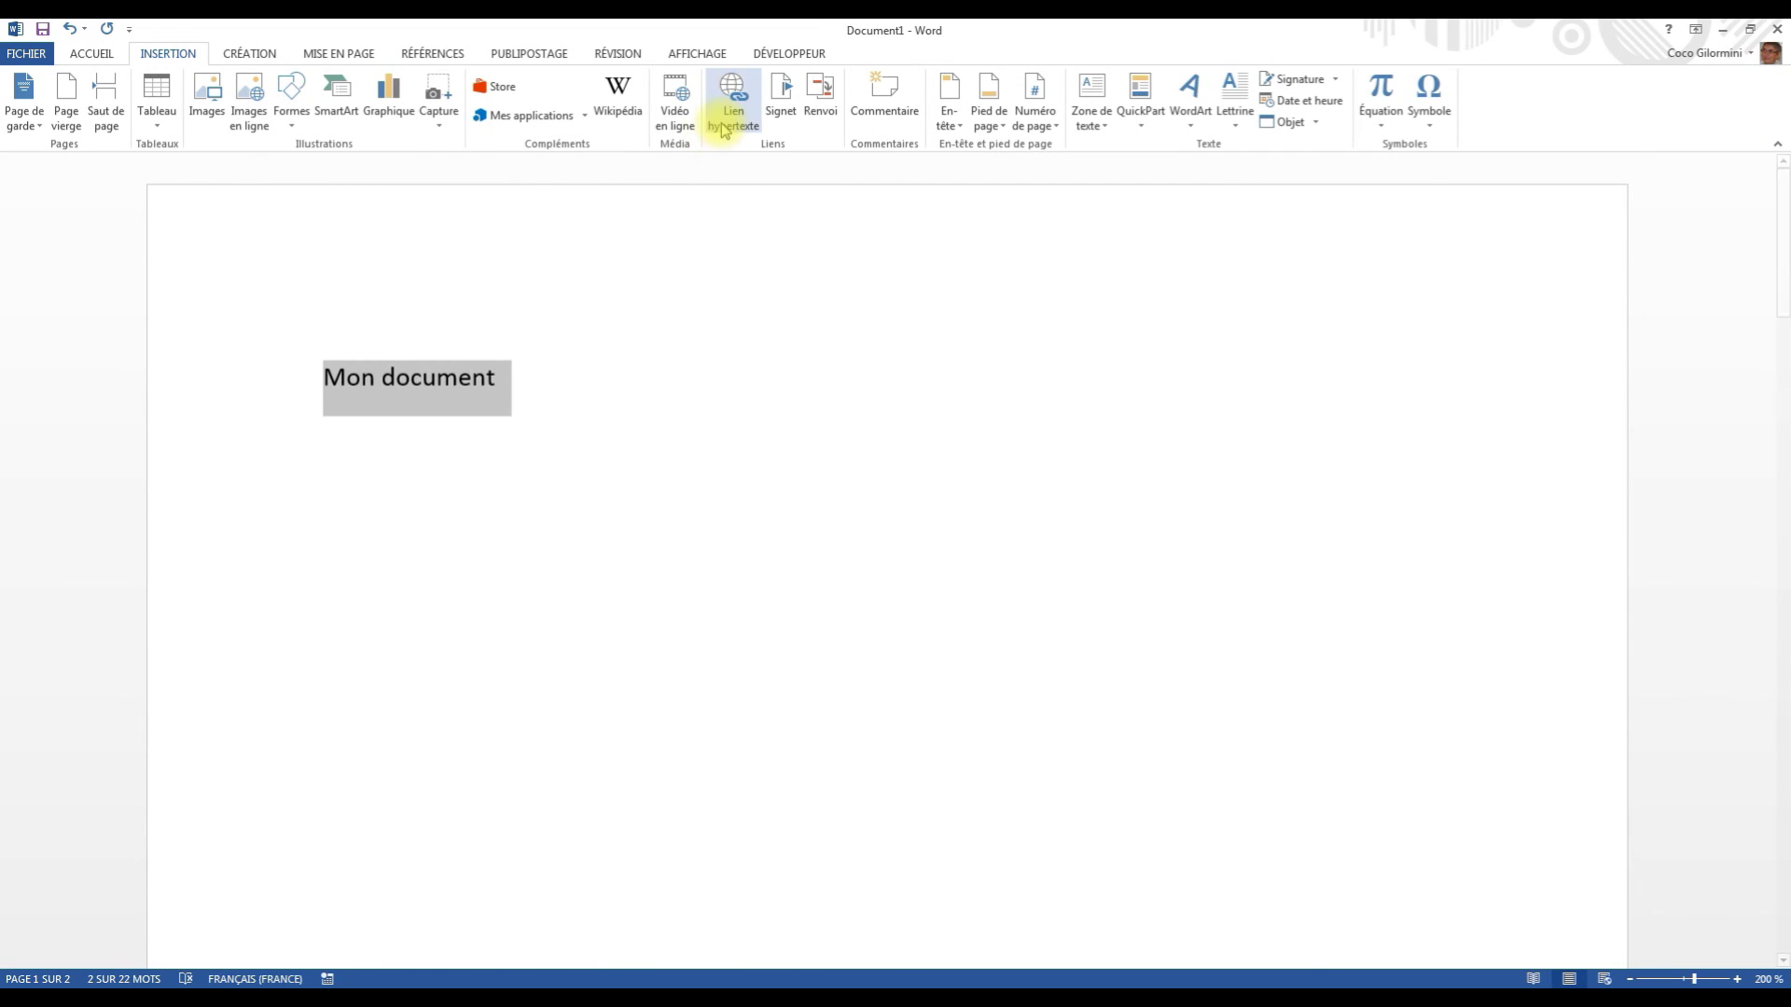
click(110, 54)
click(336, 85)
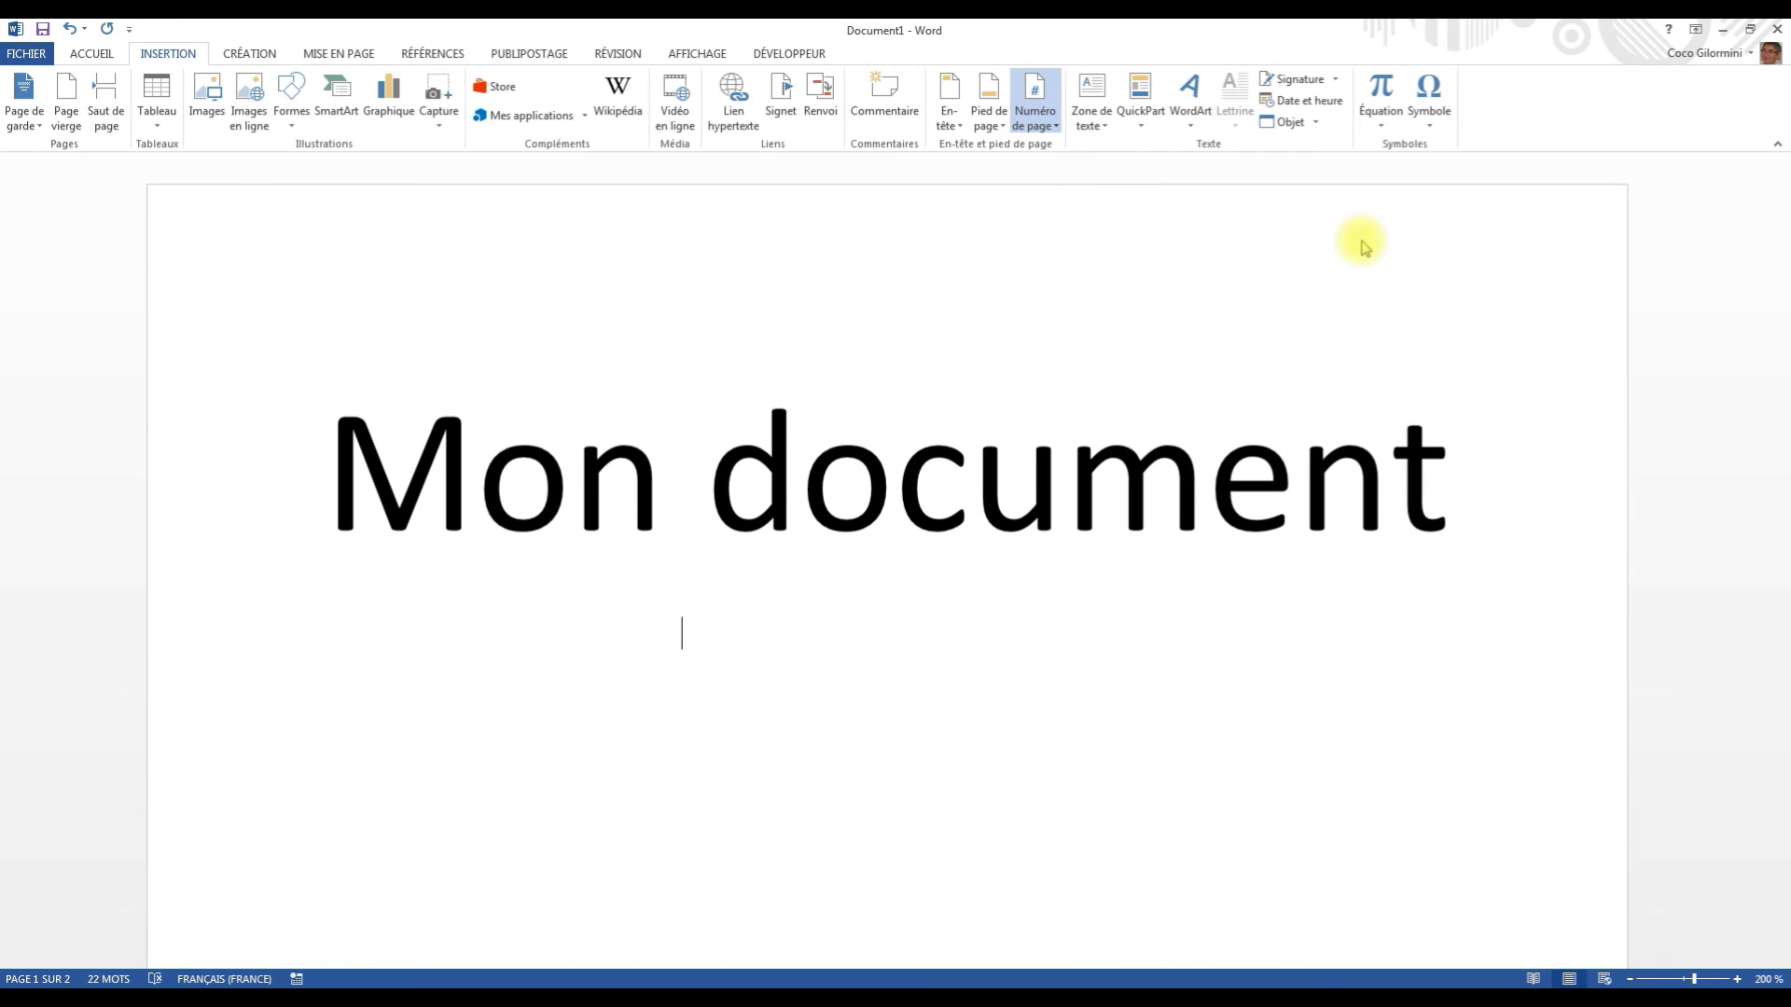
Add a bottom-of-page number to the footer and tick Première page différente.
click(1455, 527)
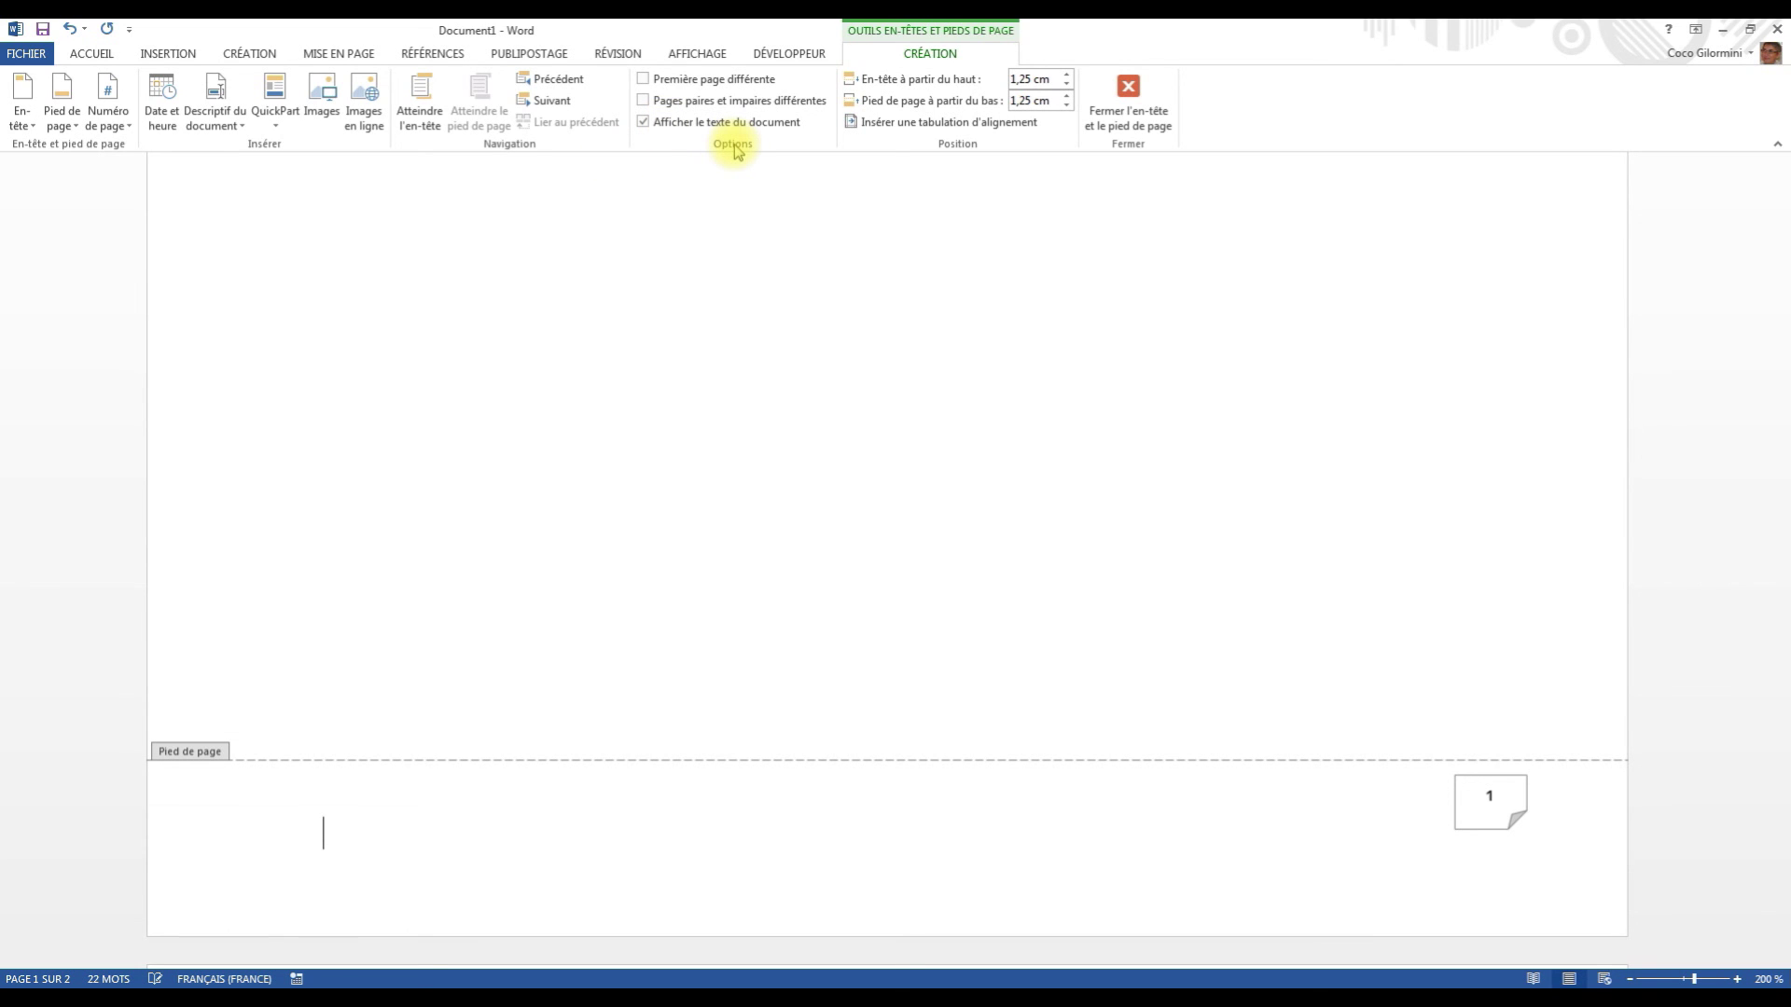
click(644, 79)
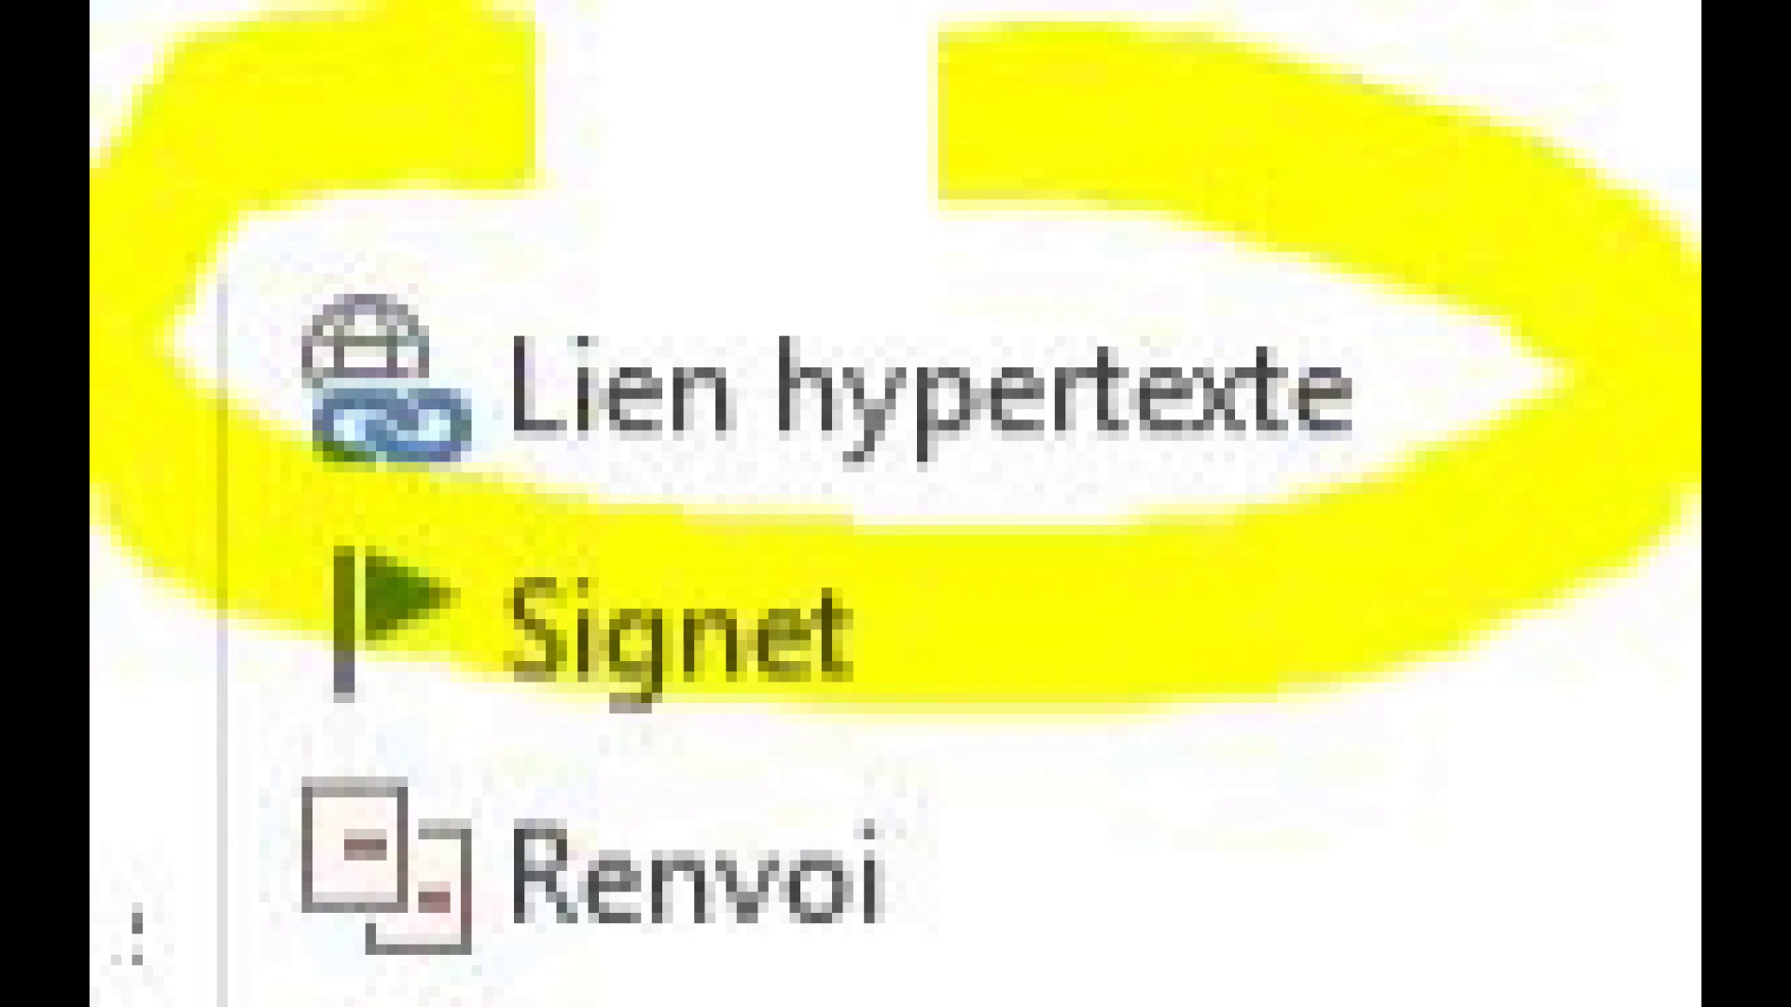
text(https://educdun)
text(et.com)
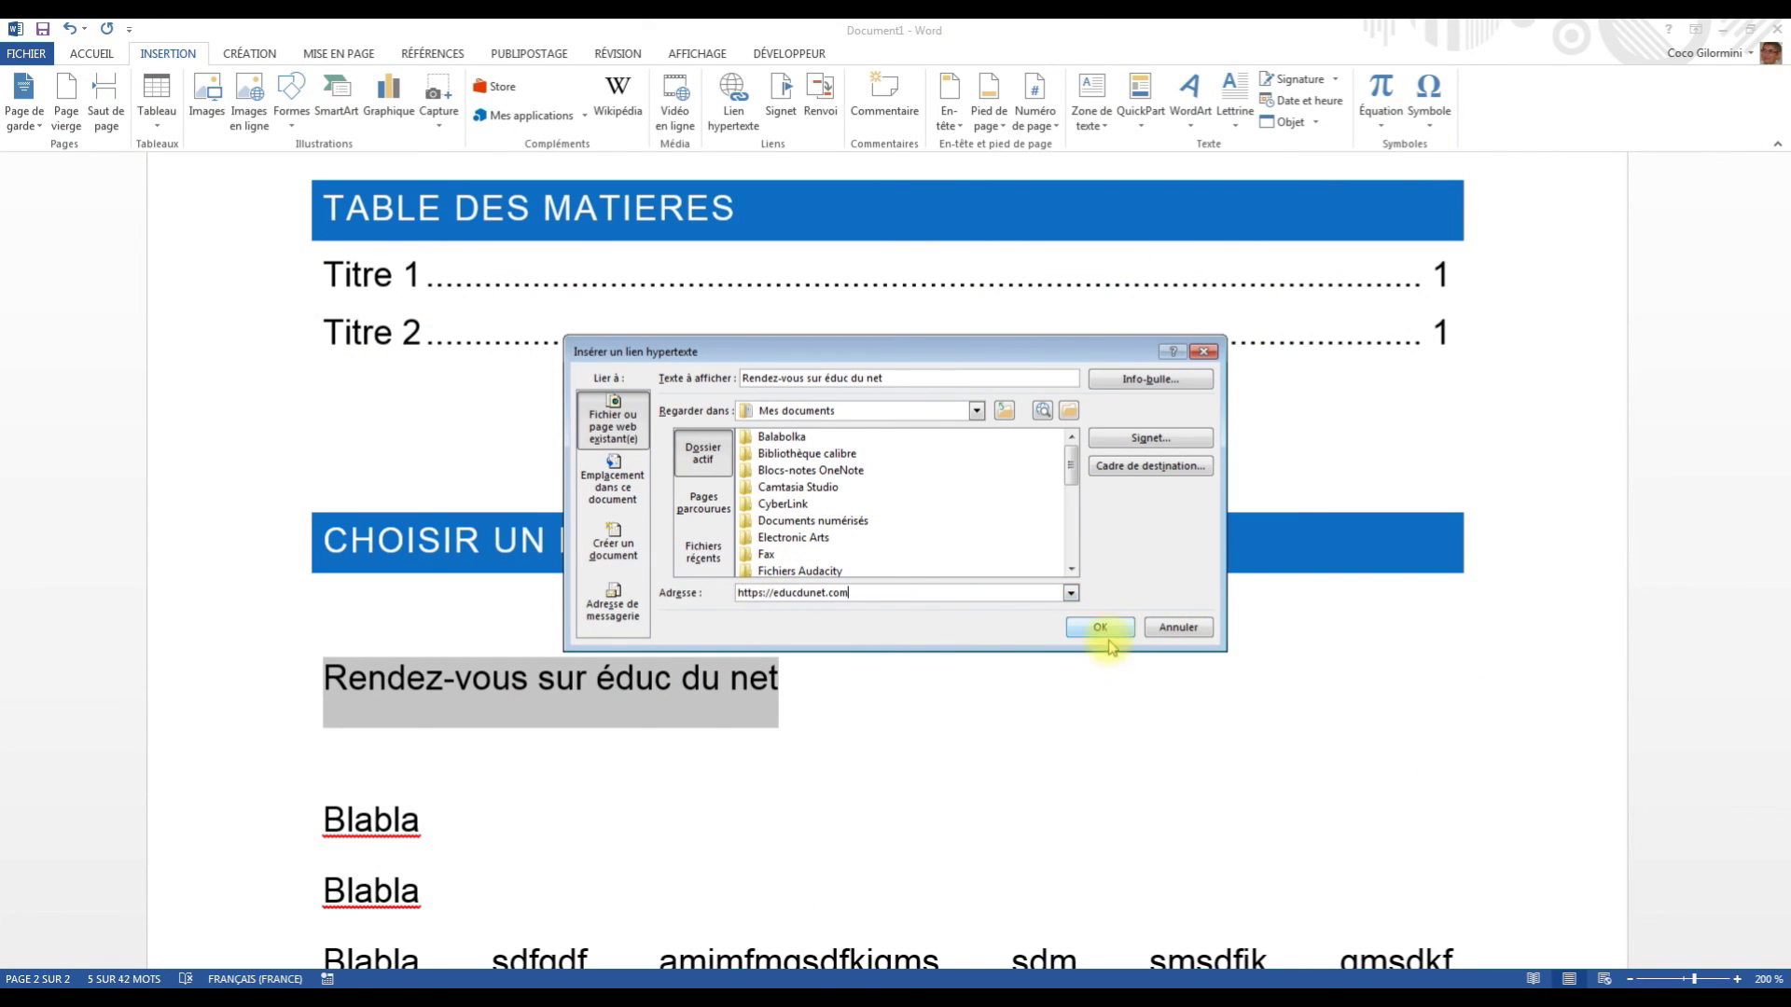
click(1102, 627)
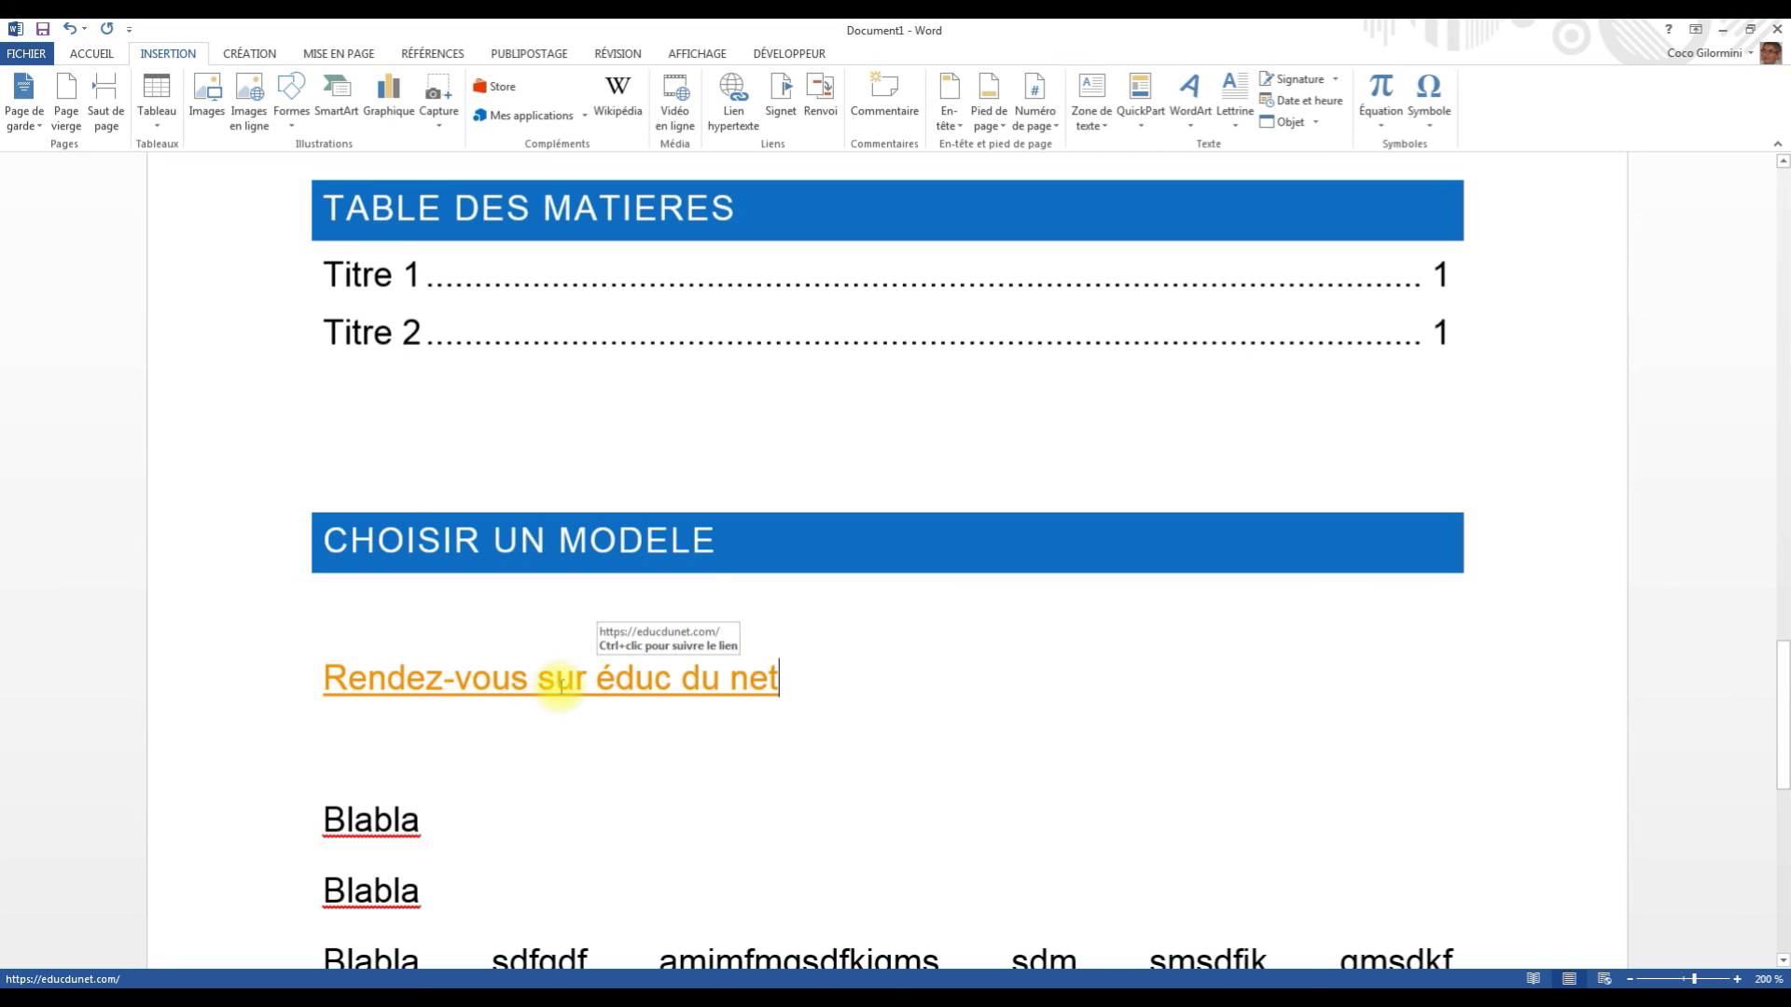
ctrl+click(560, 679)
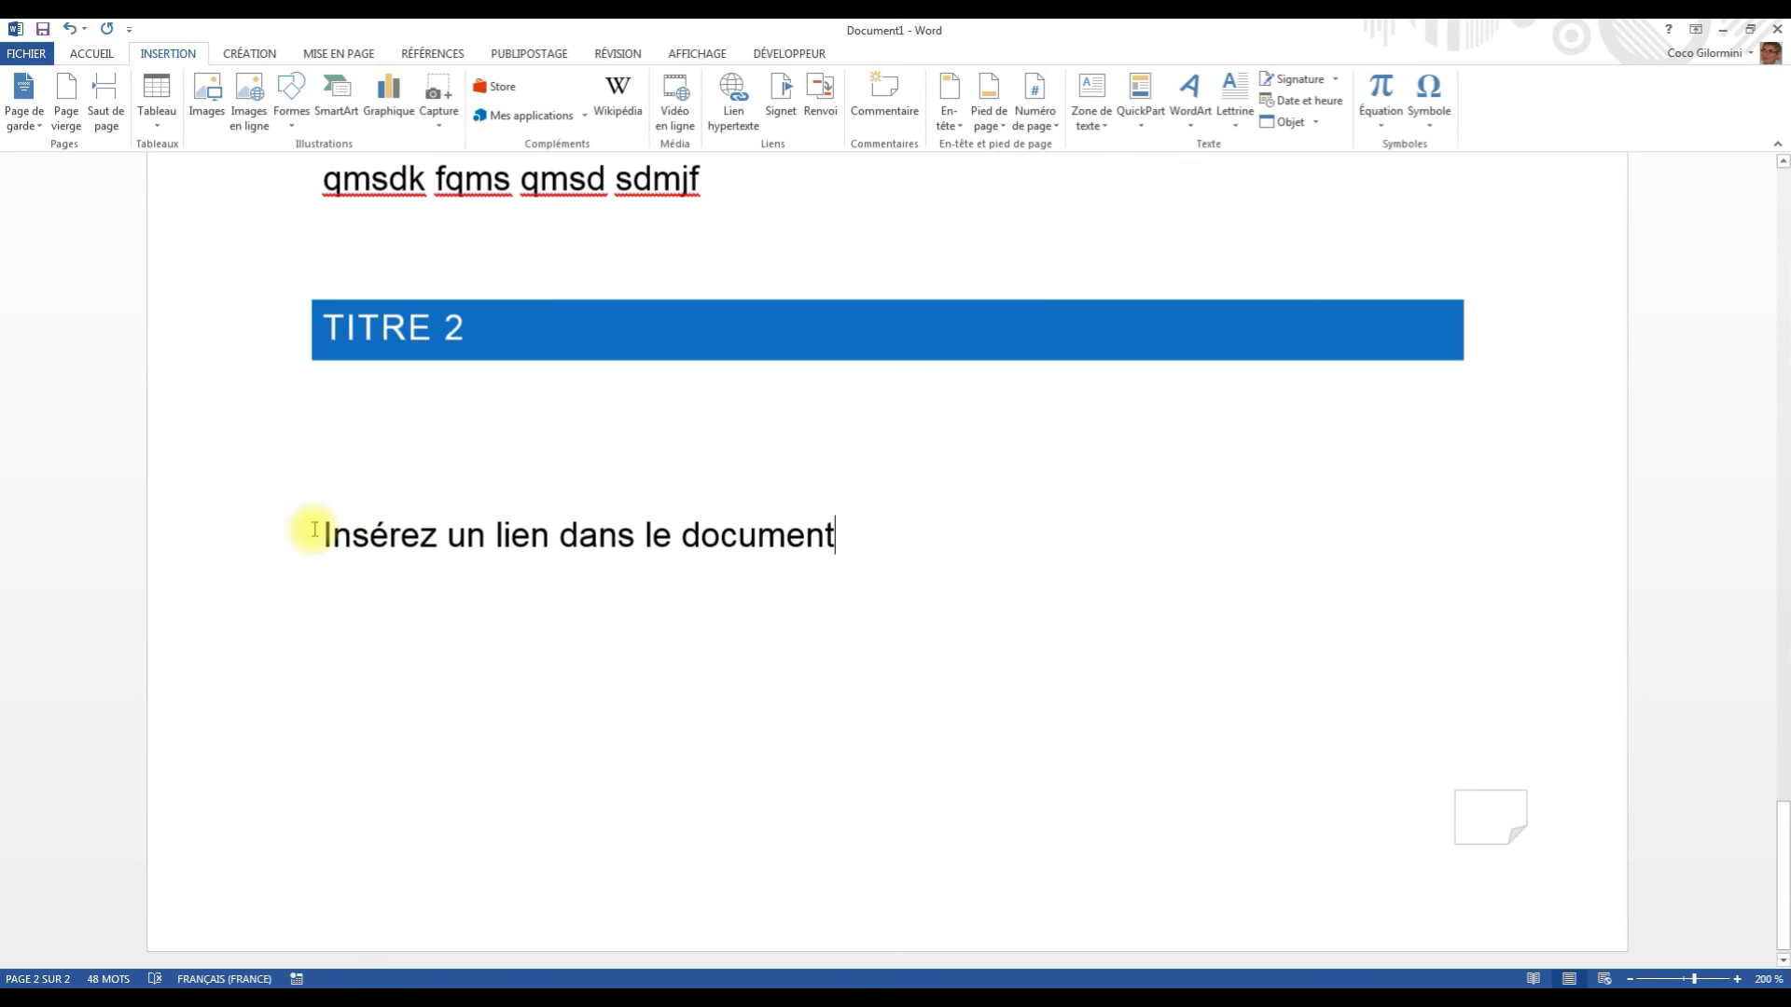
Select the whole line 'Insérez un lien dans le document' beneath TITRE 2 from the left margin.
click(313, 530)
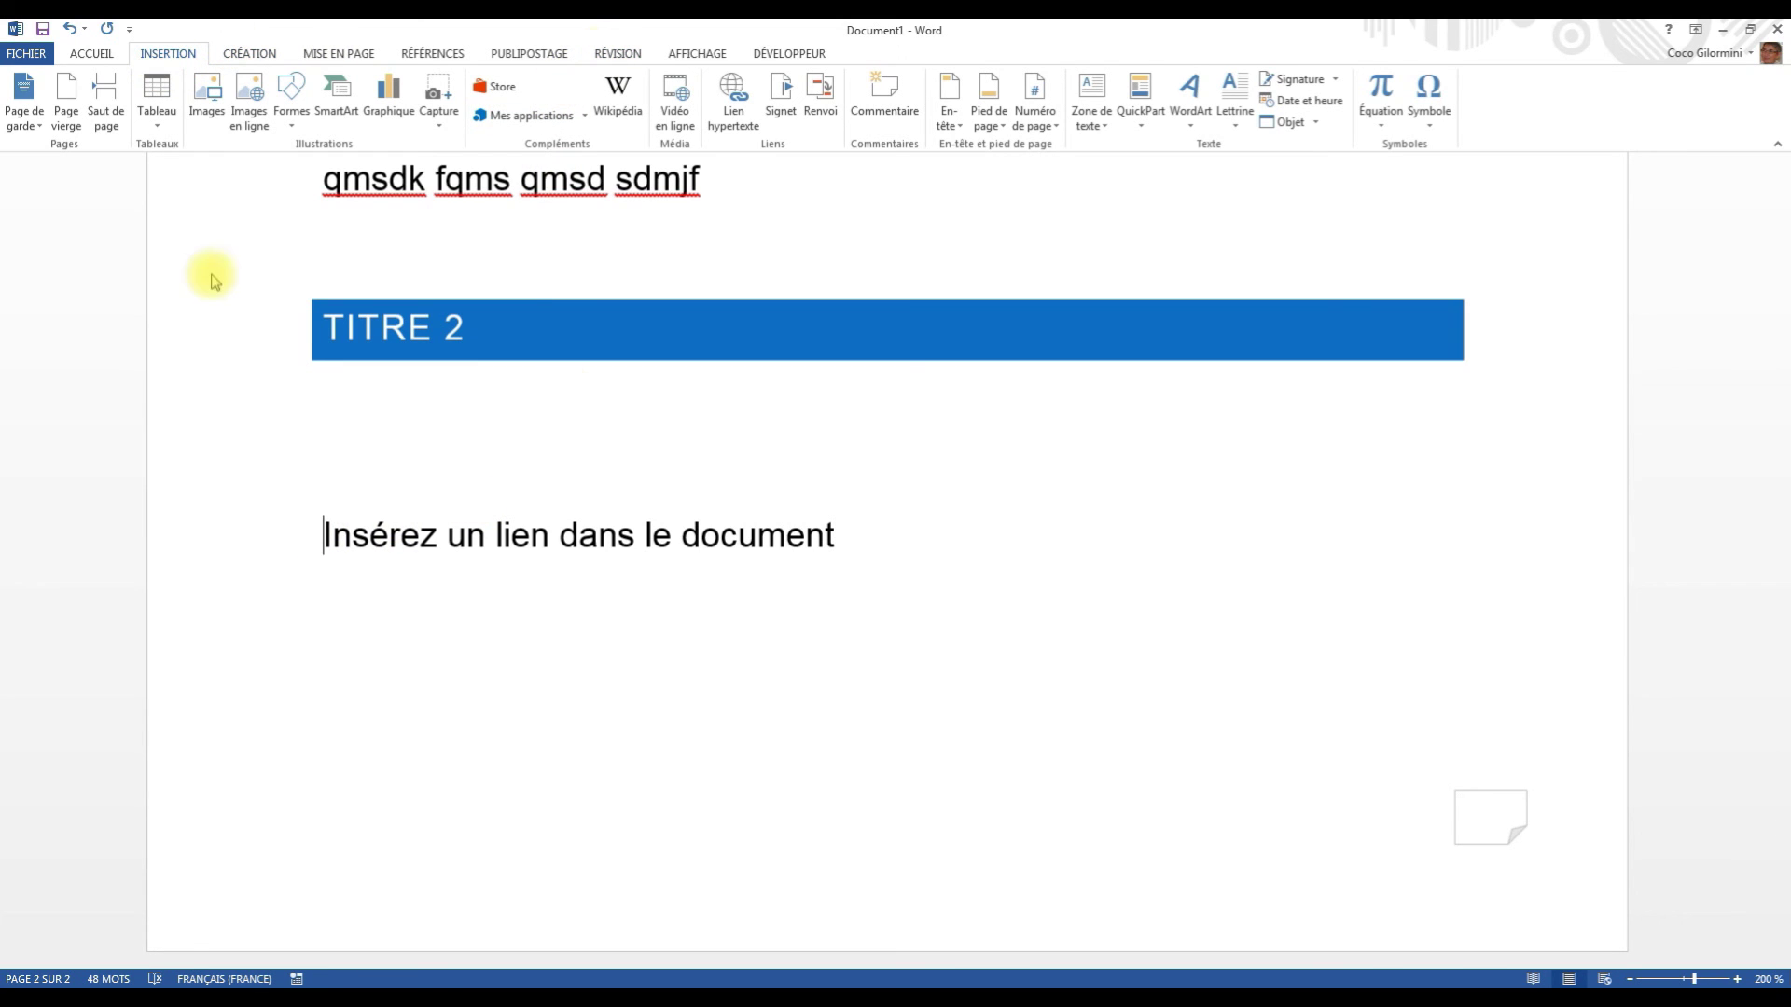
click(297, 527)
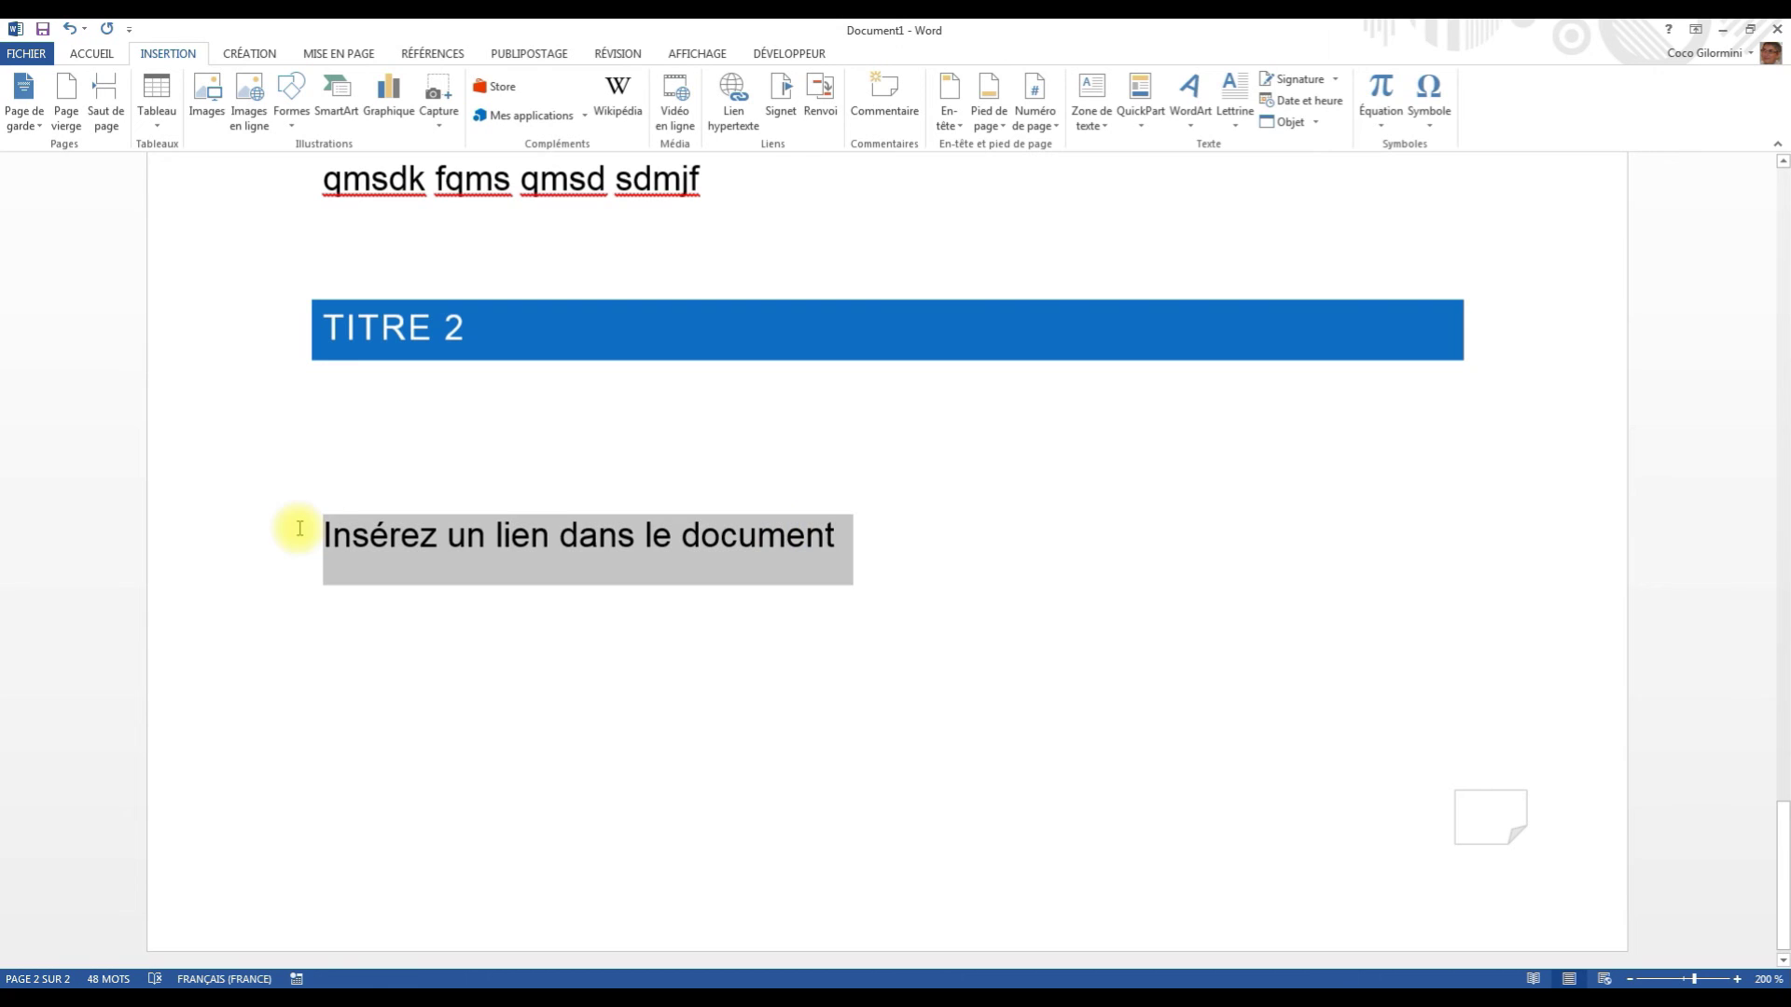
Add a bookmark named lien1 to the selected line through Insertion > Signet.
click(200, 54)
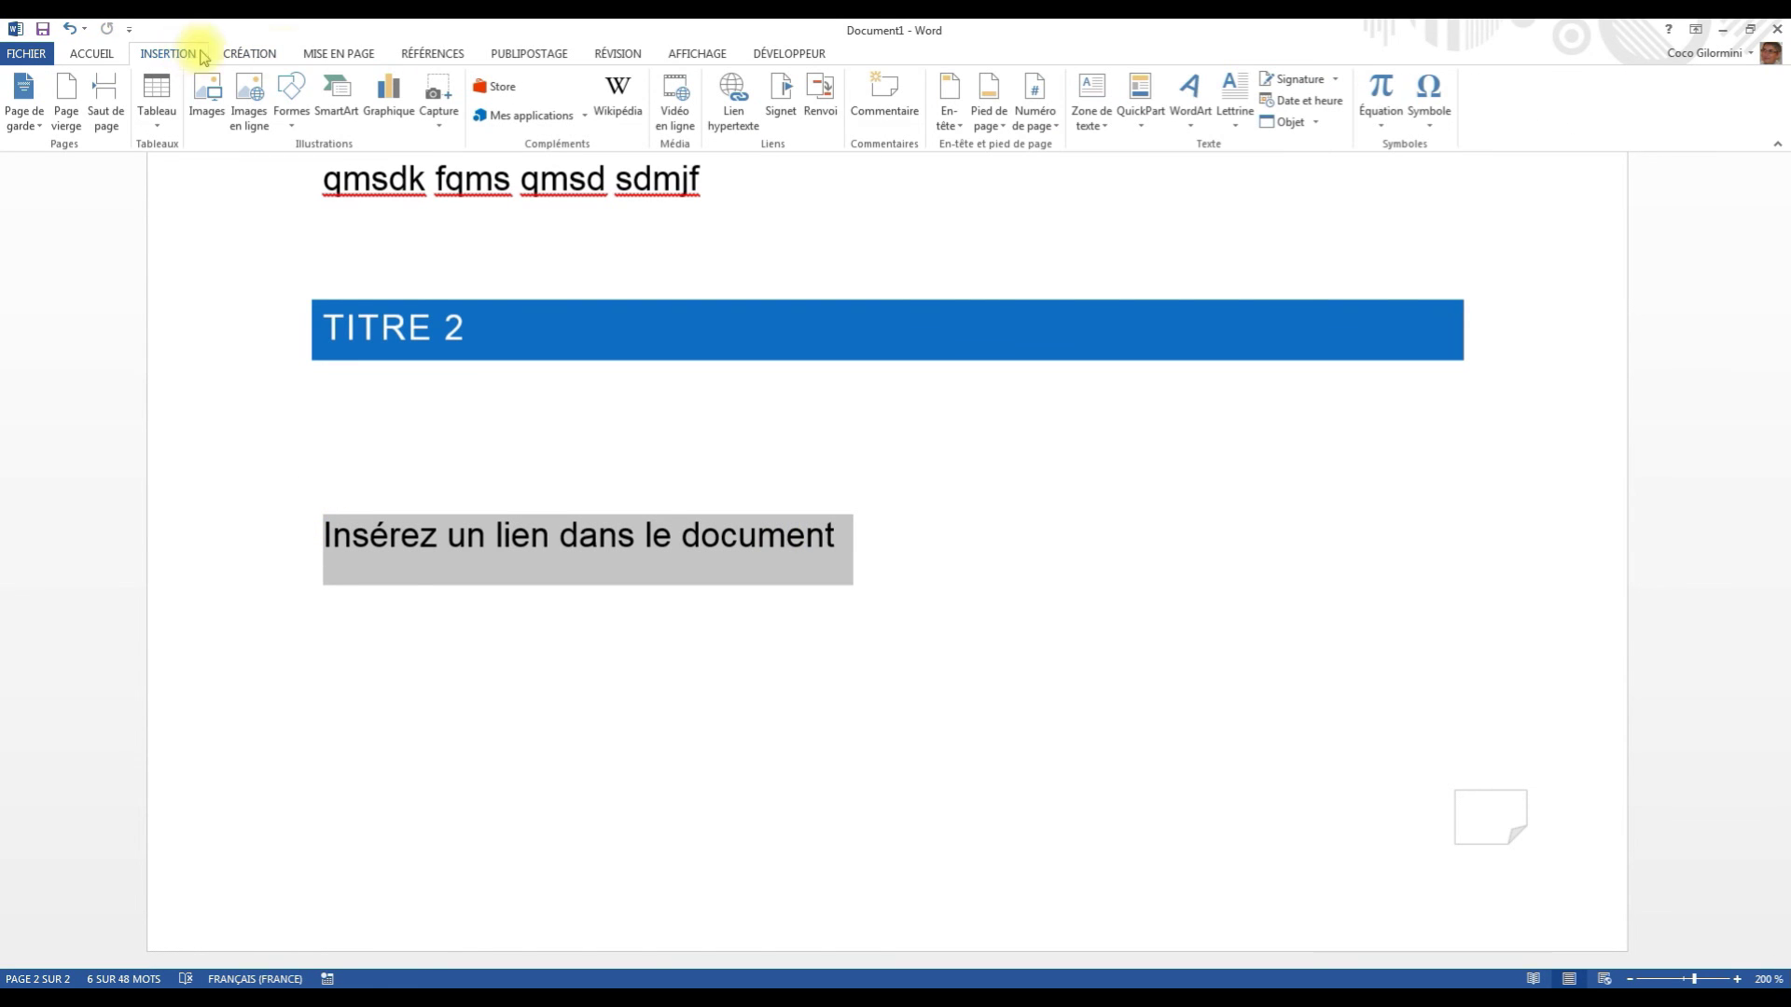
click(780, 93)
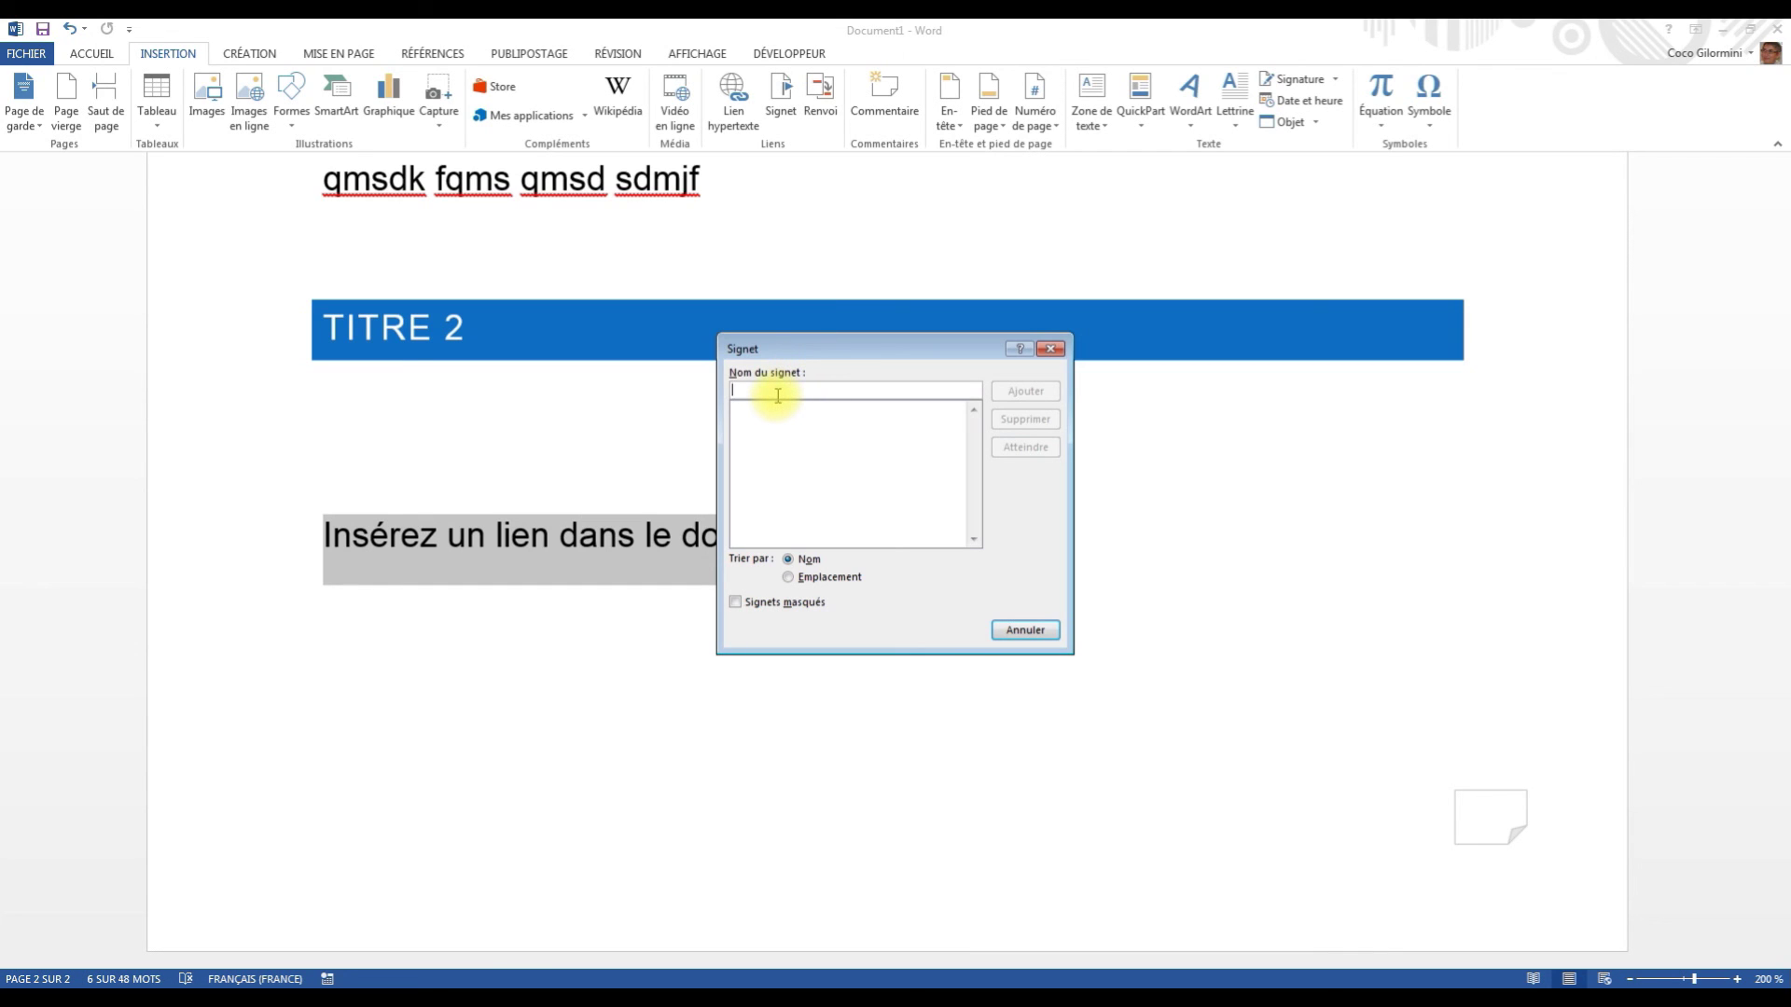
text(lien)
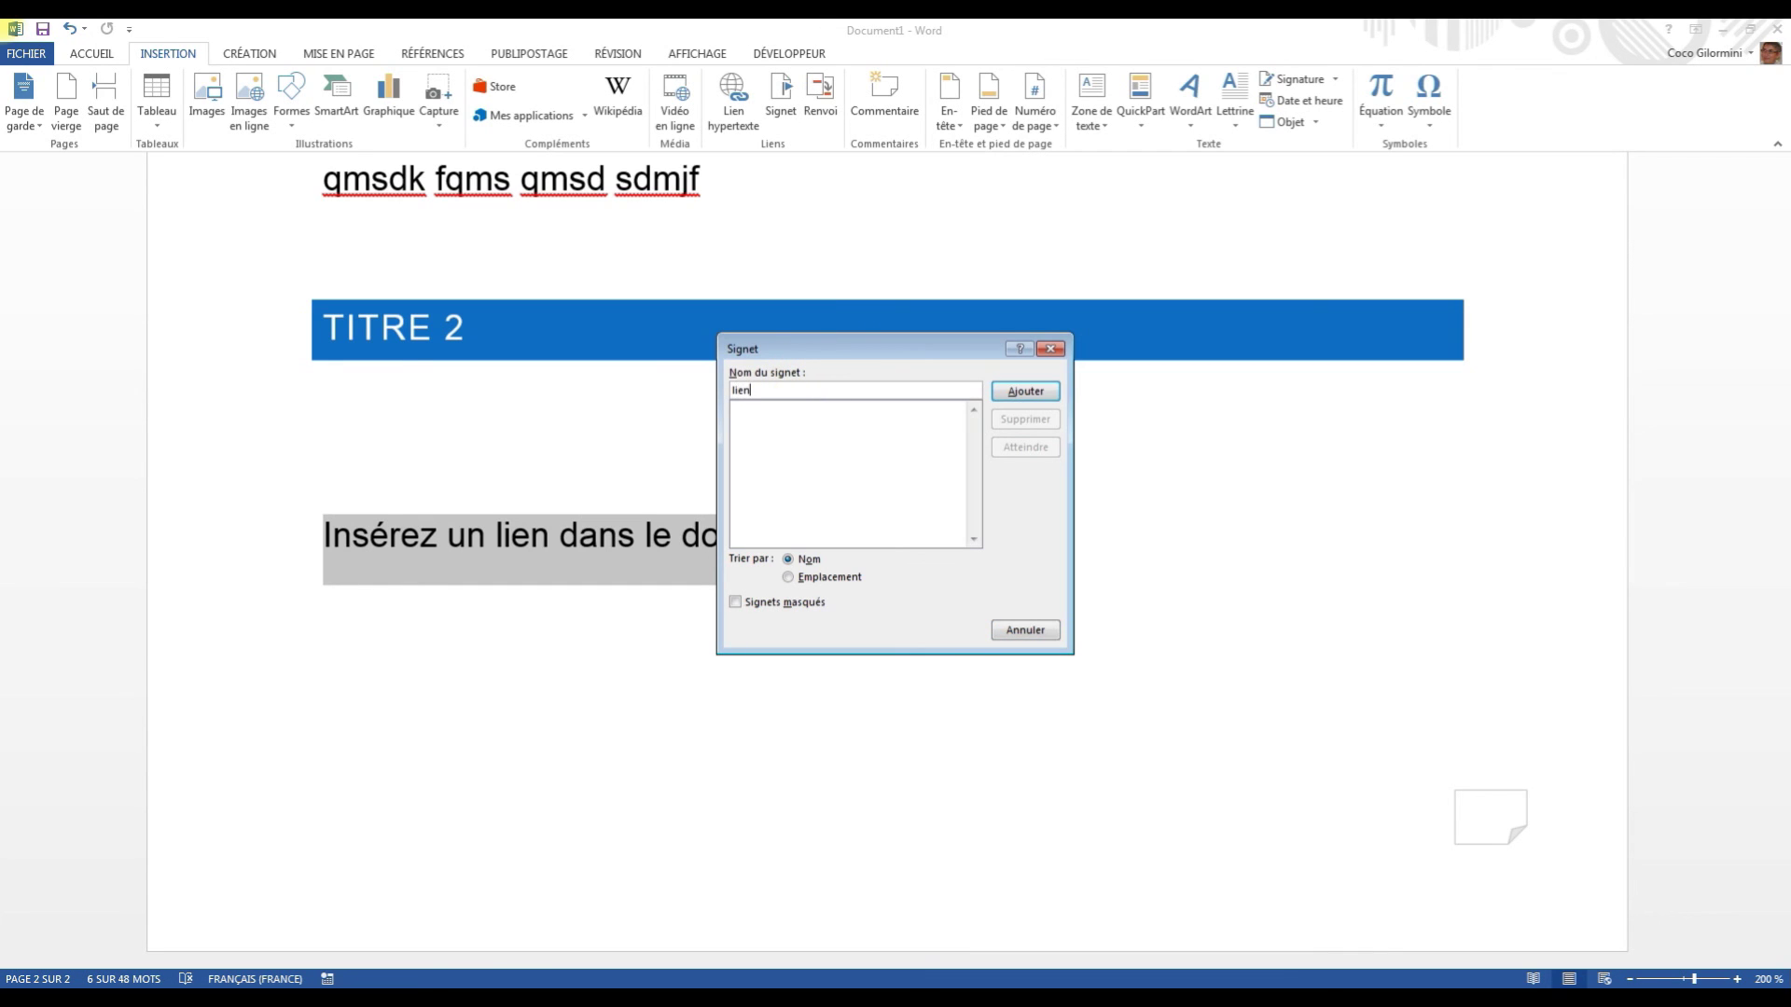
text( 1)
key(BackSpace)
key(BackSpace)
text(1)
click(1038, 403)
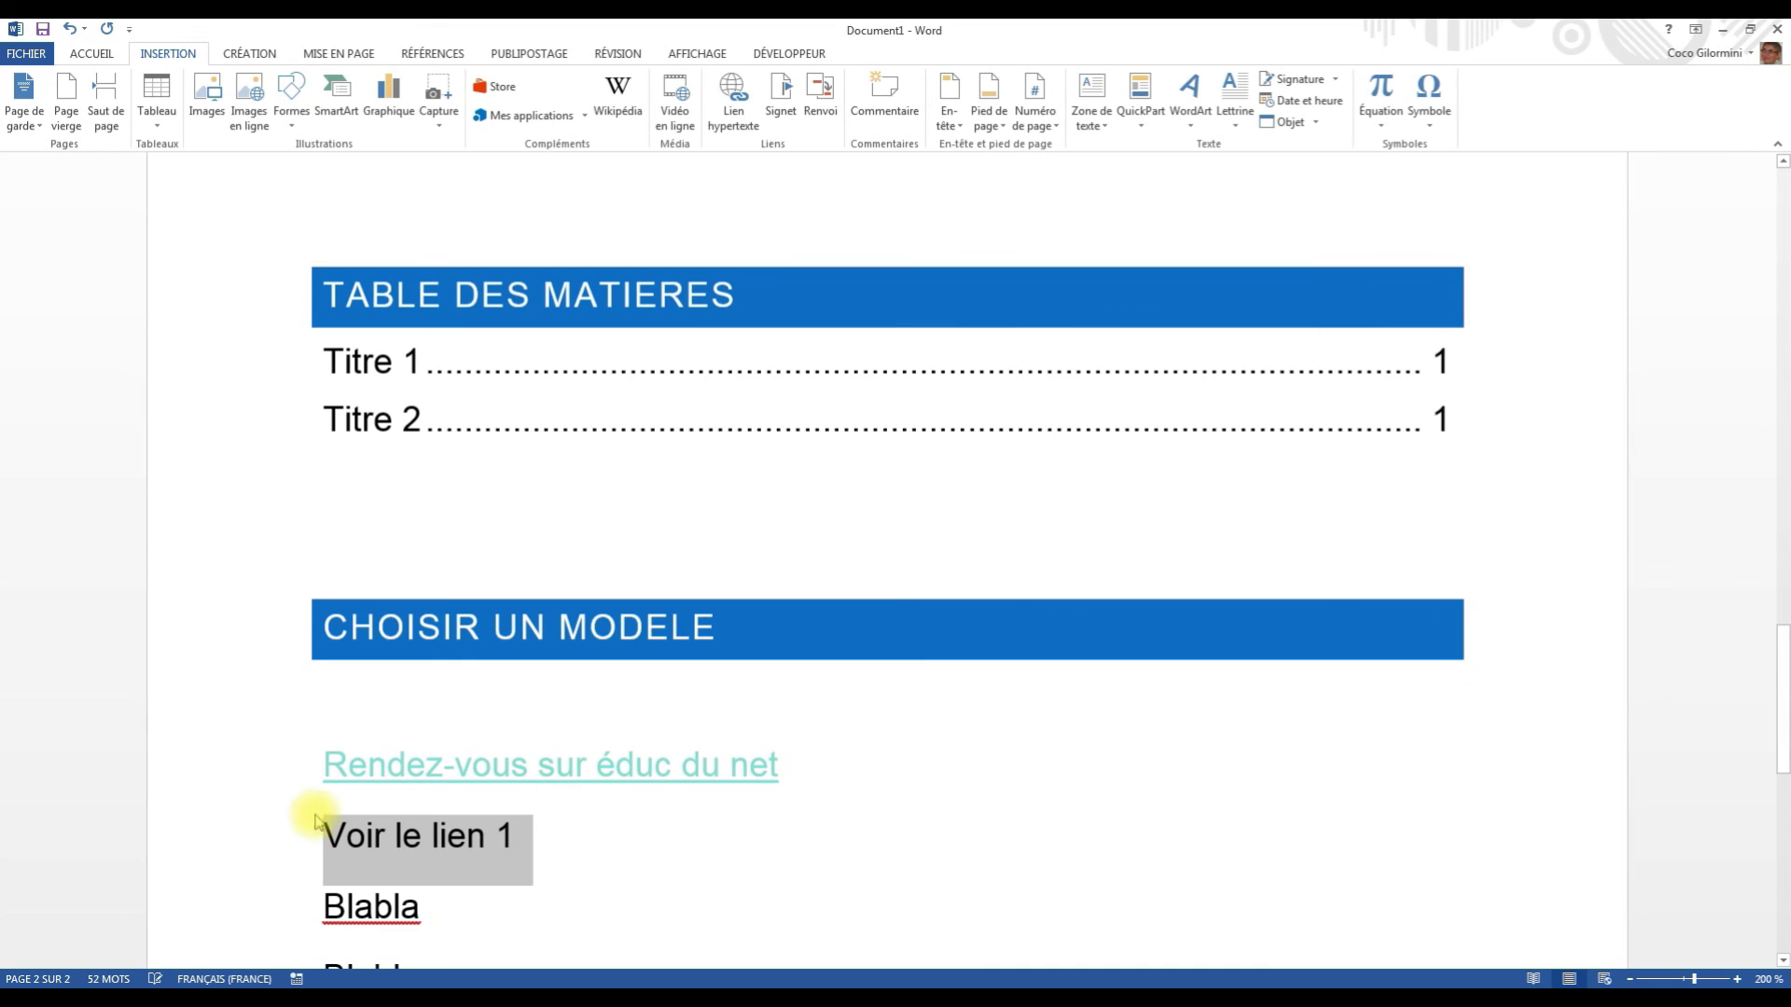
Hyperlink 'Voir le lien 1' to the lien1 bookmark in this document, then follow the link to test it.
click(733, 93)
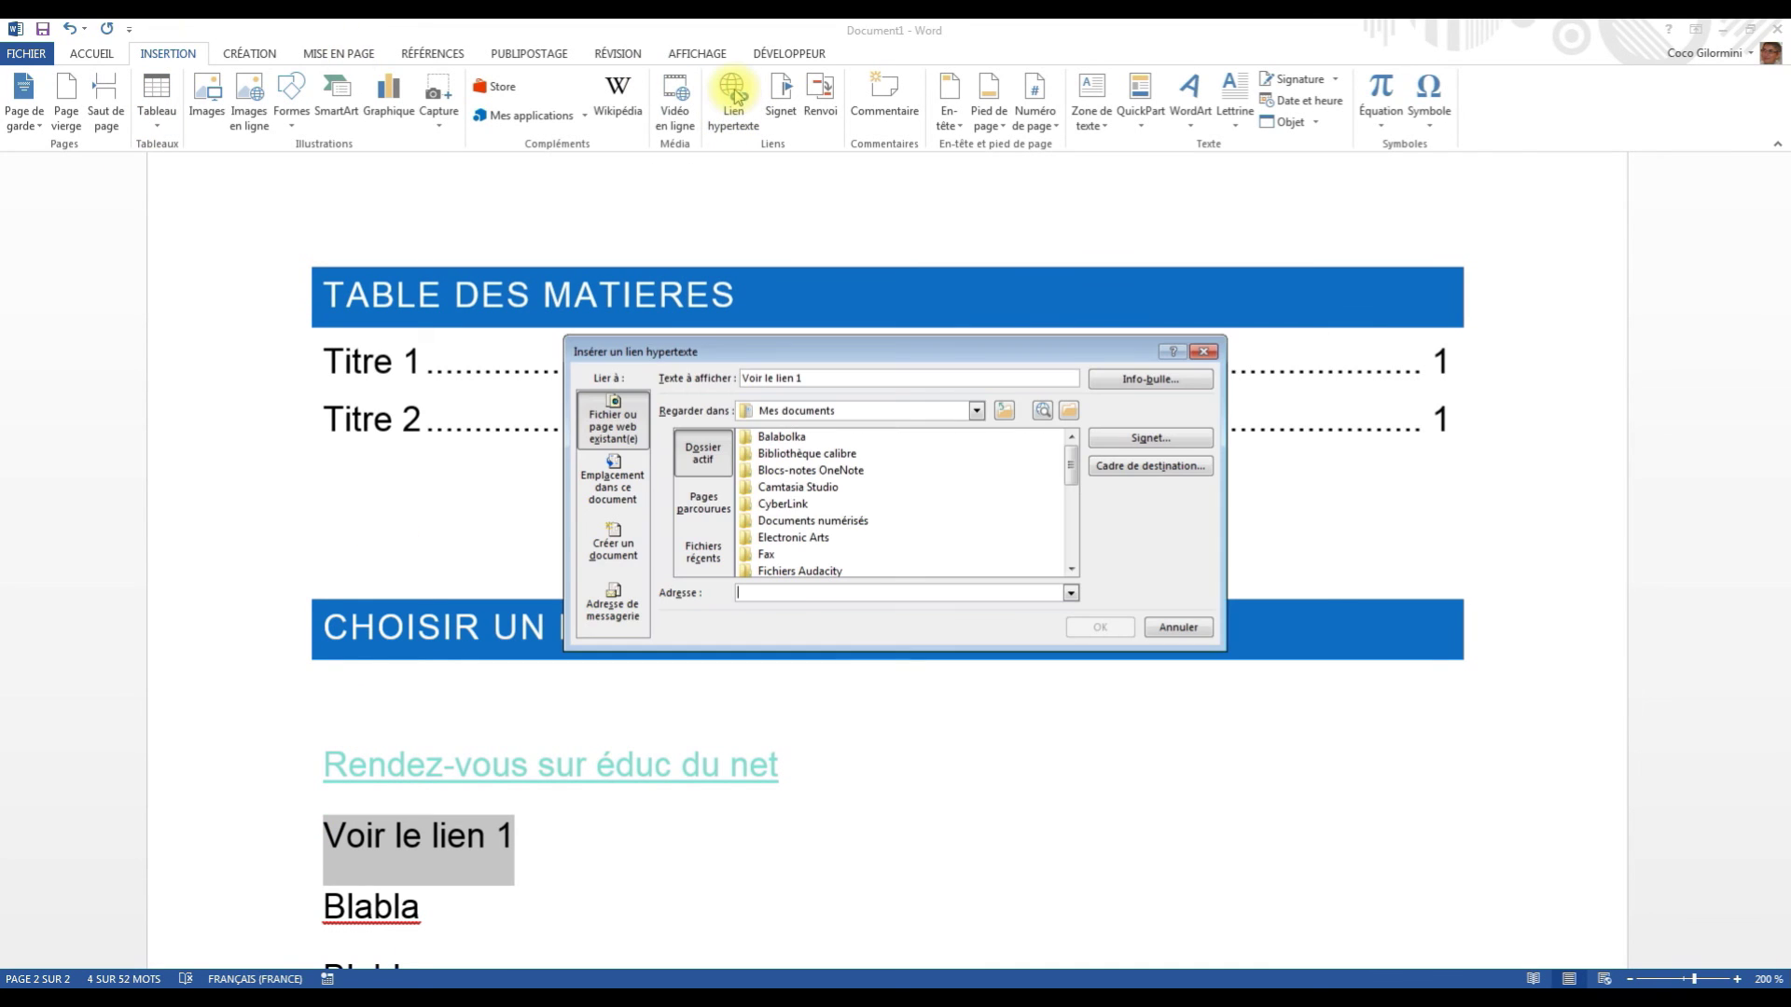
click(612, 481)
click(714, 508)
click(1099, 627)
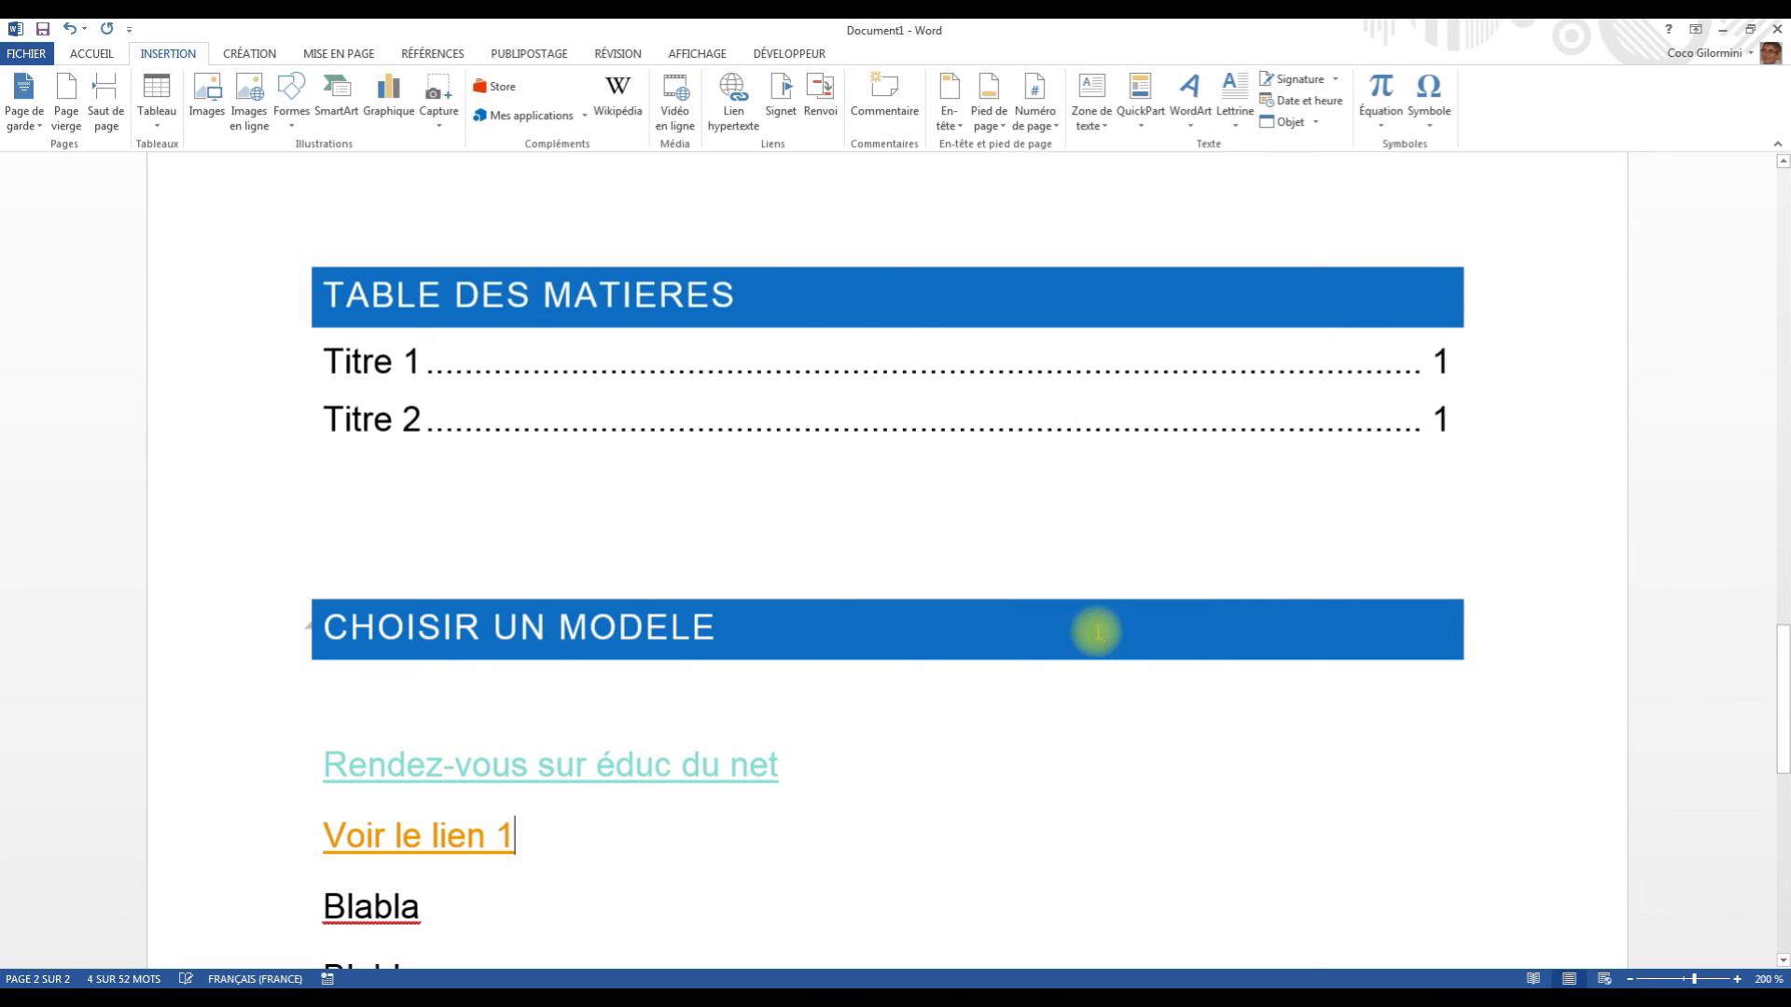
ctrl+click(422, 843)
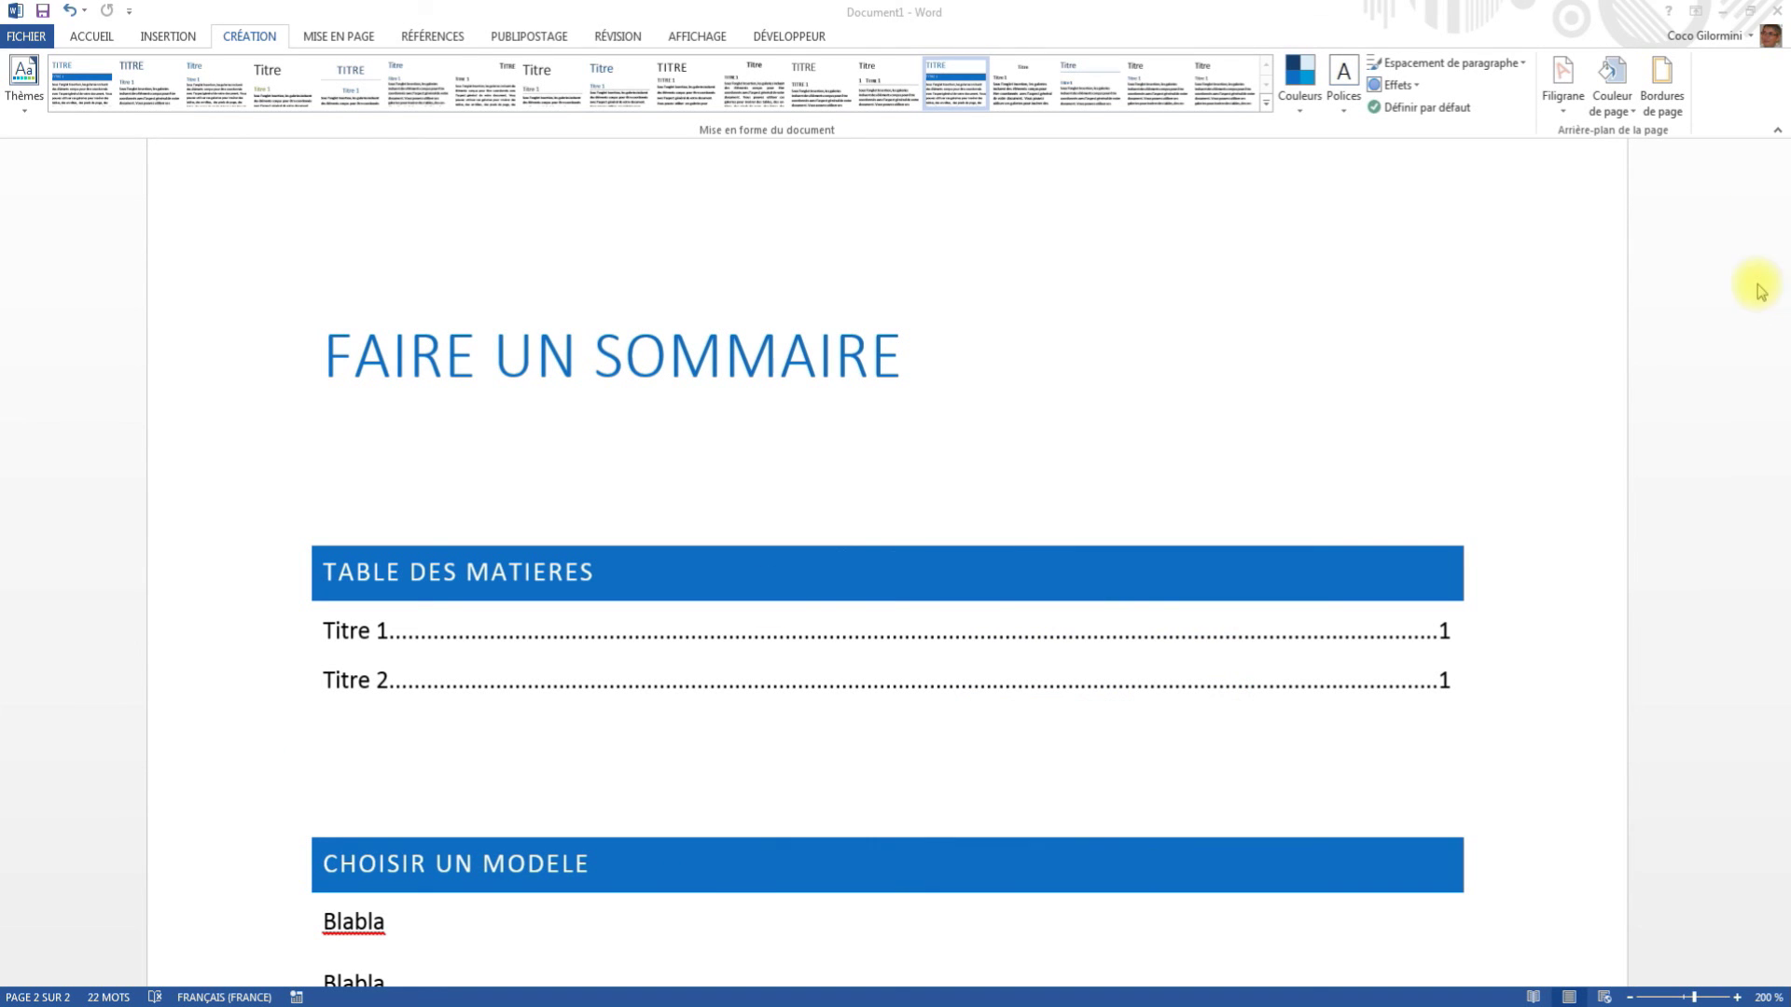
Set the three Blabla lines under CHOISIR UN MODELE to Arial, size 14.
click(1490, 676)
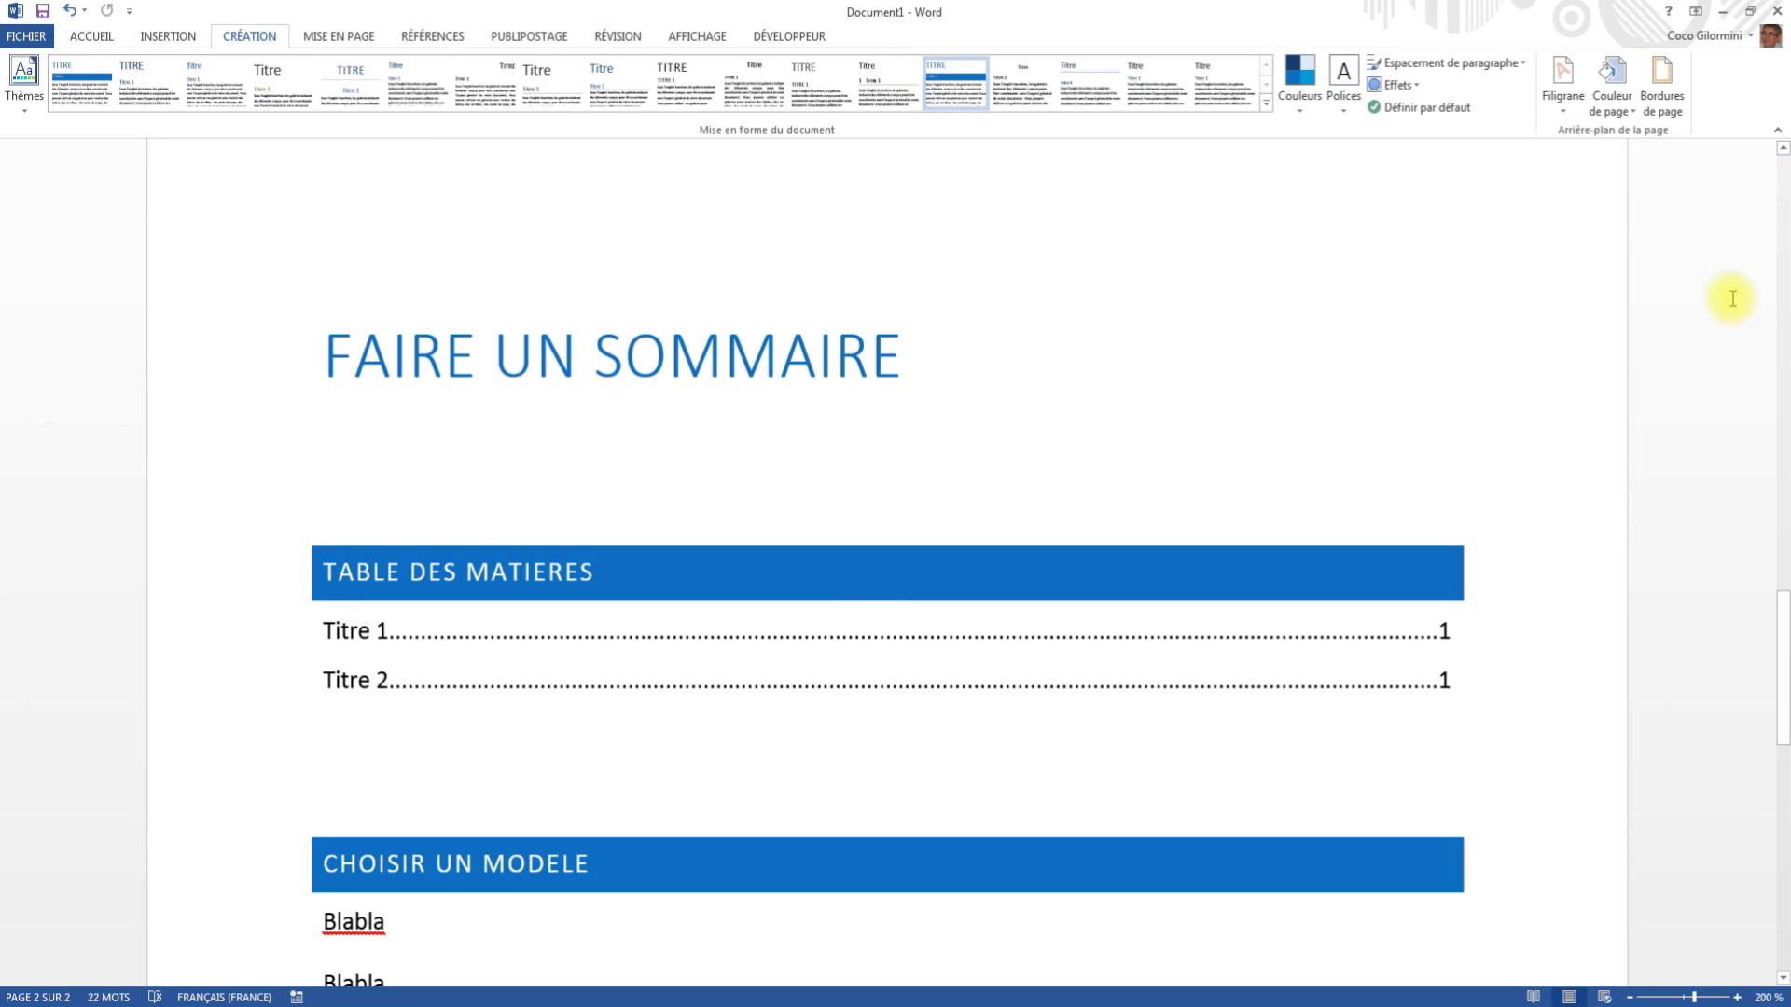
drag(1782, 691, 1780, 741)
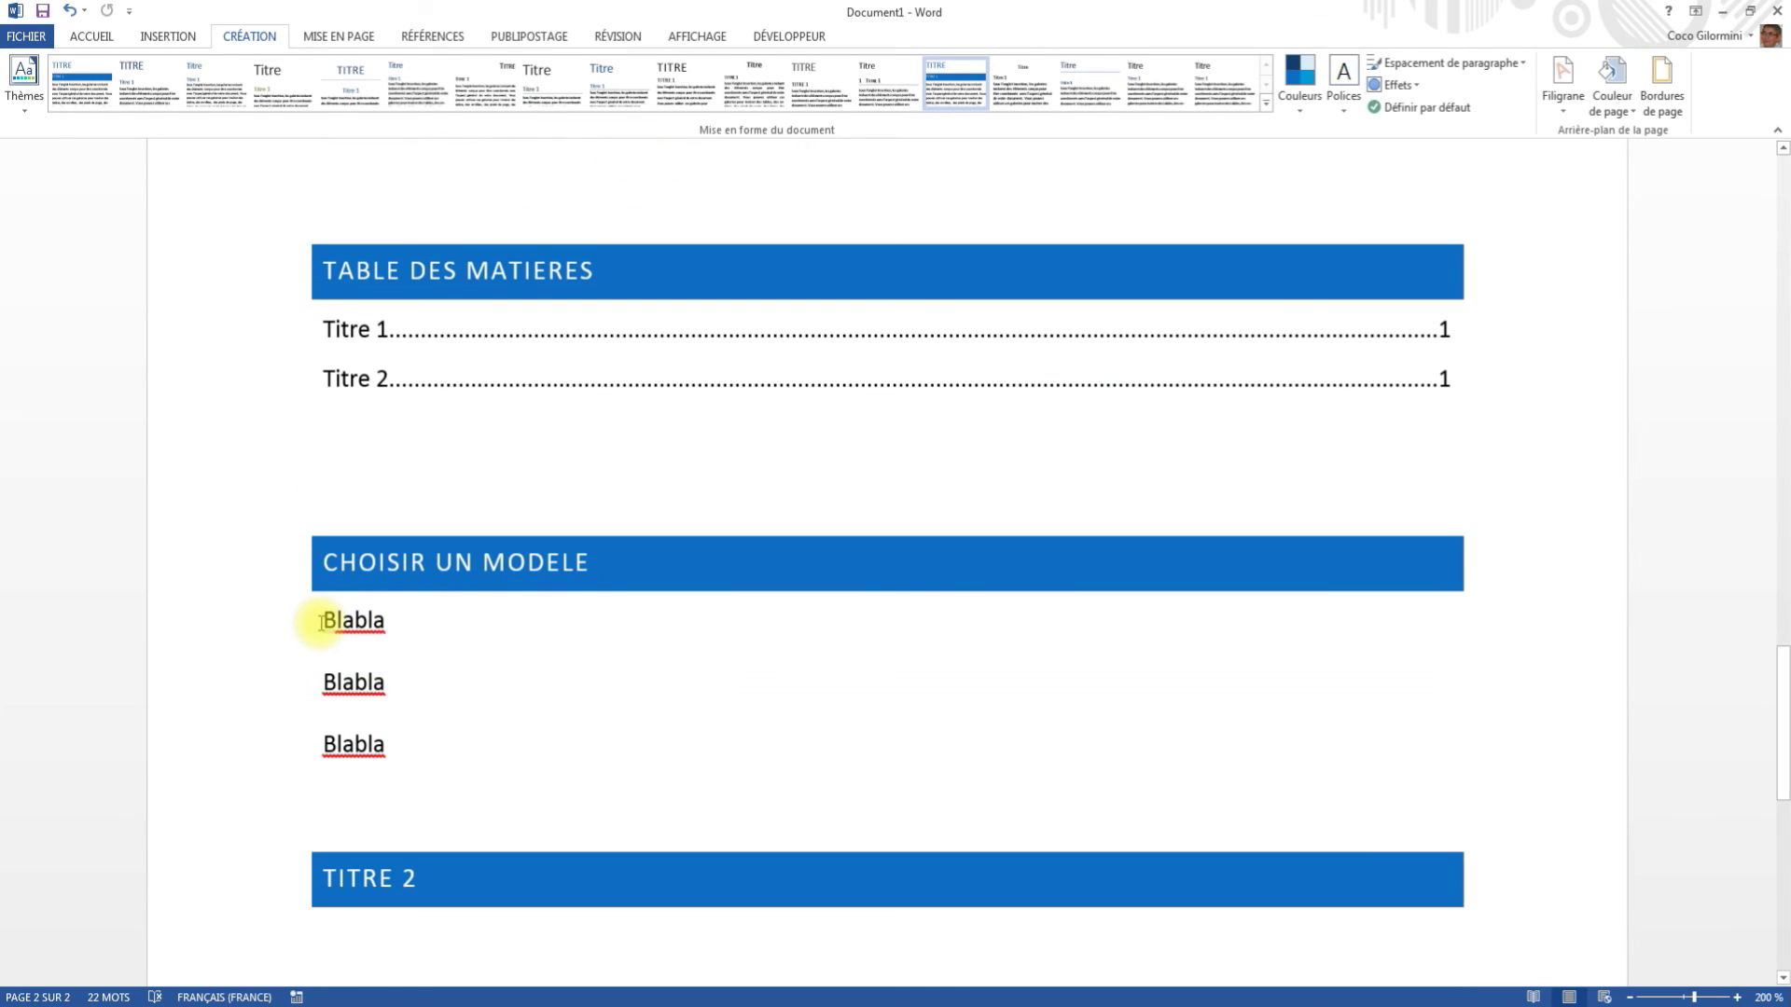
shift+click(428, 740)
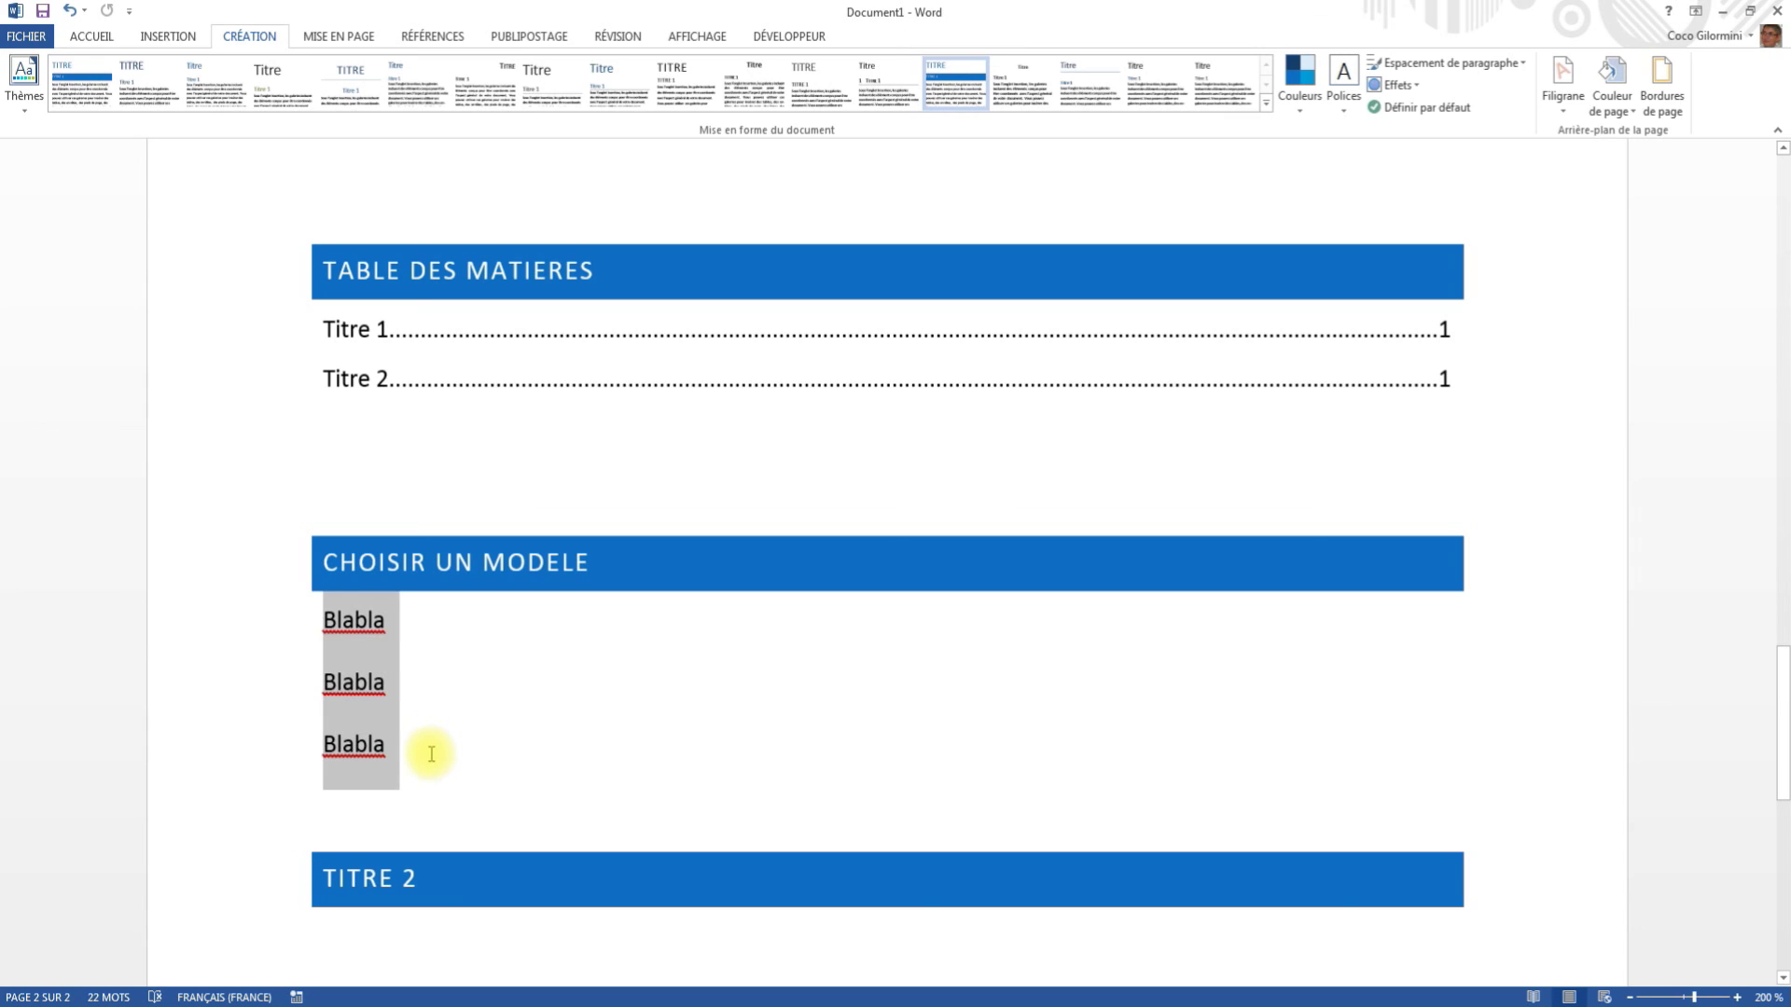
click(92, 40)
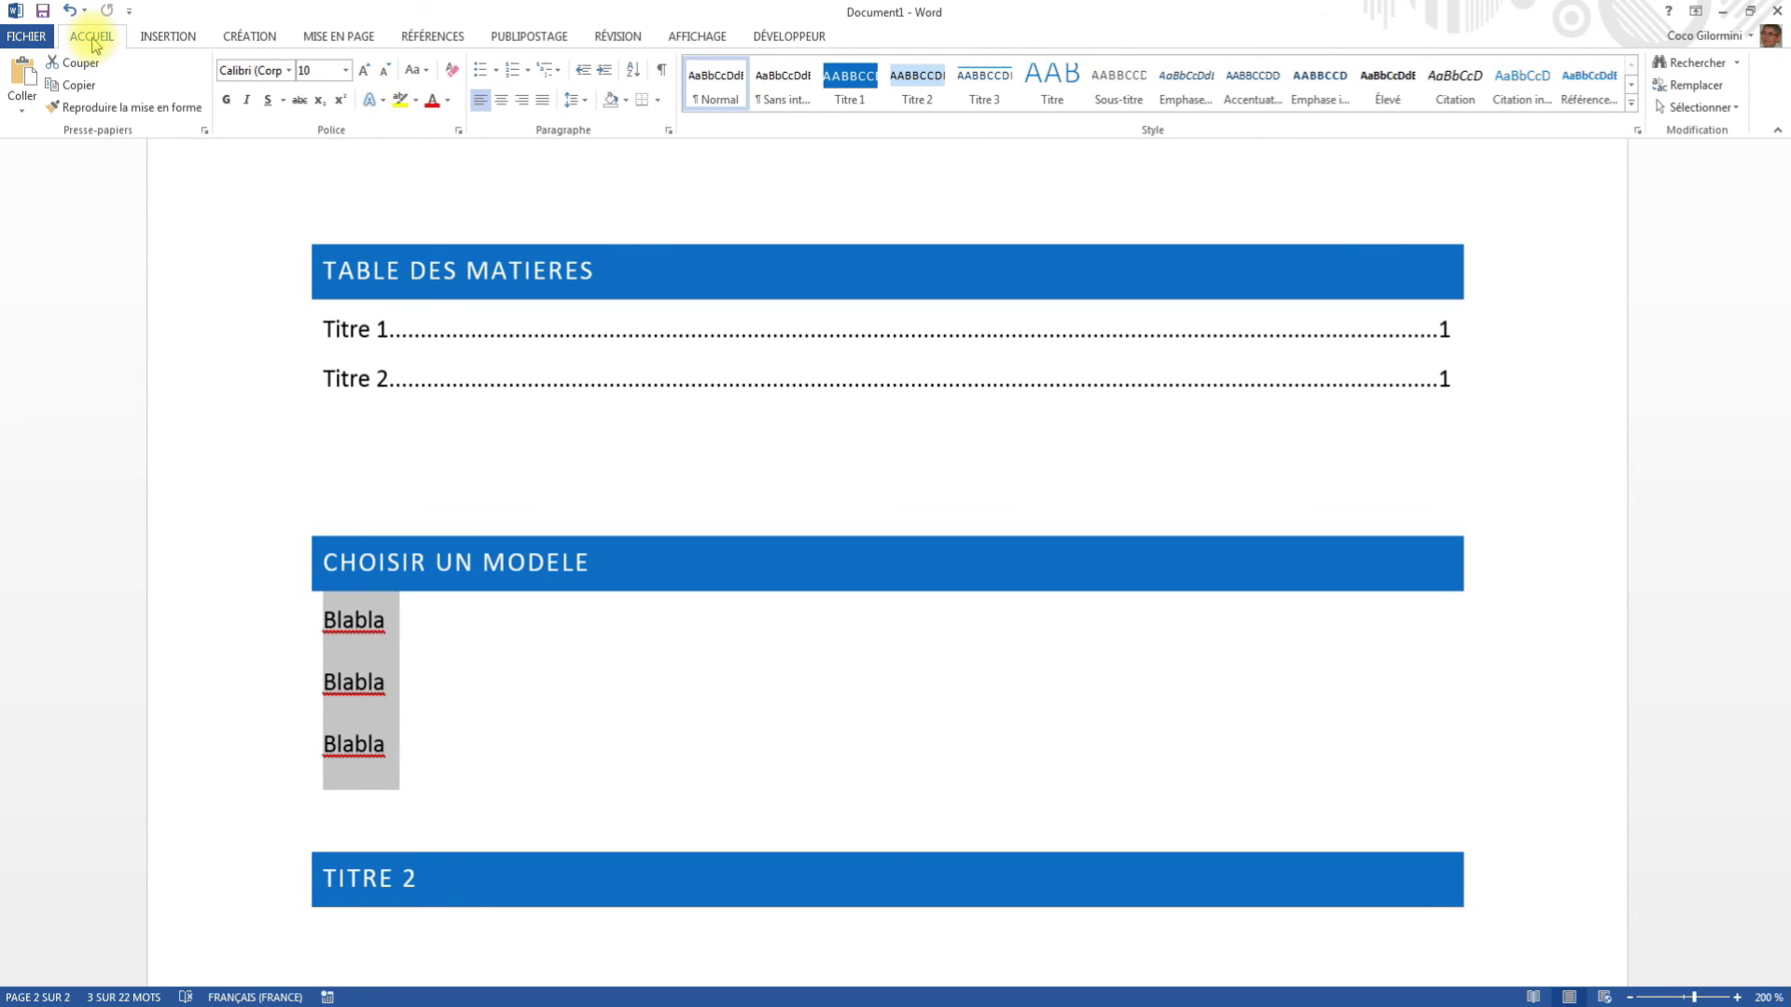
click(290, 72)
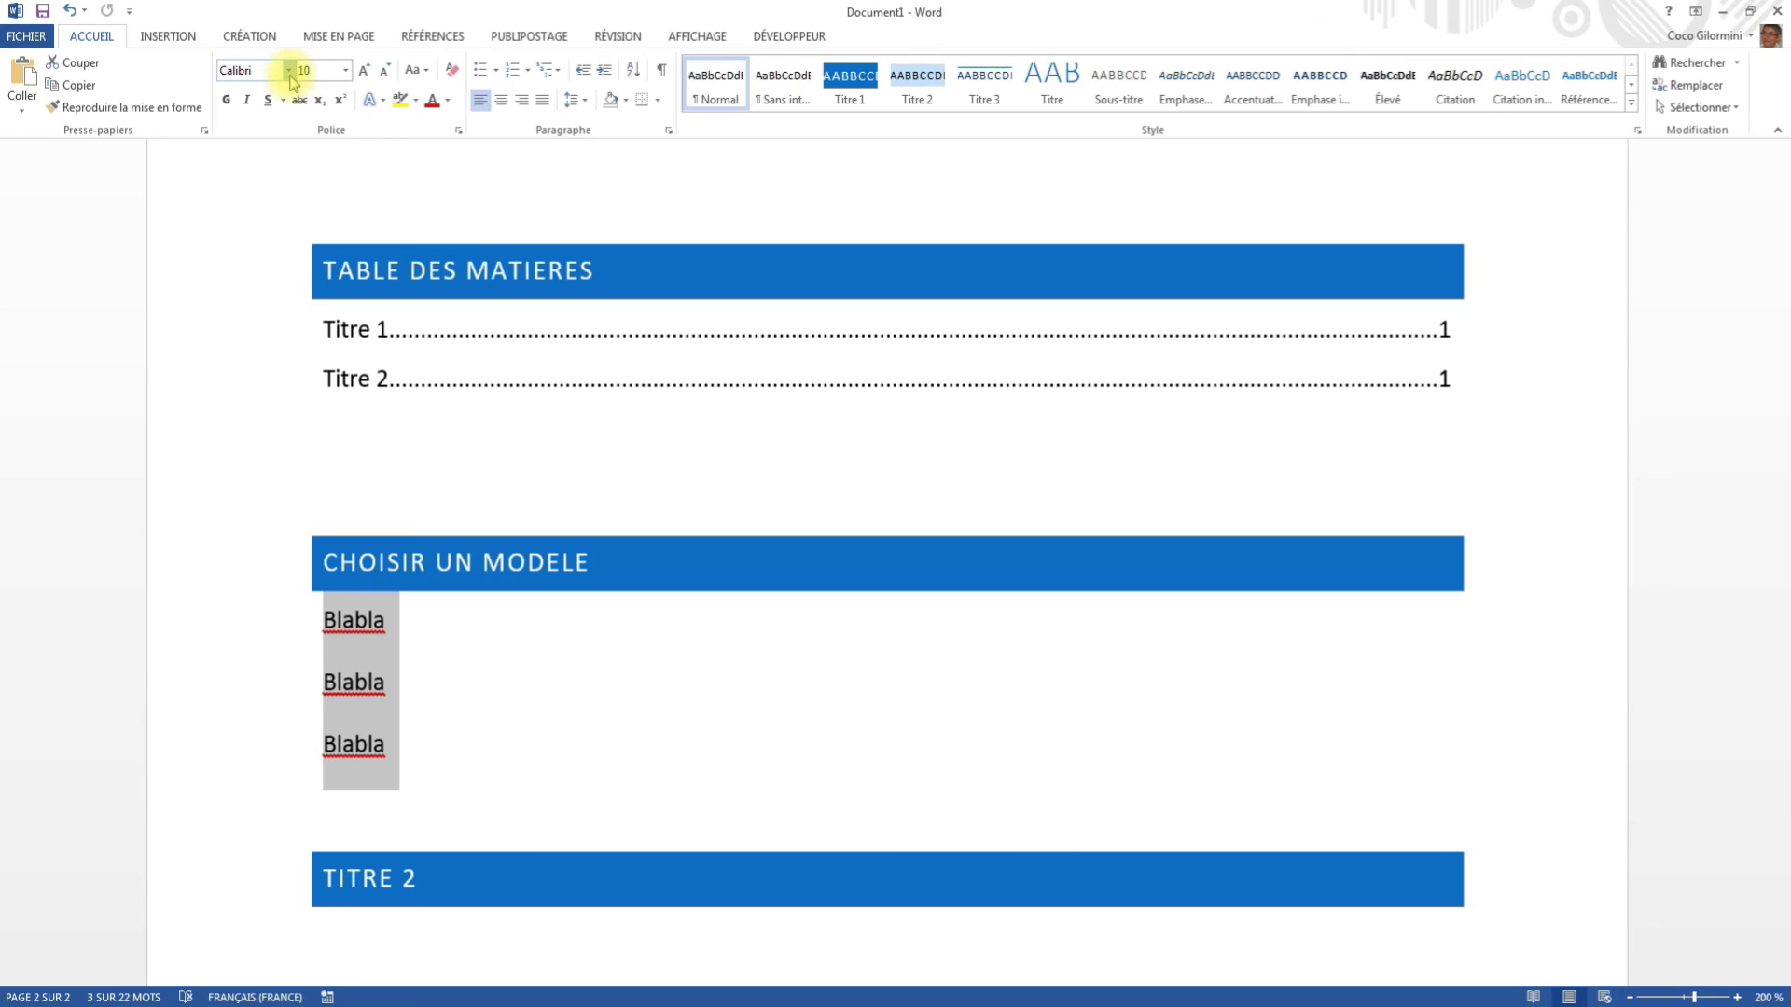
click(290, 74)
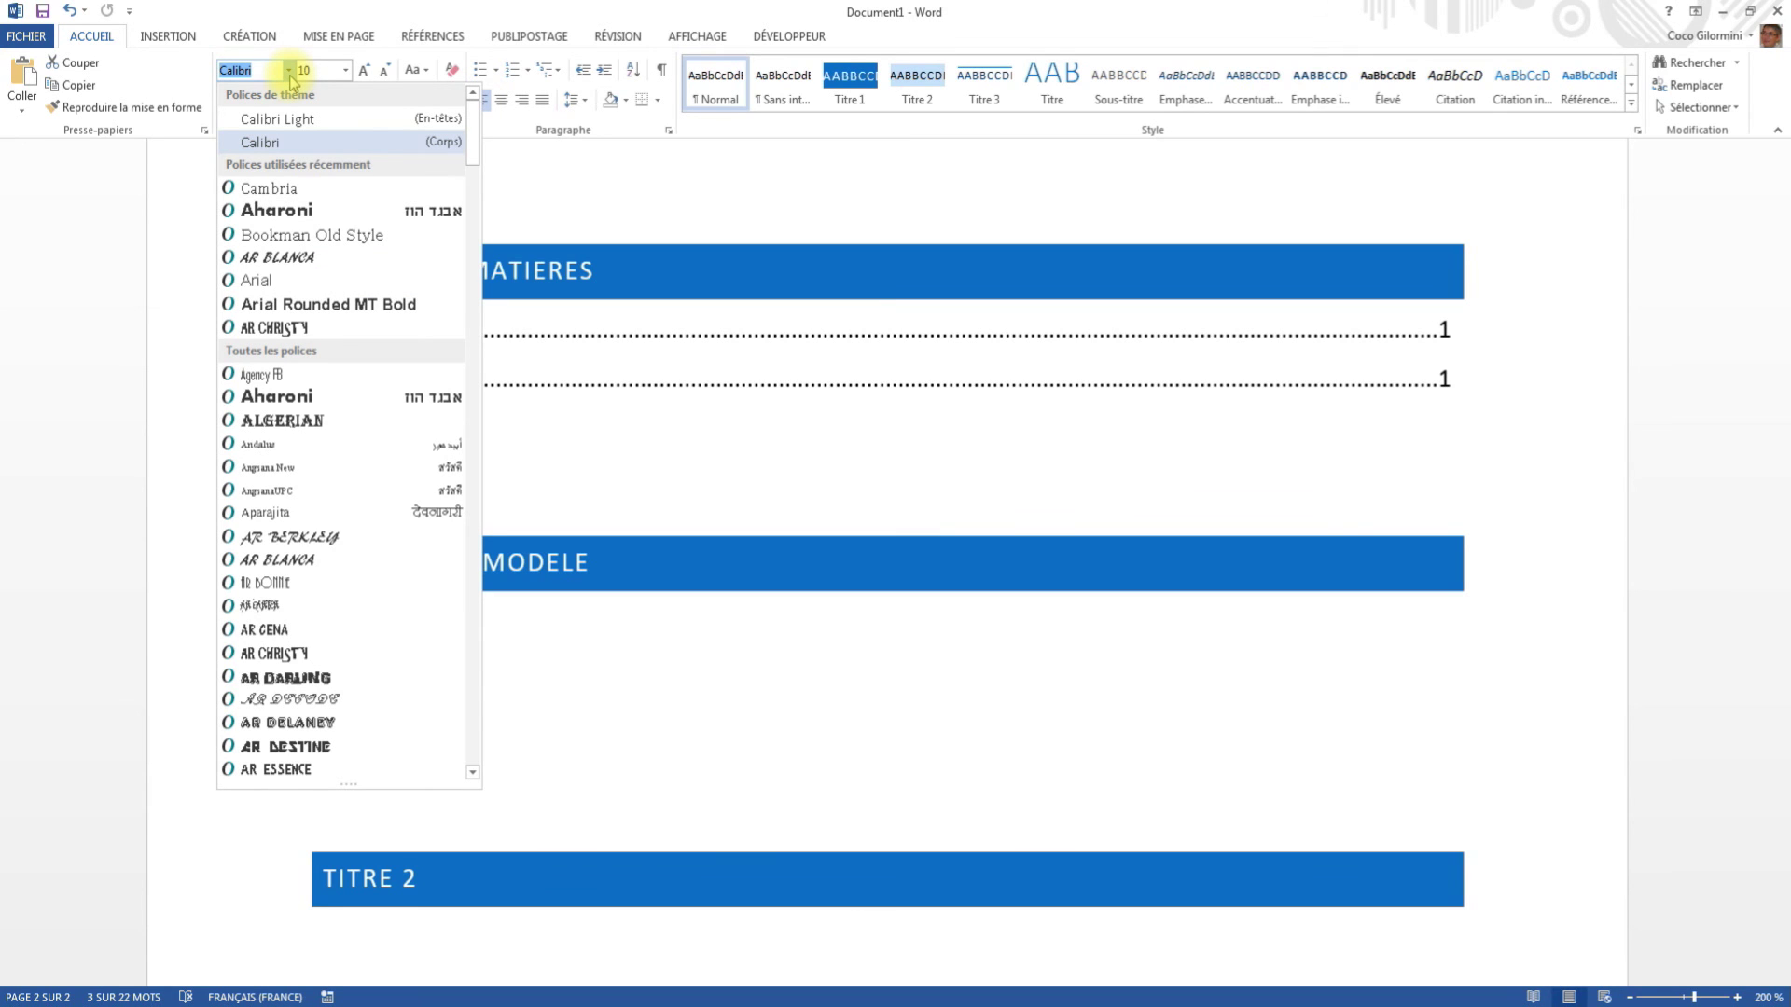
click(257, 280)
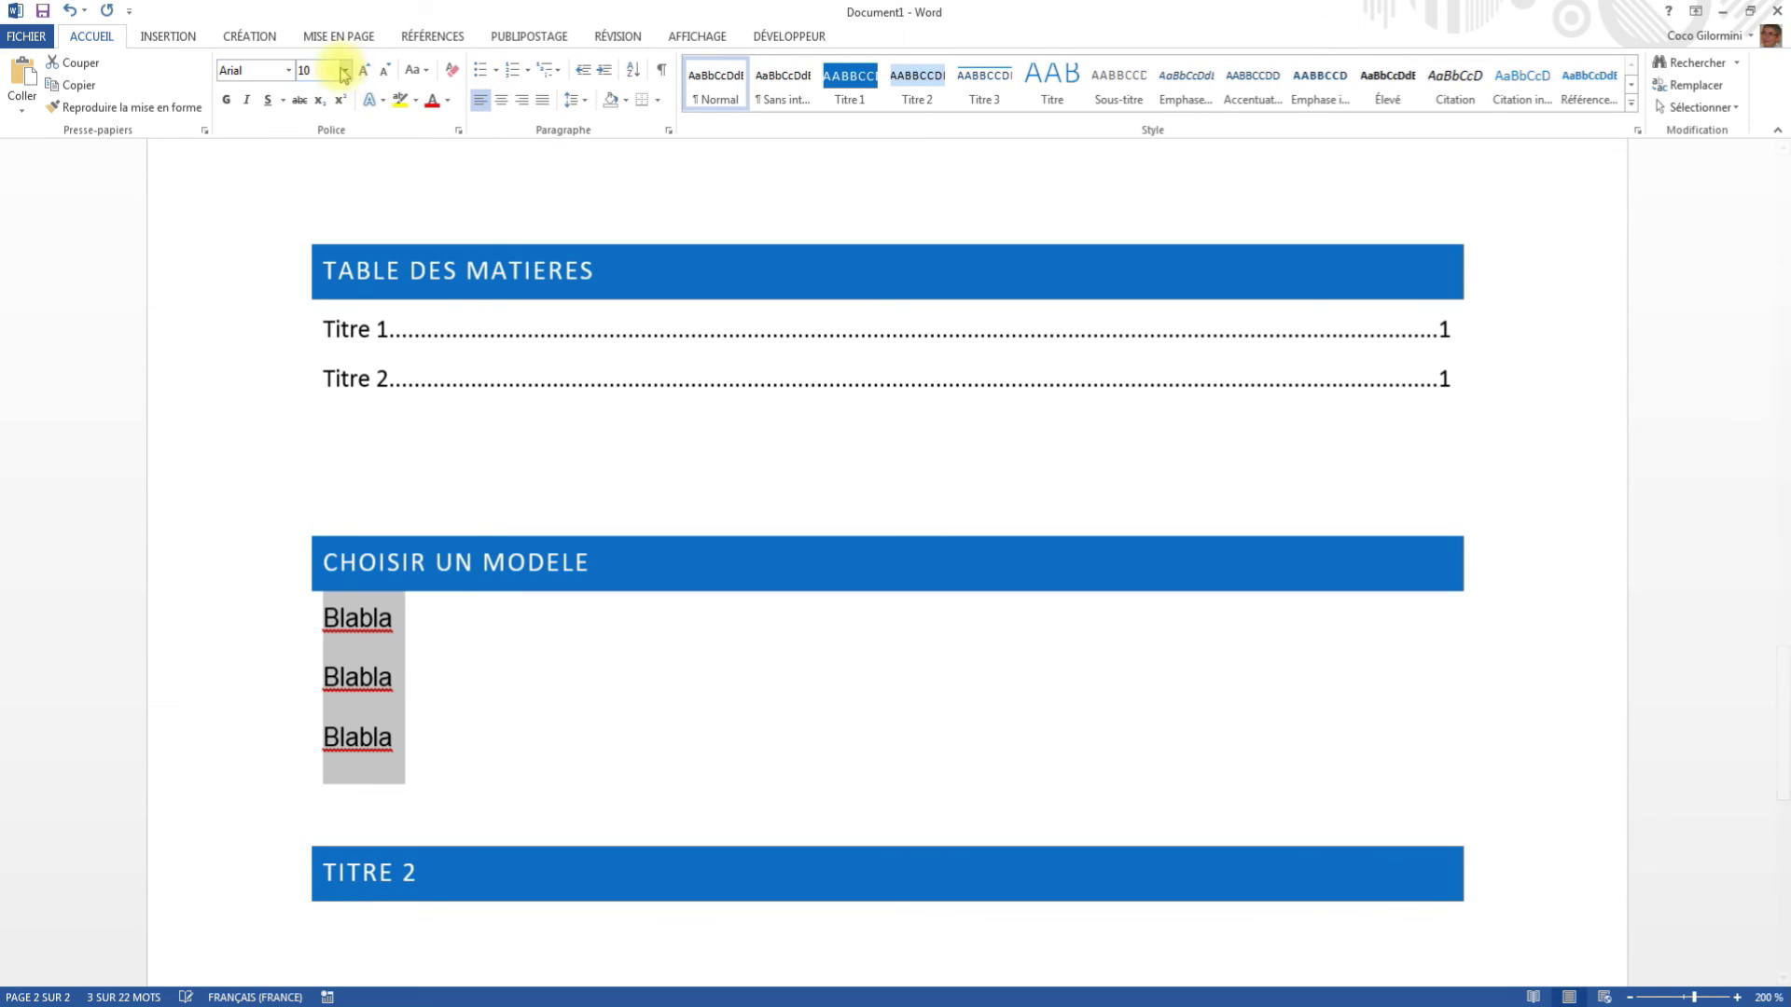
click(326, 194)
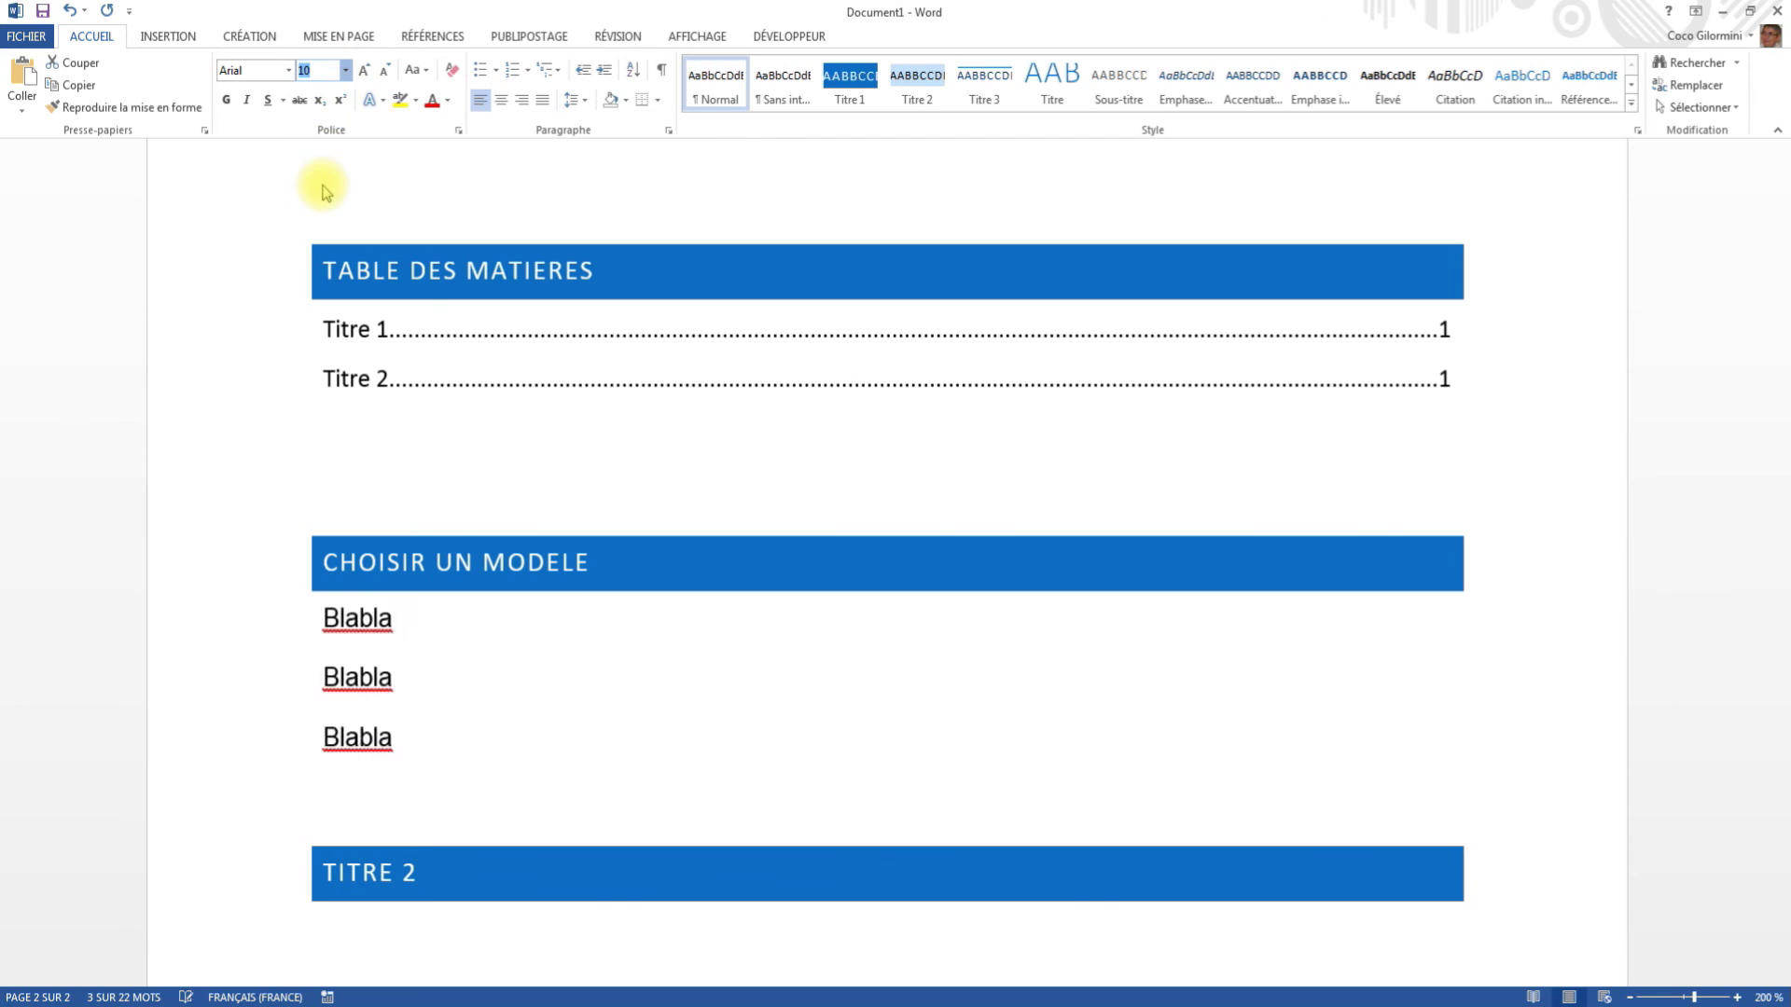
text(14)
key(Return)
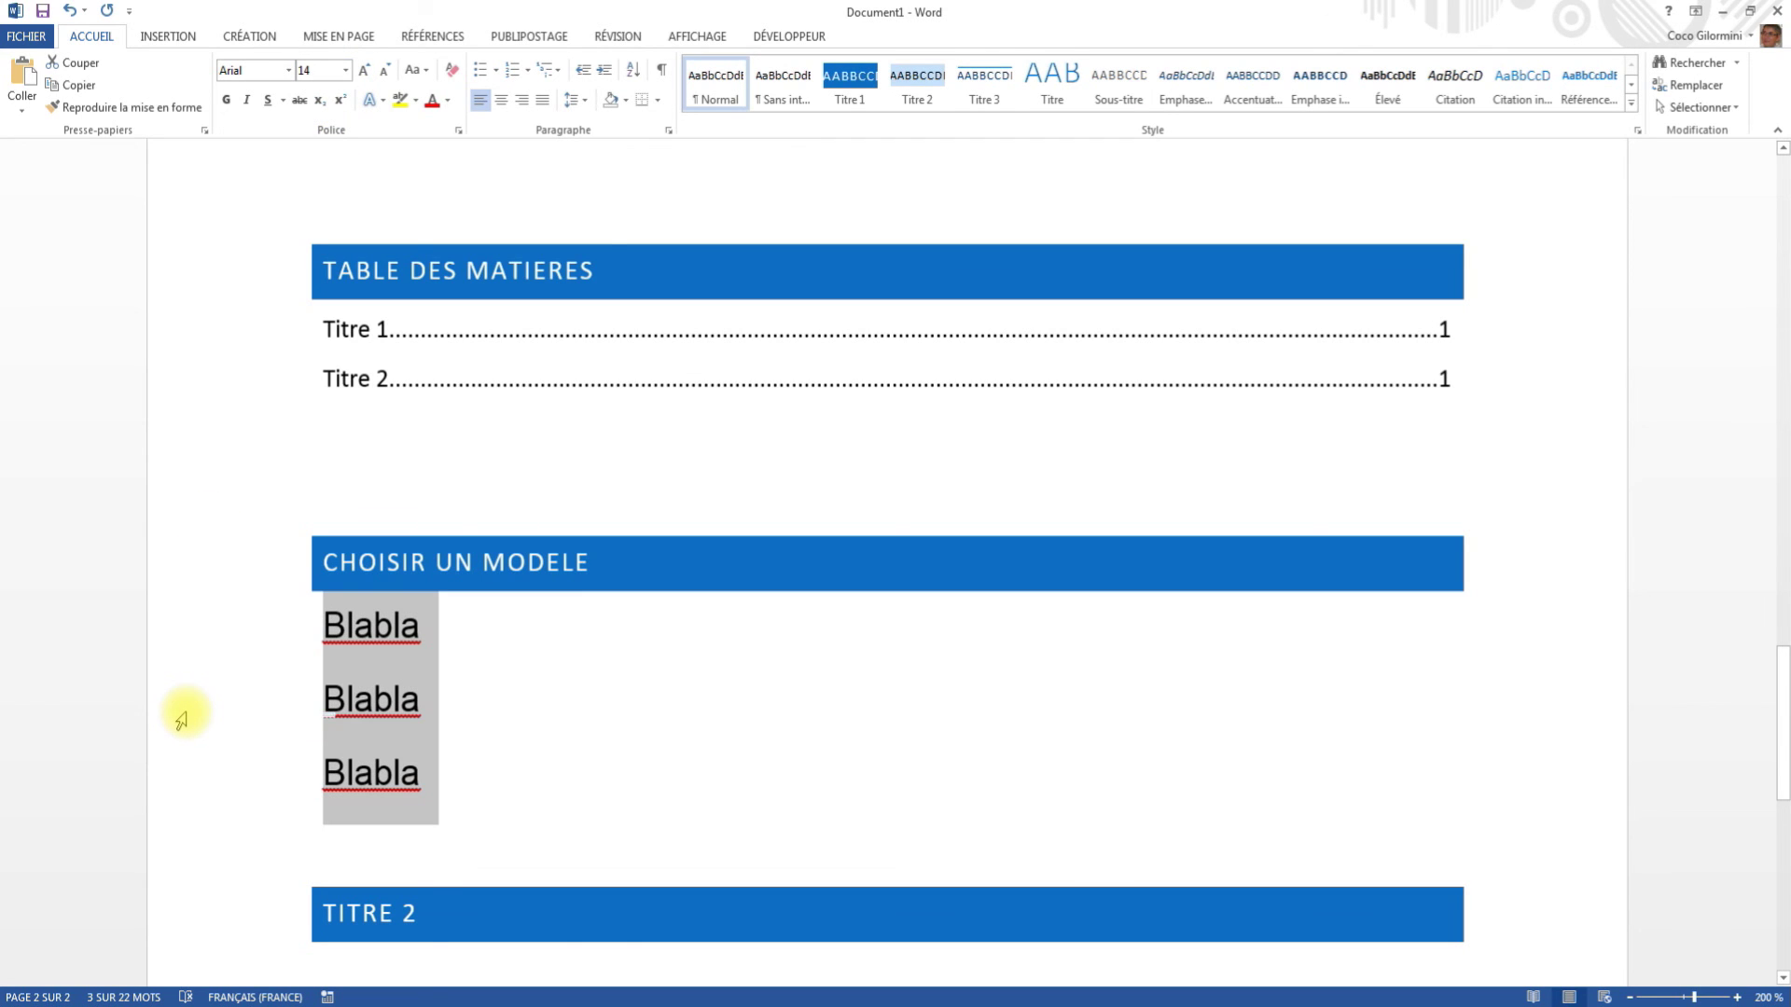
Select the entire document and change all its text to Arial.
triple_click(181, 718)
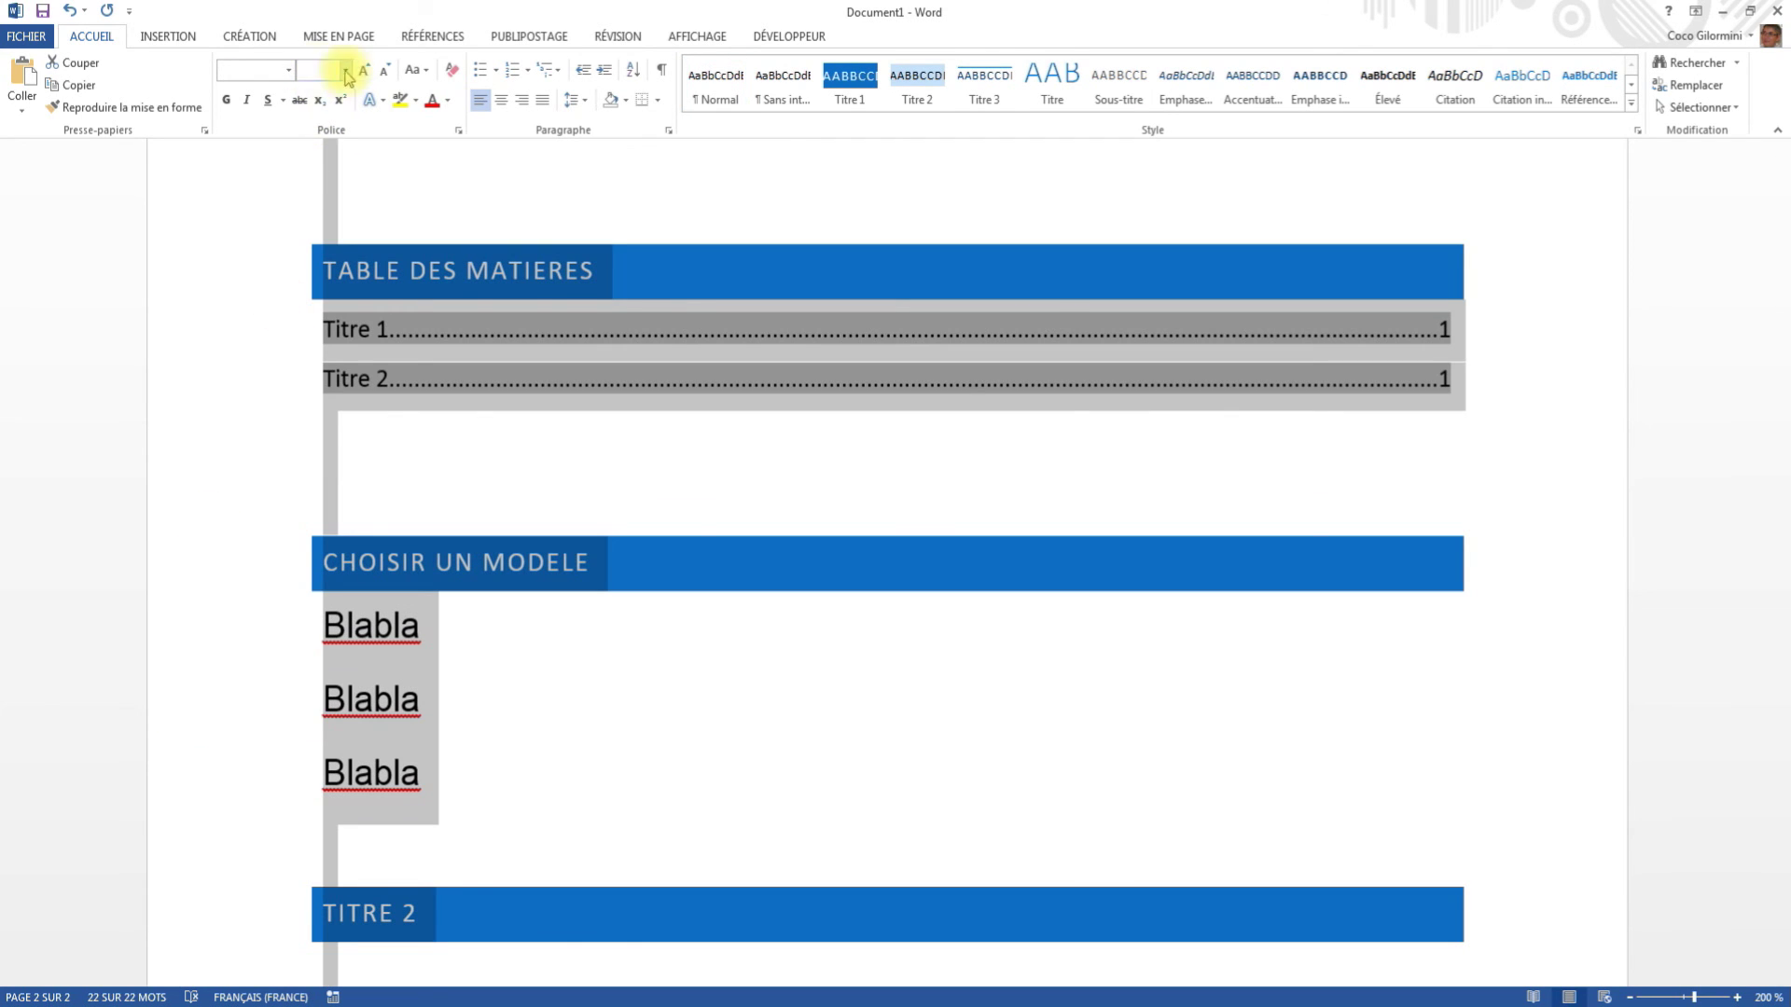
click(280, 70)
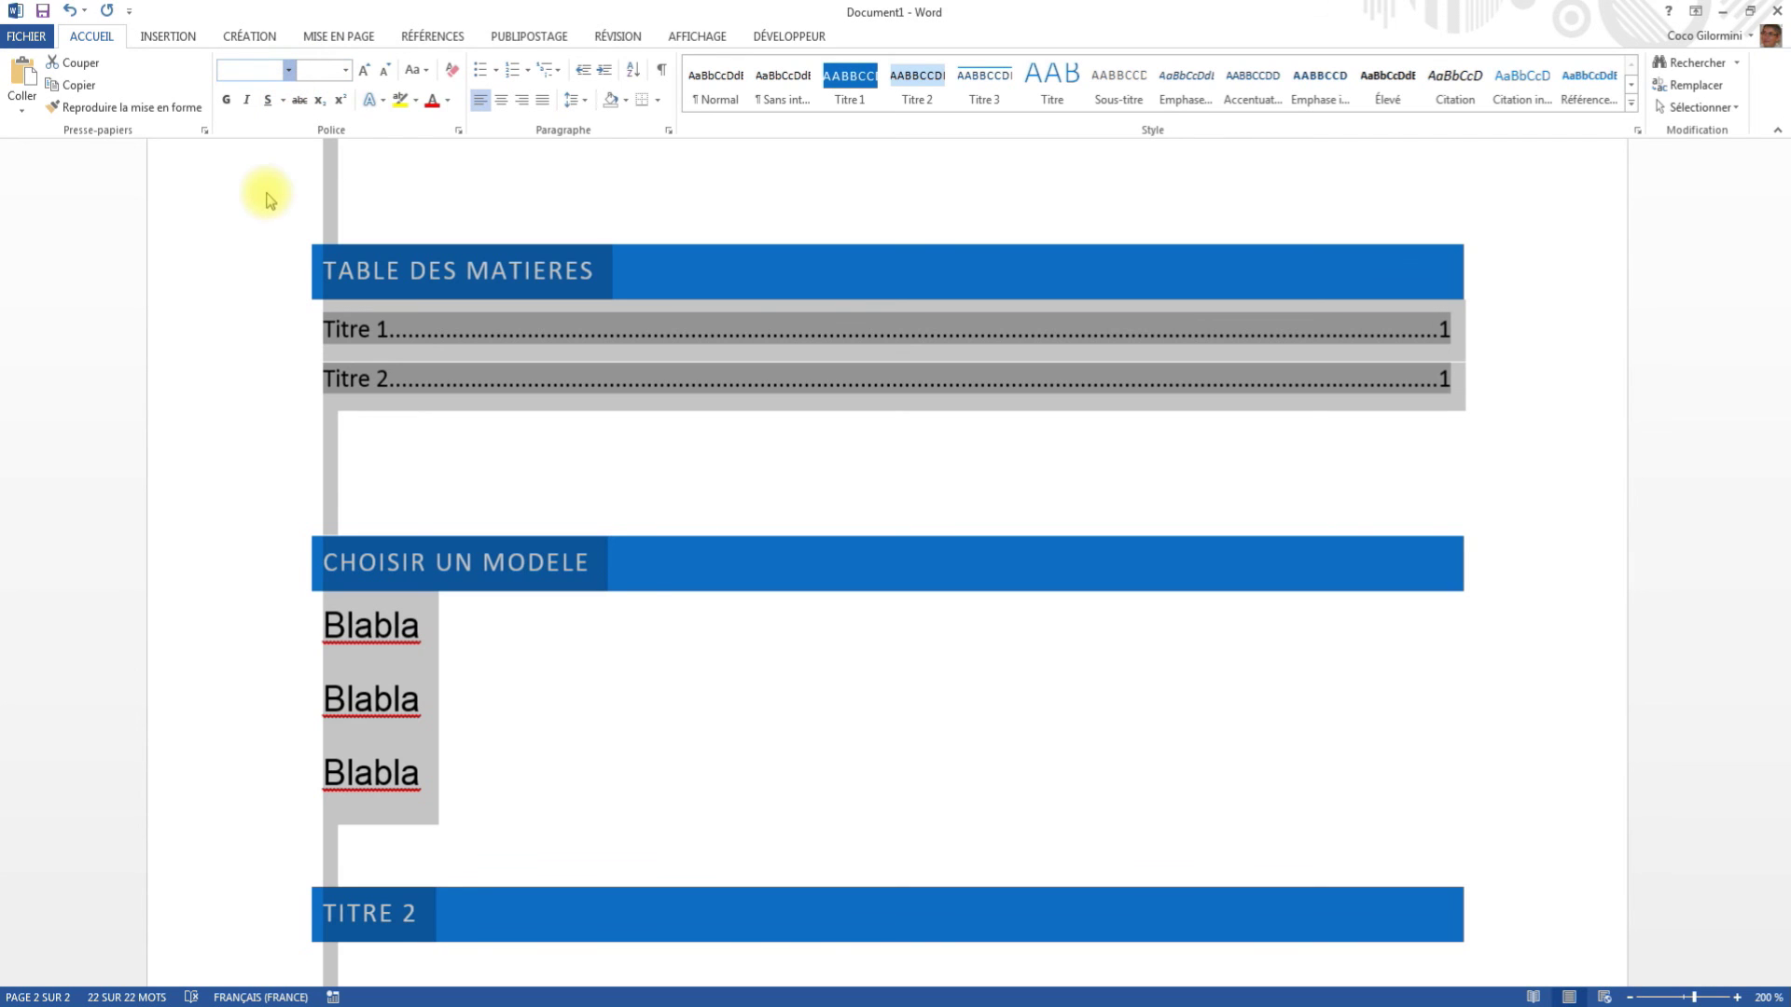
text(Arial)
key(Return)
click(321, 70)
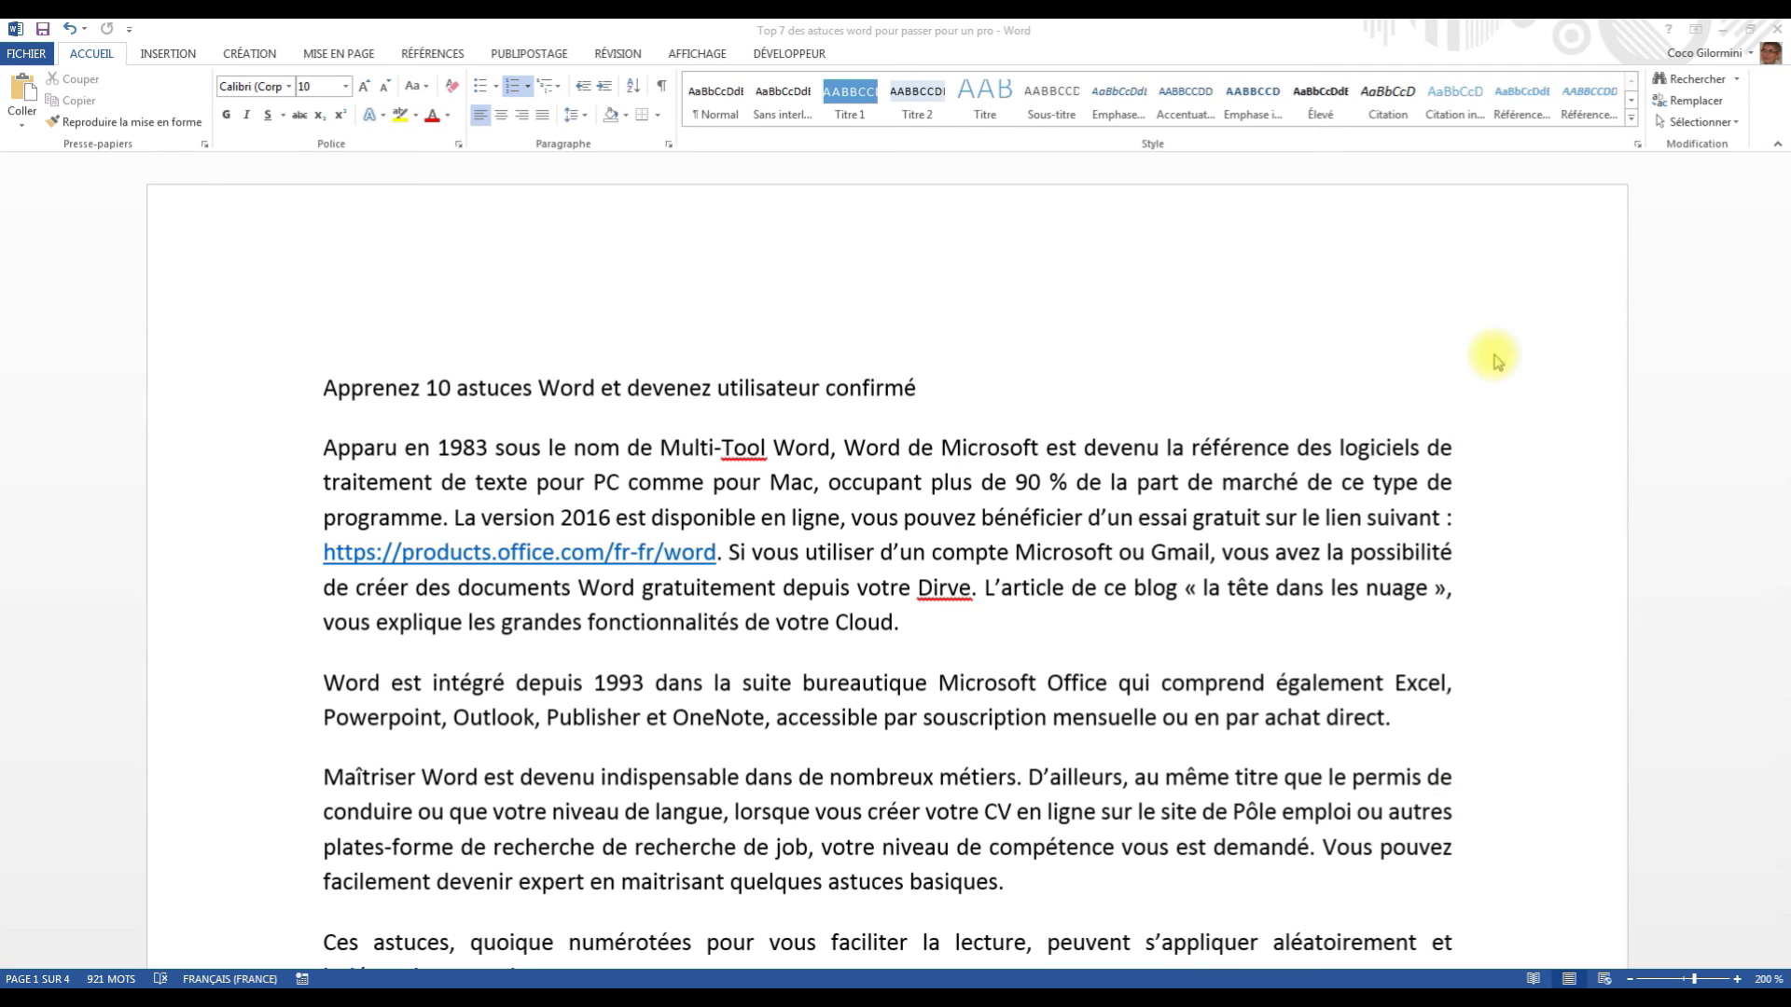
Select all of the 'Top 7 des astuces word' article text and justify it.
drag(1782, 233, 1782, 300)
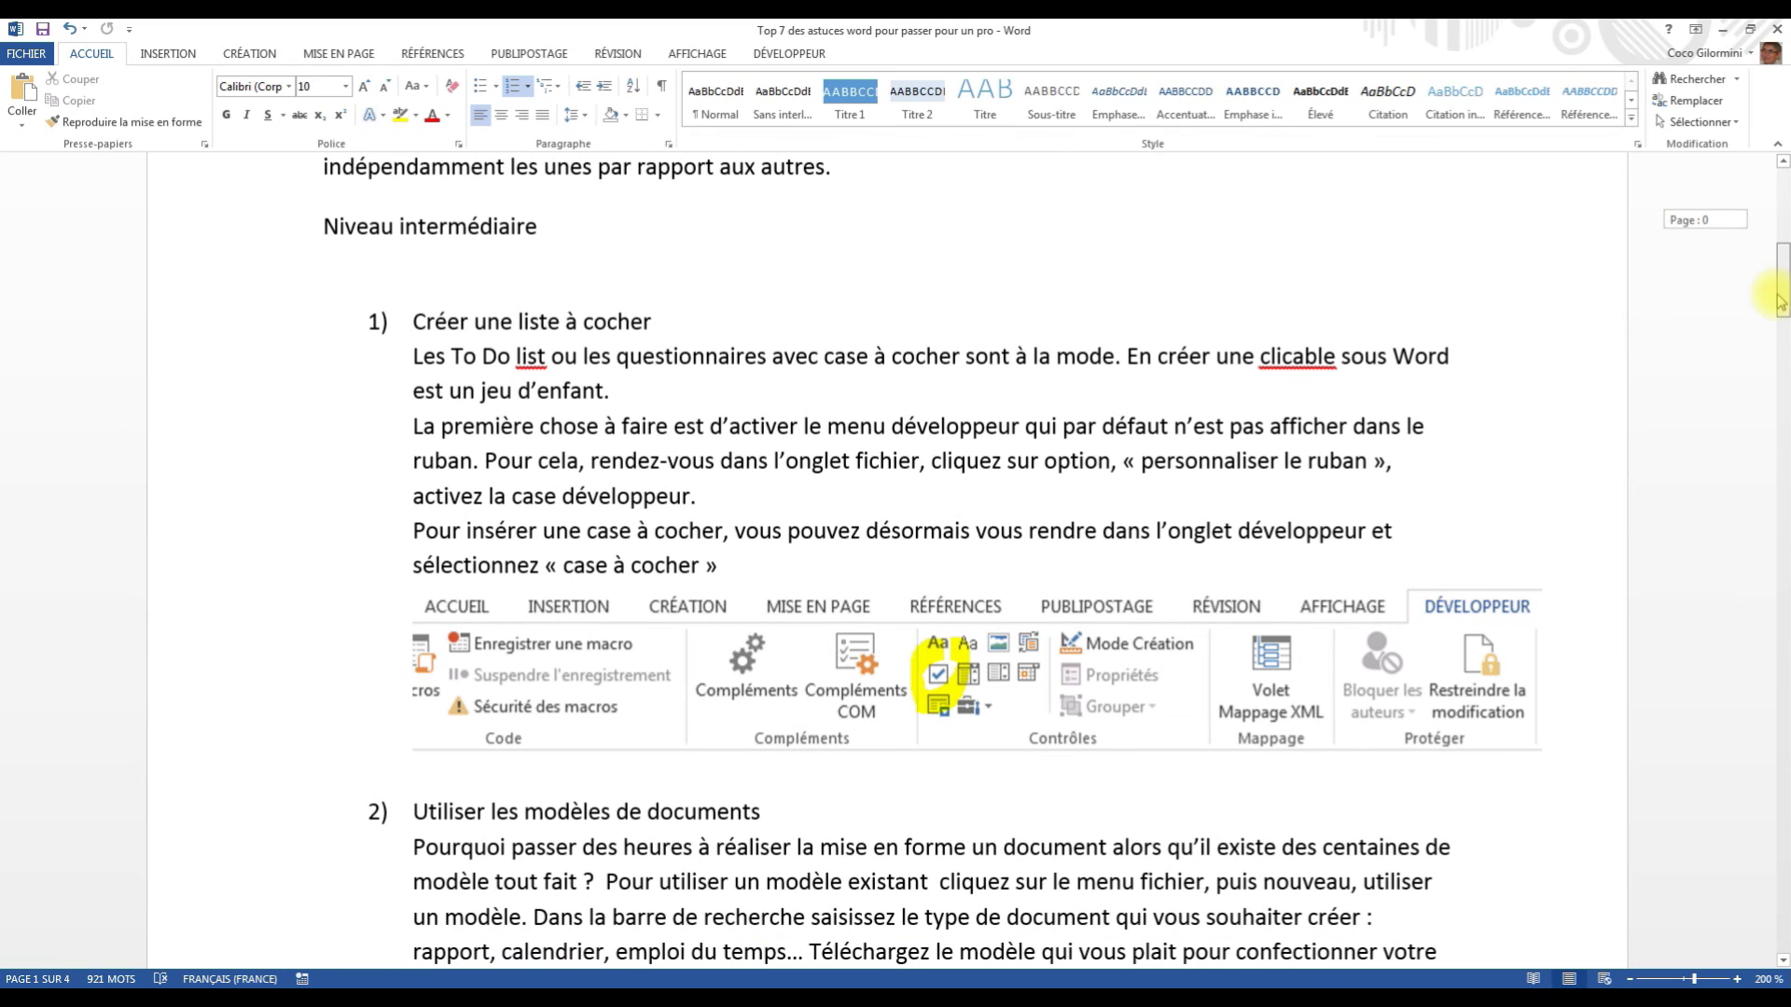
triple_click(230, 550)
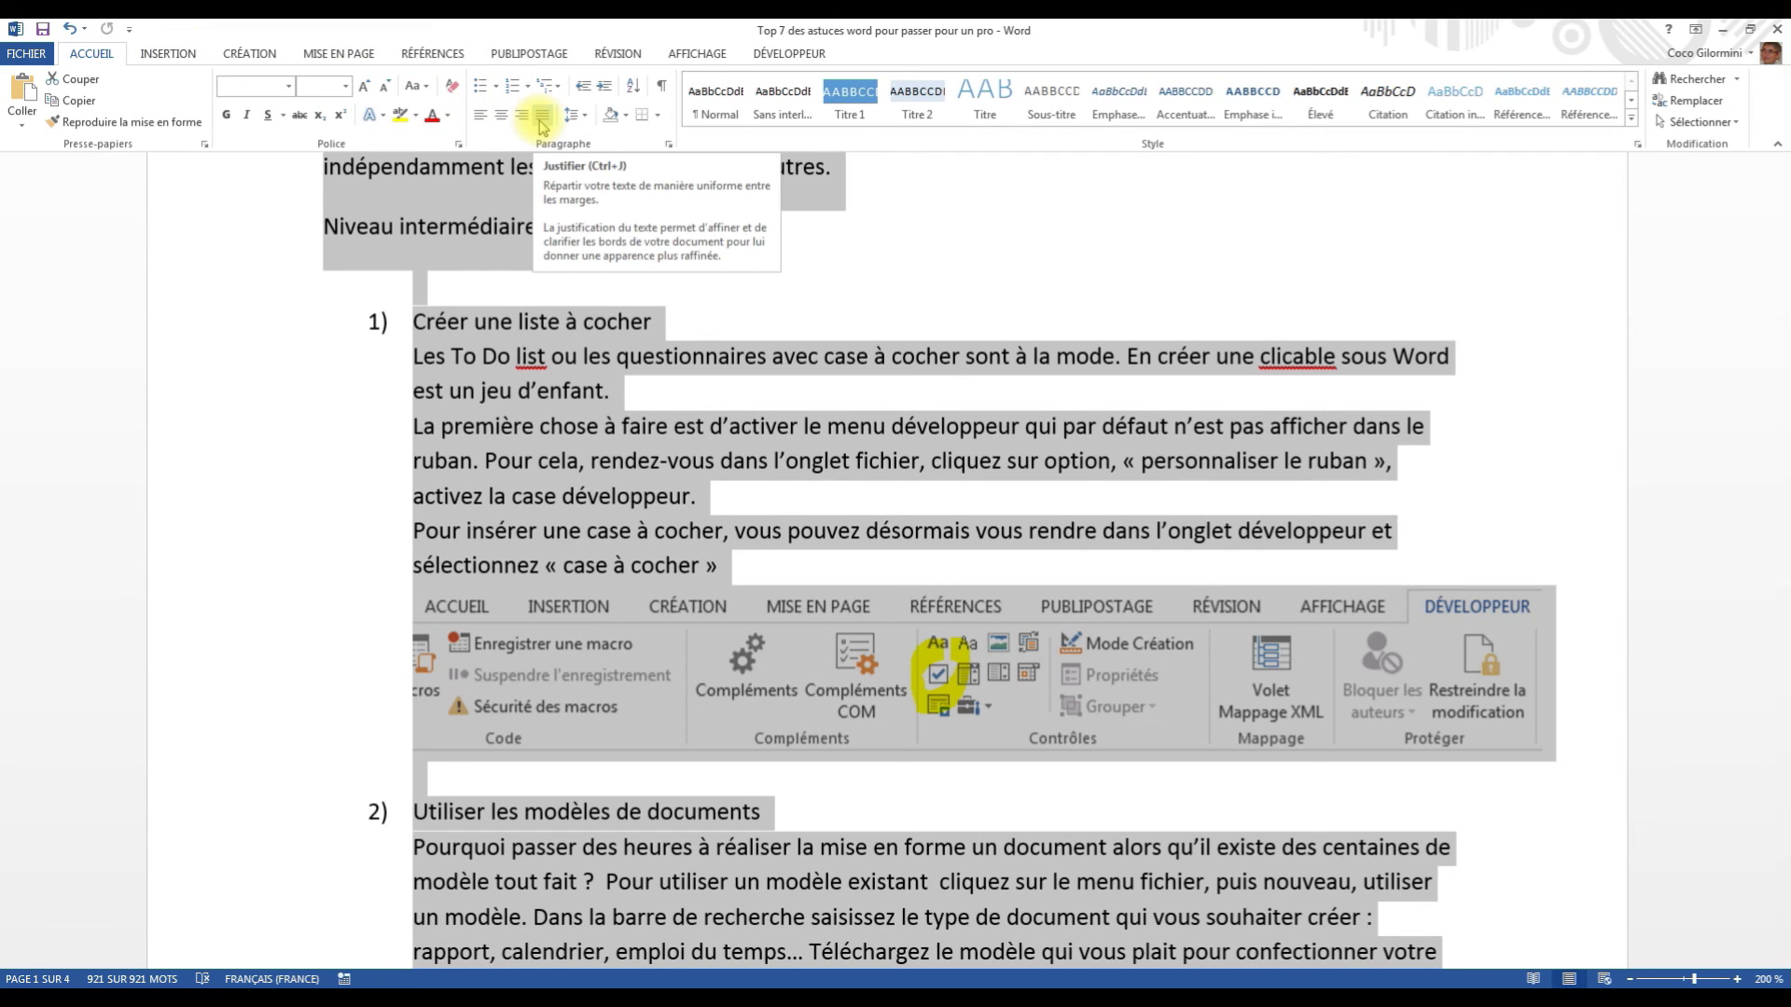
click(542, 128)
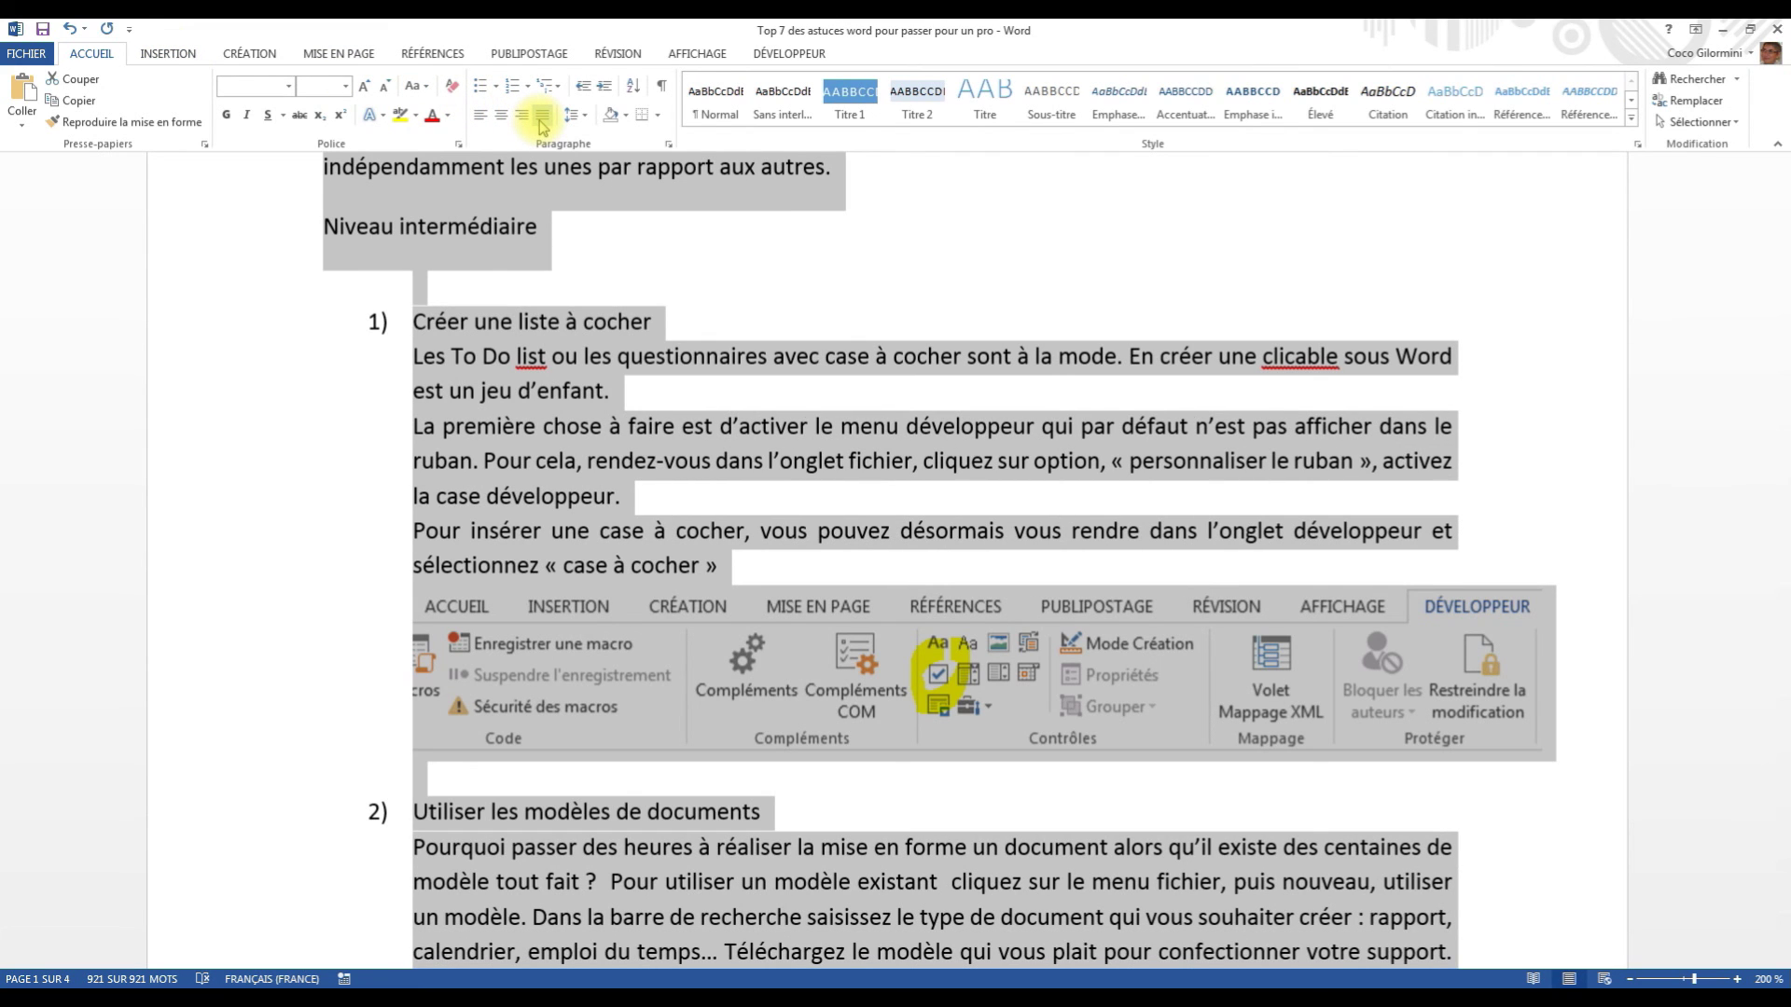
click(342, 454)
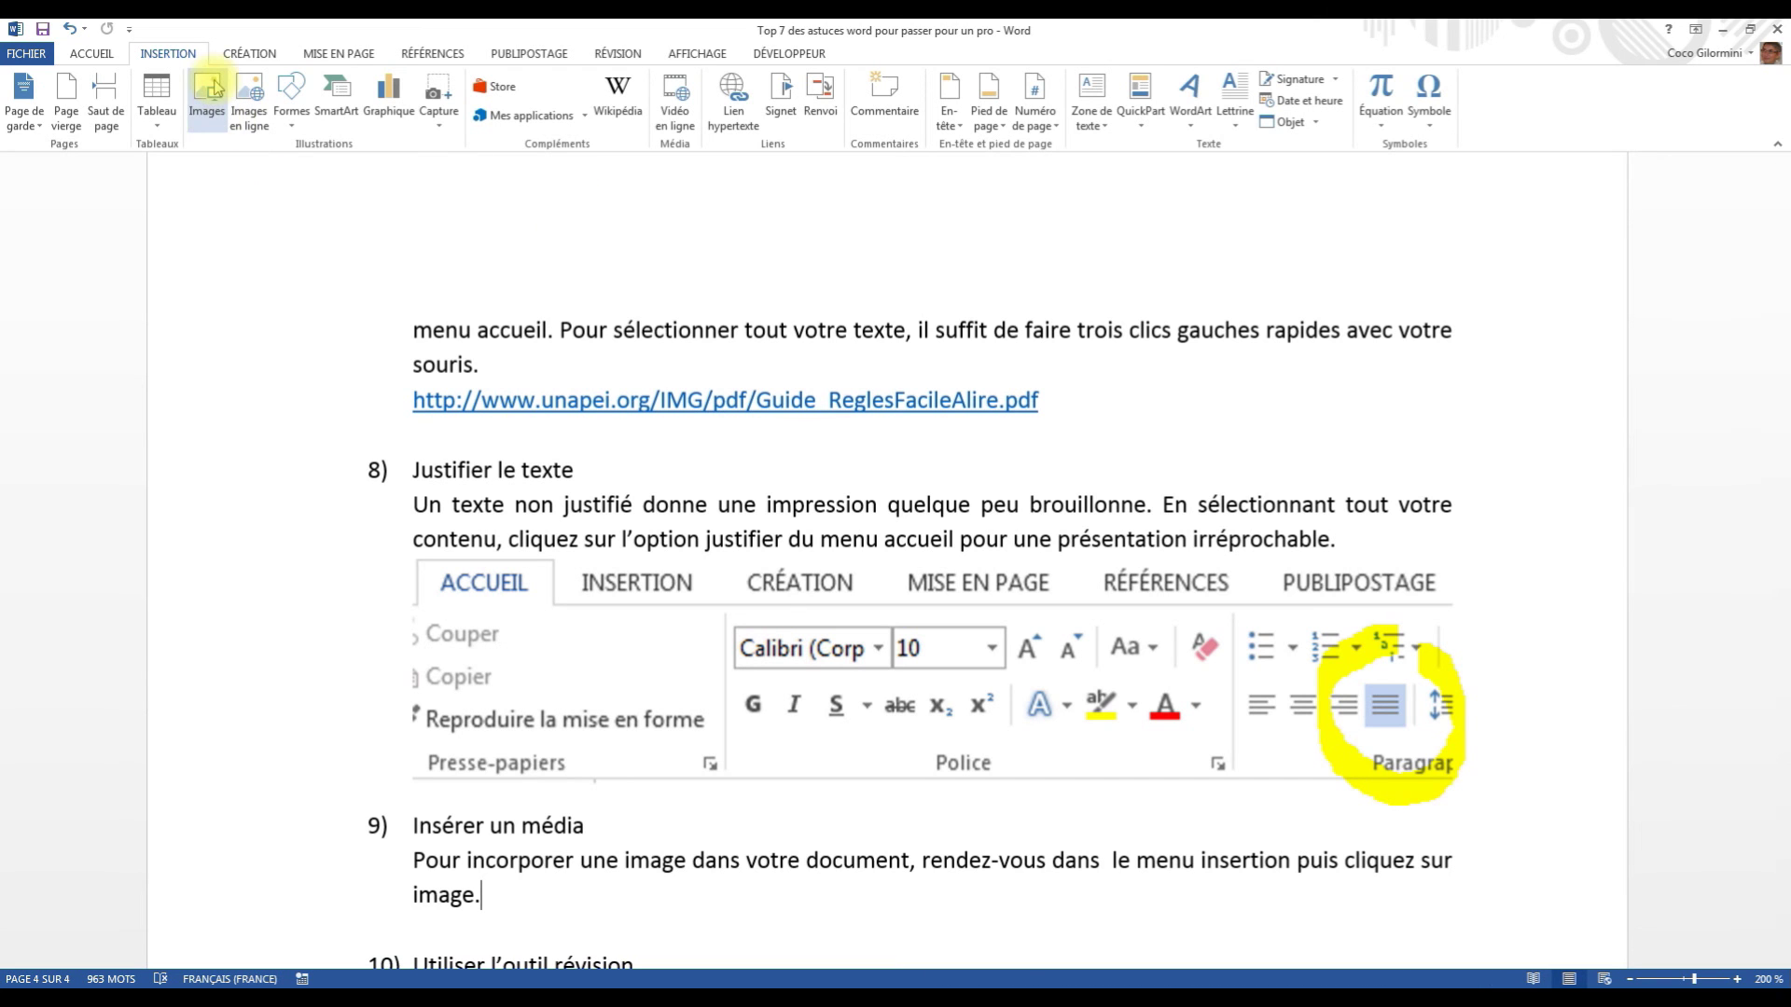
Insert the asterisk-29274_1280 picture from the royalty-free images folder into the article.
click(213, 88)
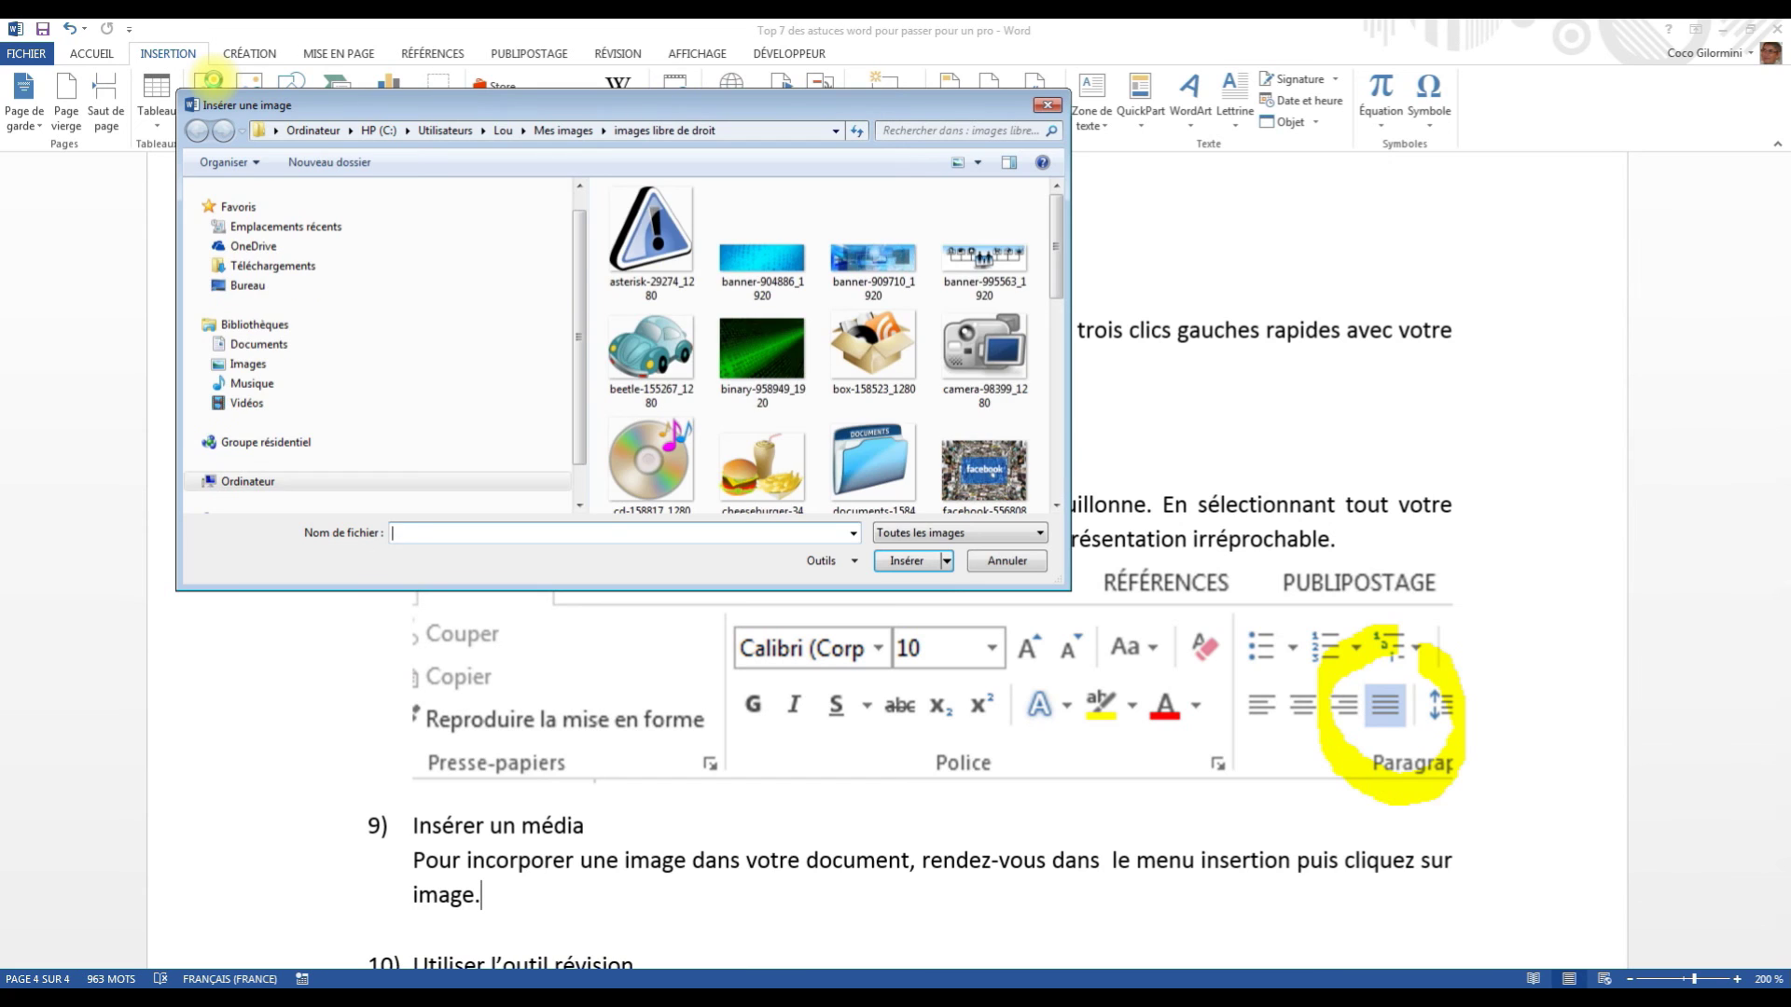
click(651, 238)
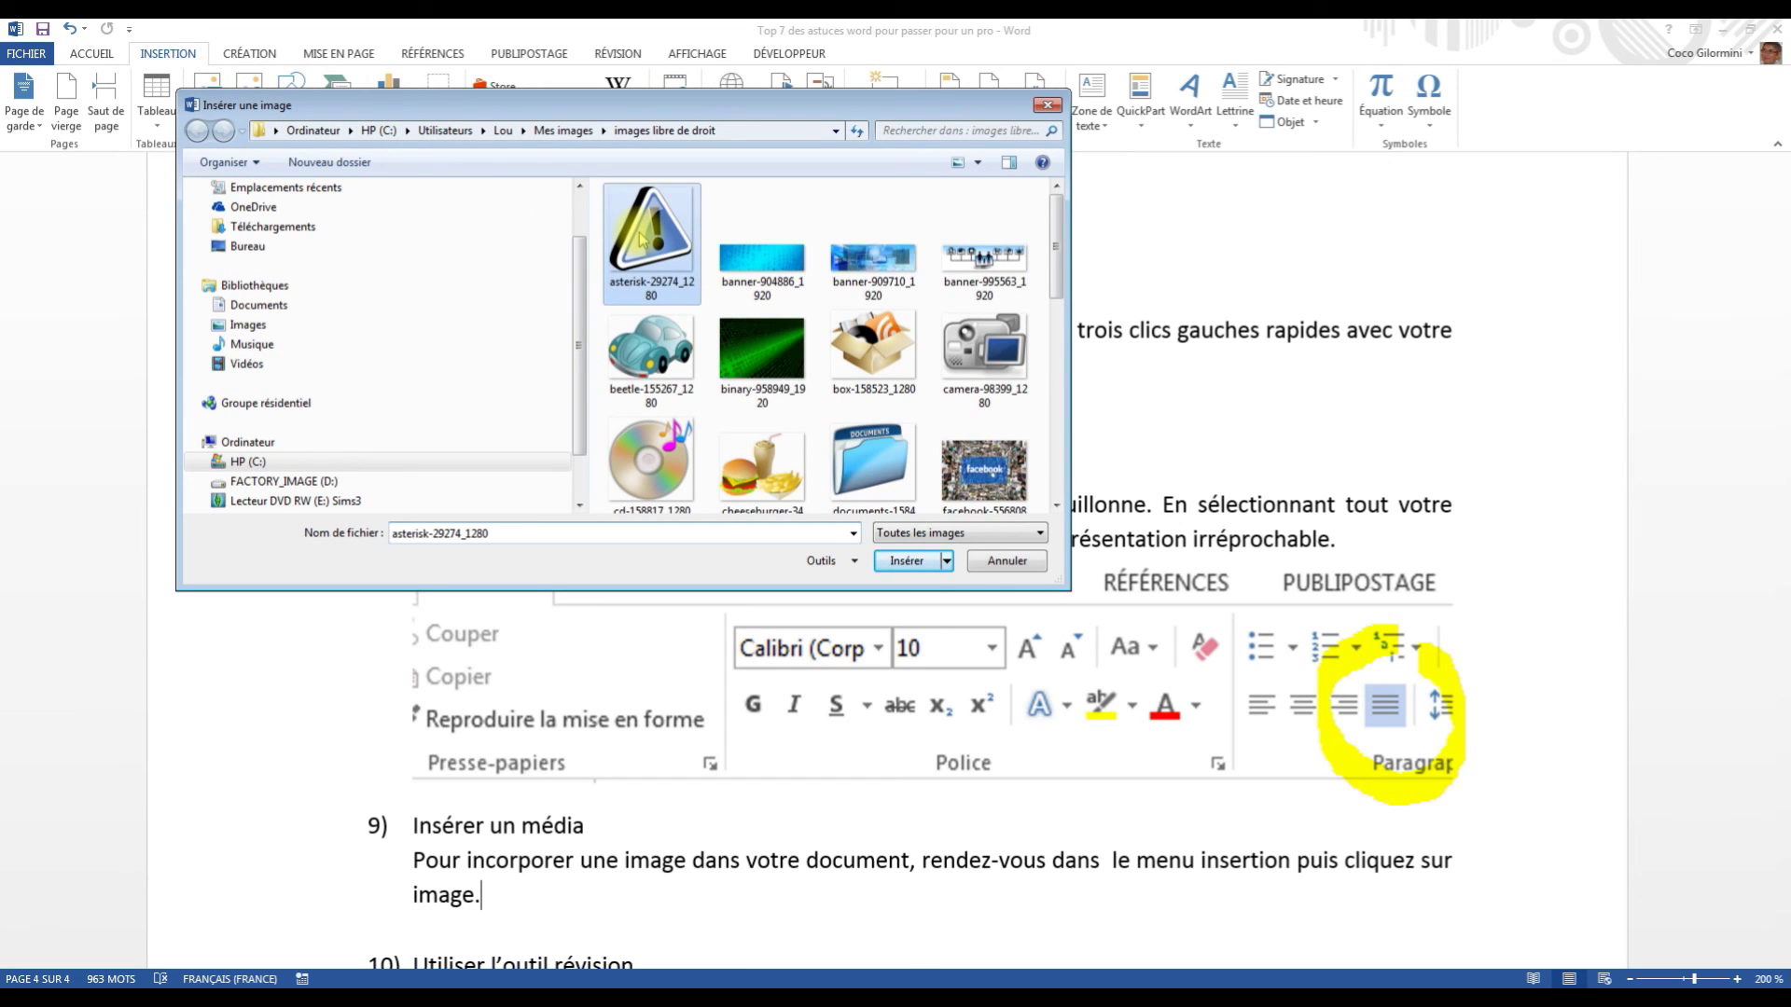
click(907, 562)
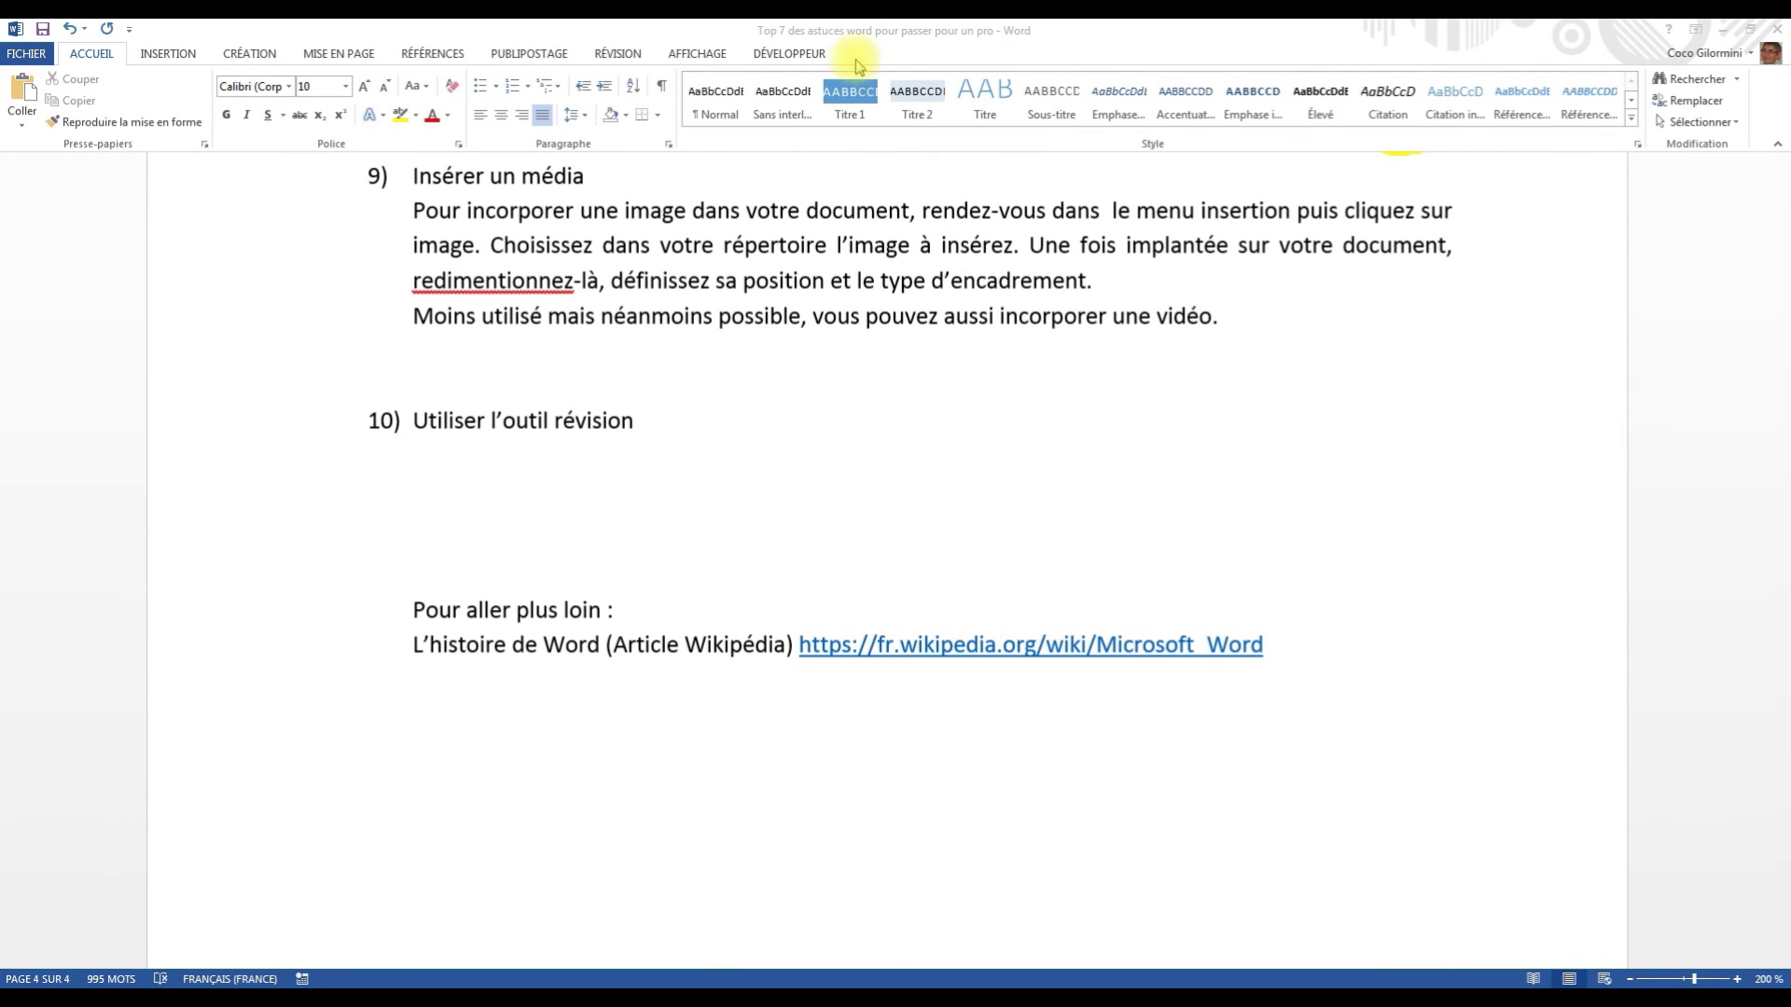
Search YouTube for educdunet, embed the second result below the media paragraph, and play it.
click(164, 51)
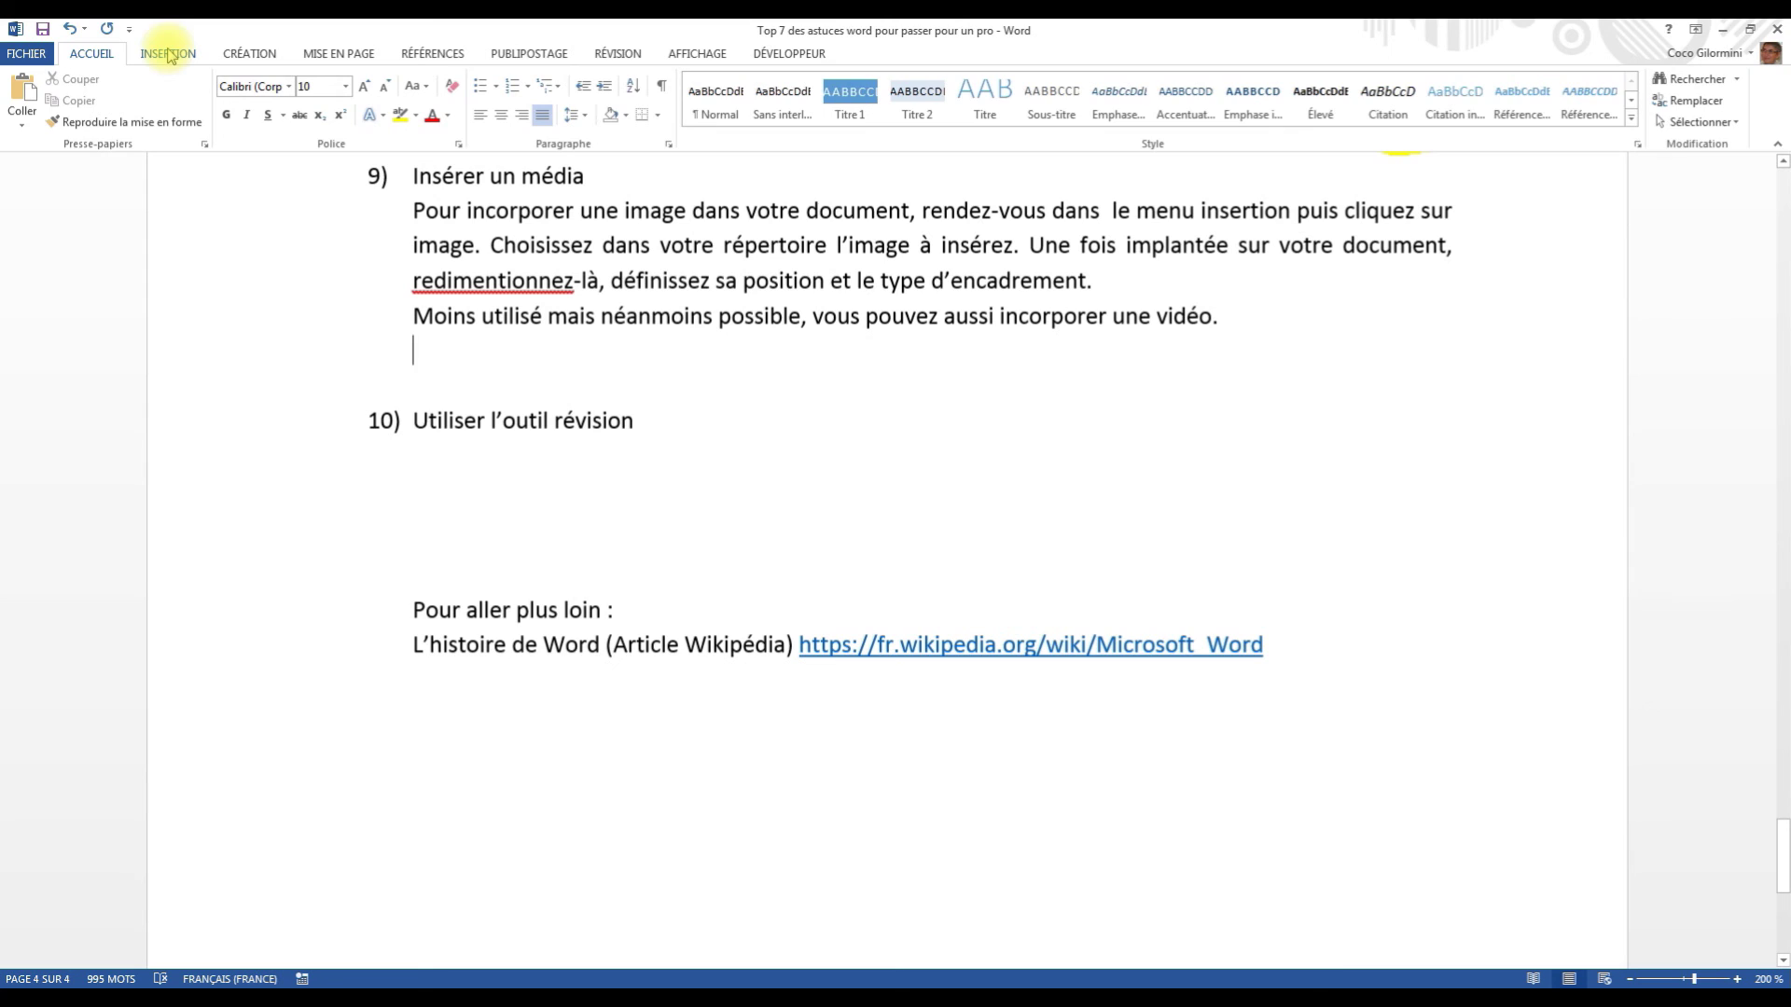
click(169, 54)
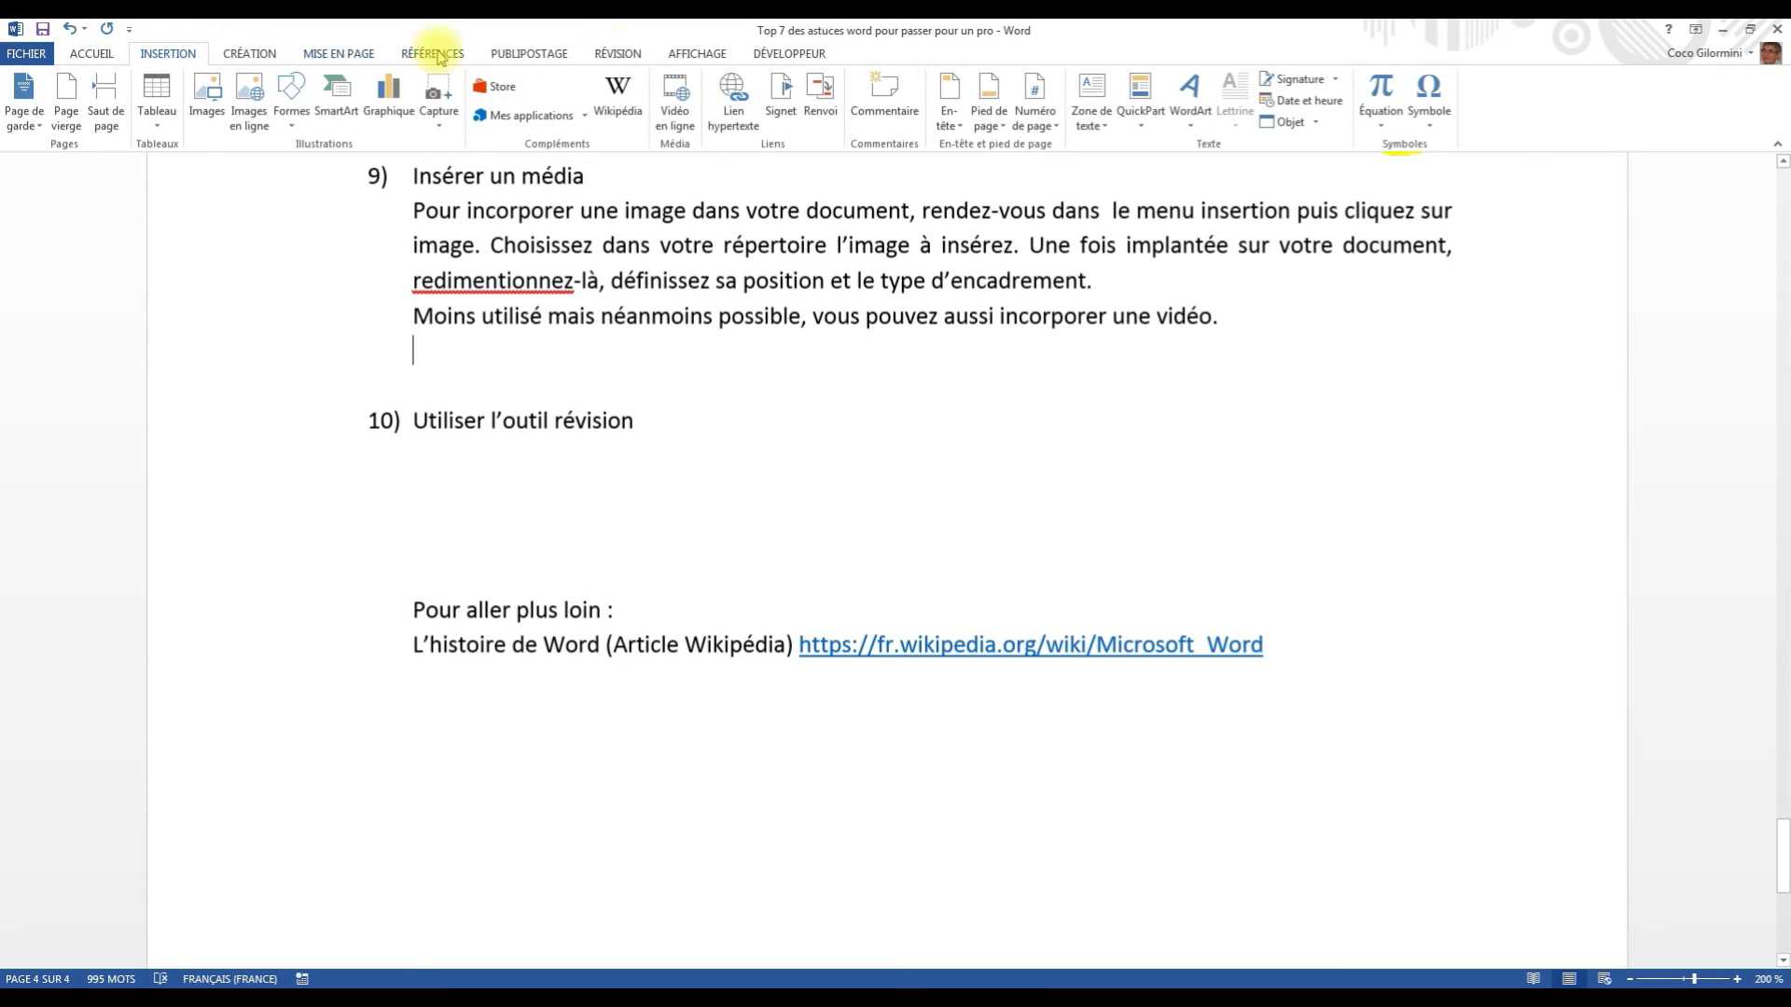
click(677, 100)
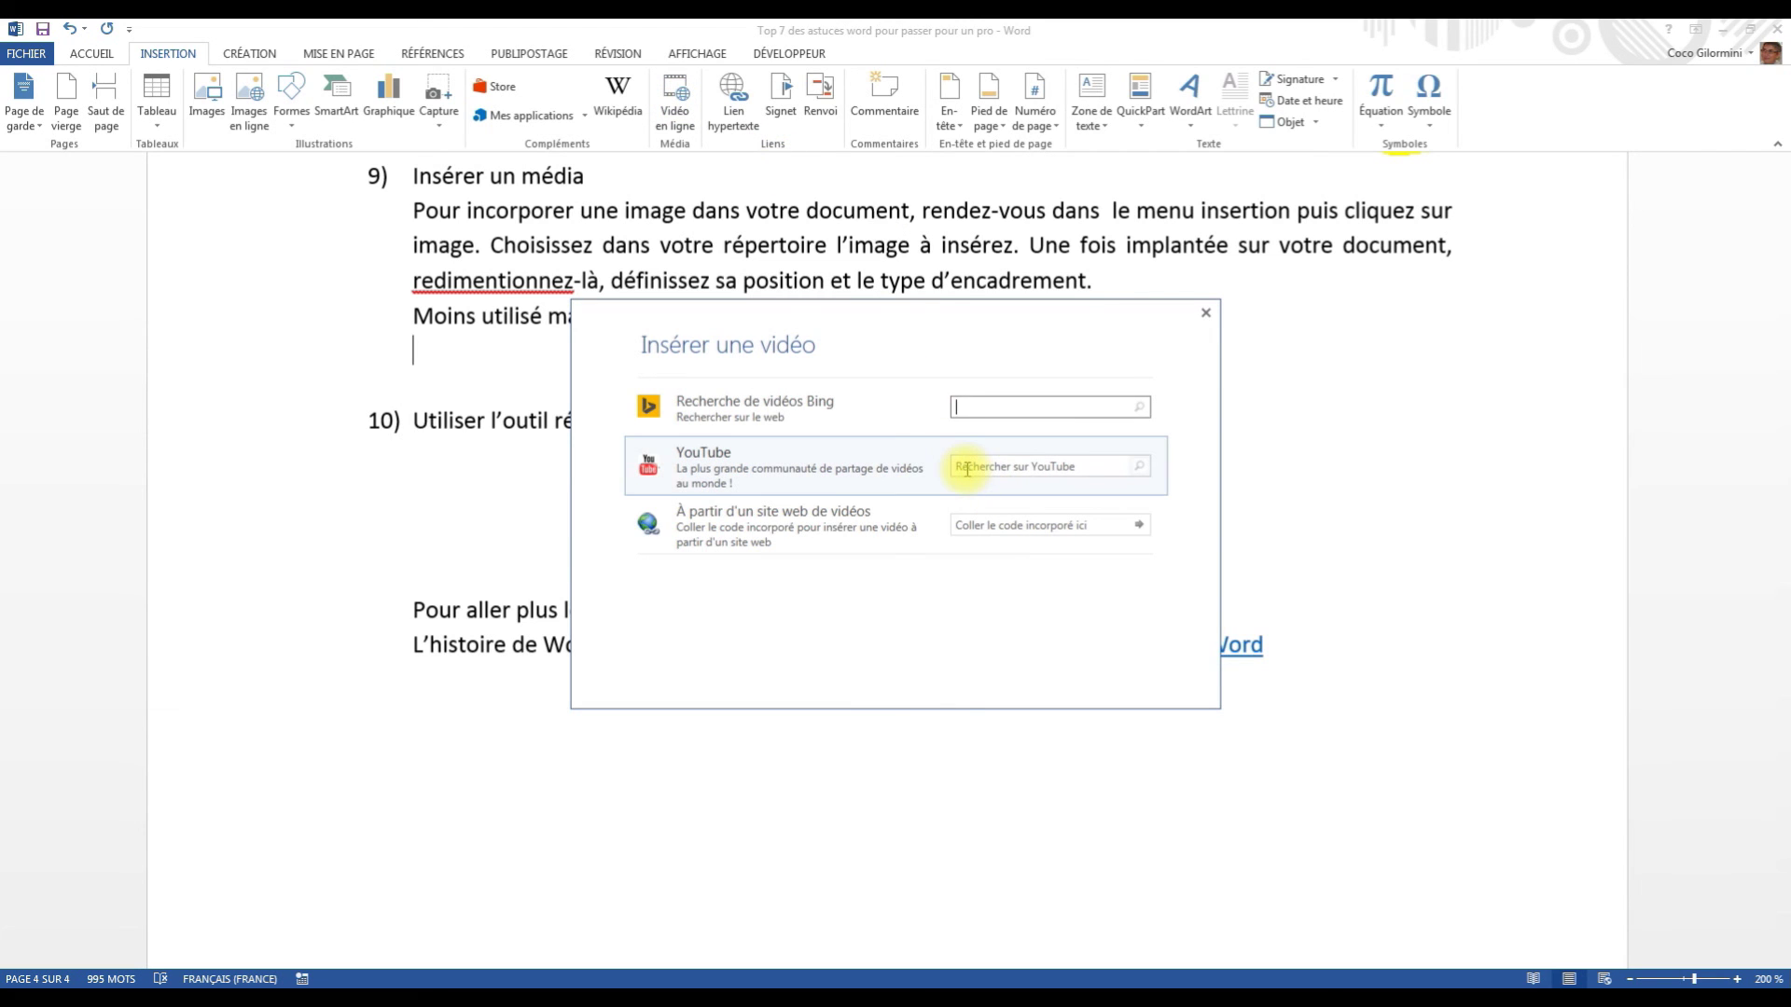
click(968, 470)
text(edu)
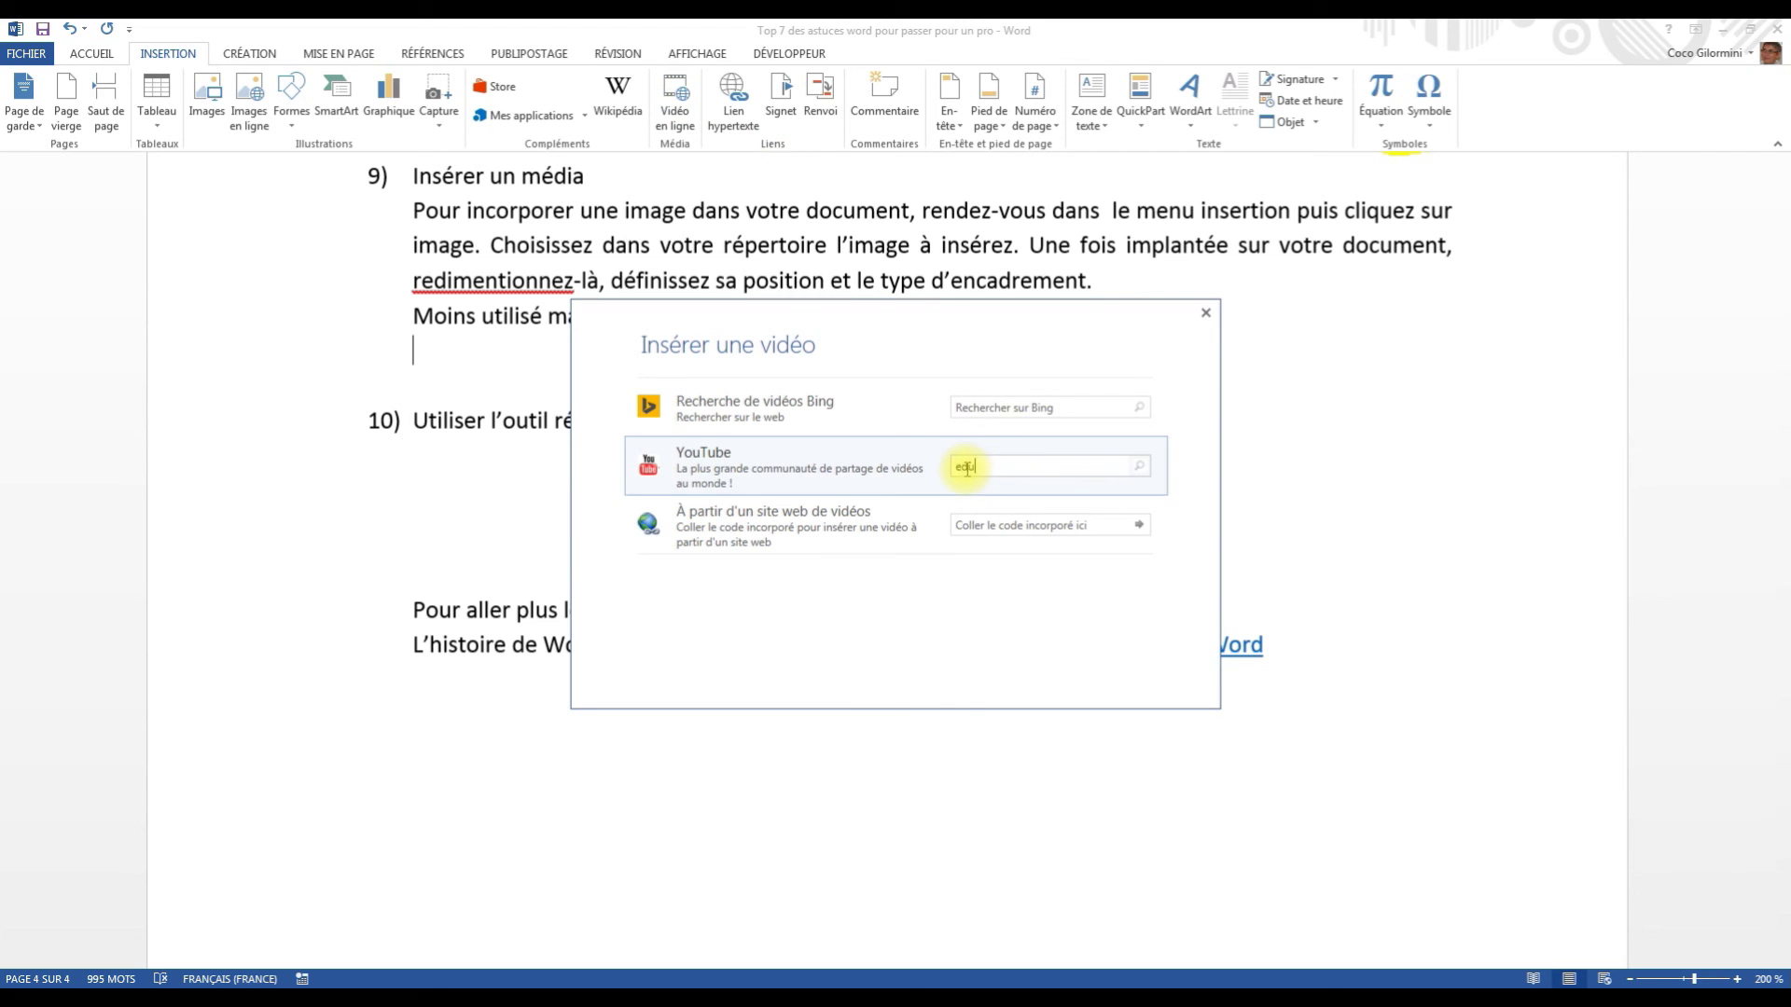
text(cdunet)
key(Return)
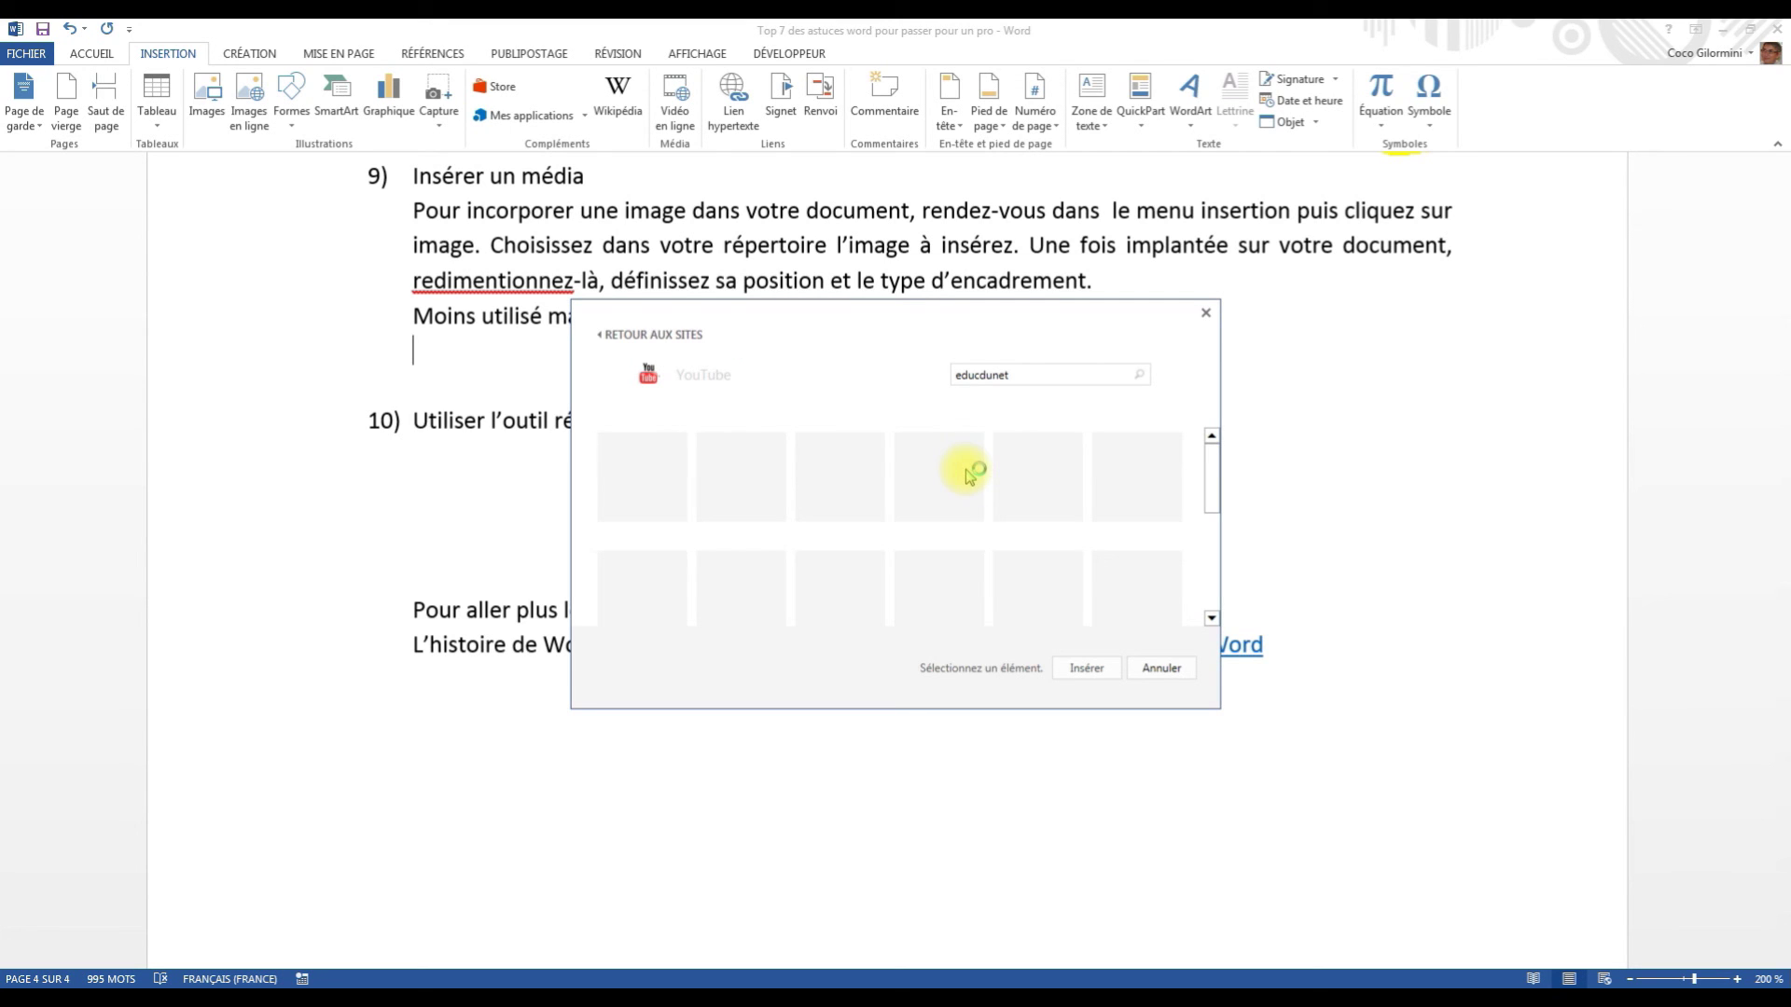
click(732, 480)
click(1085, 668)
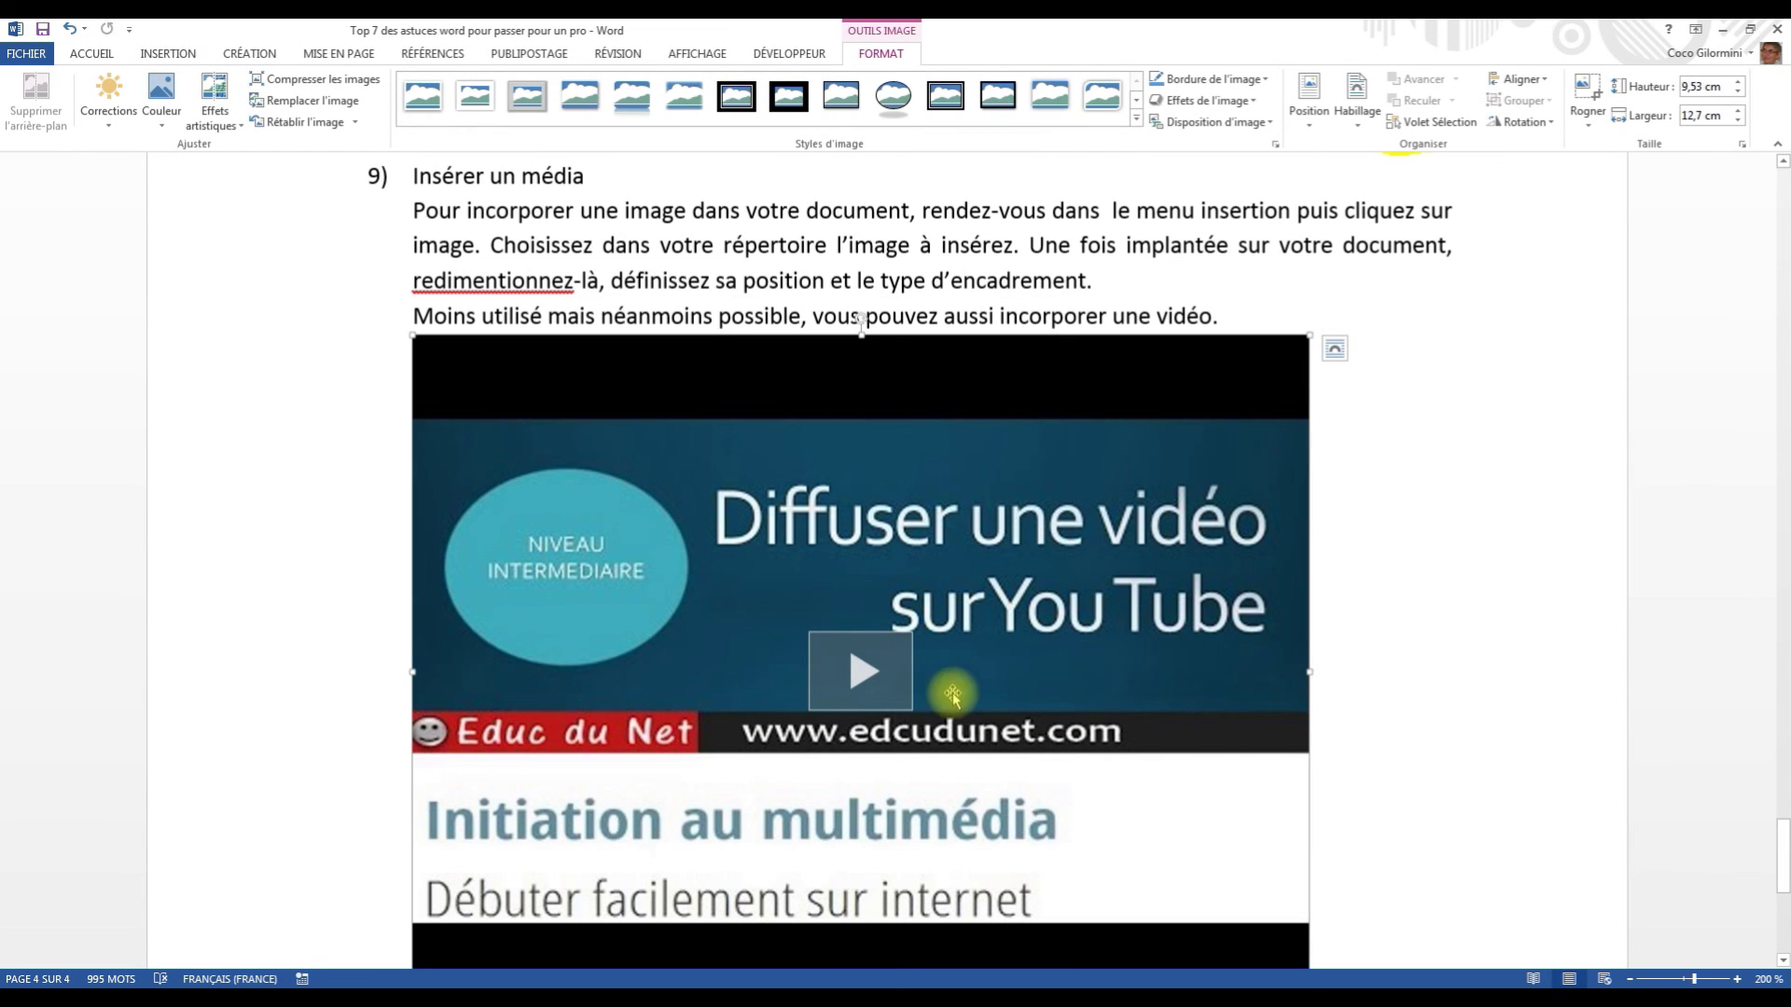
click(862, 676)
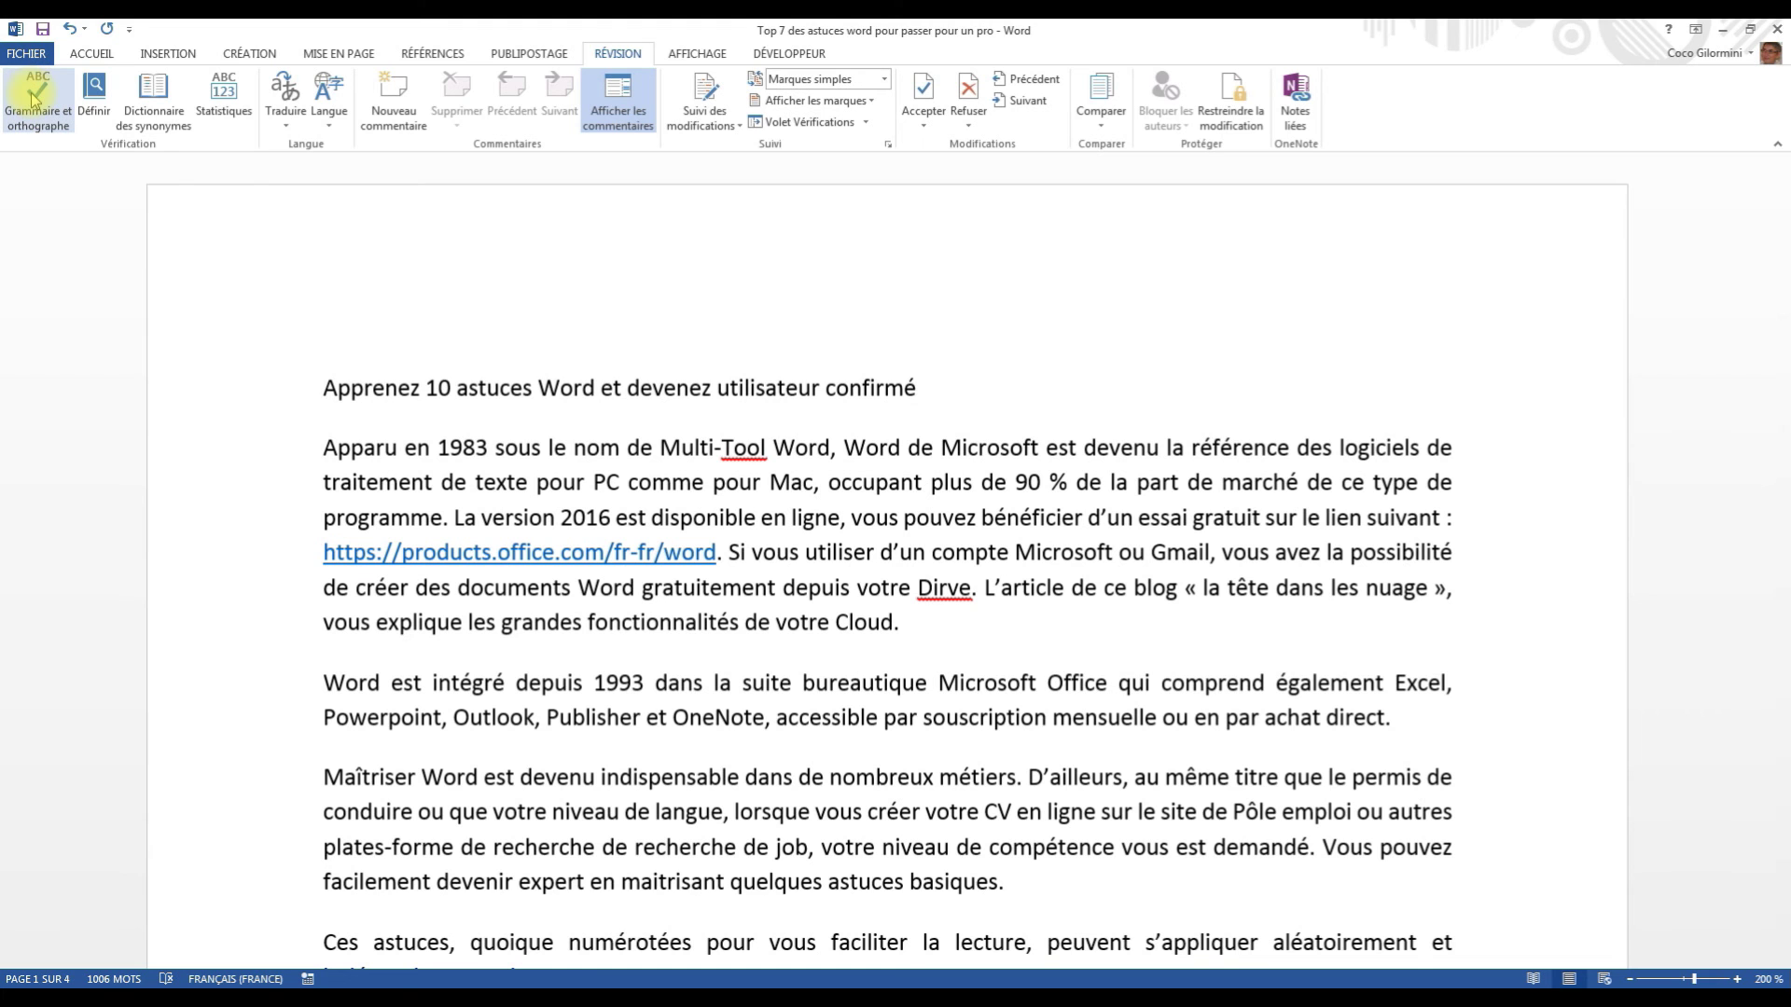
Spell-check the article: add Tool to the dictionary, change Dirve to Drive, and change list to List everywhere.
click(34, 95)
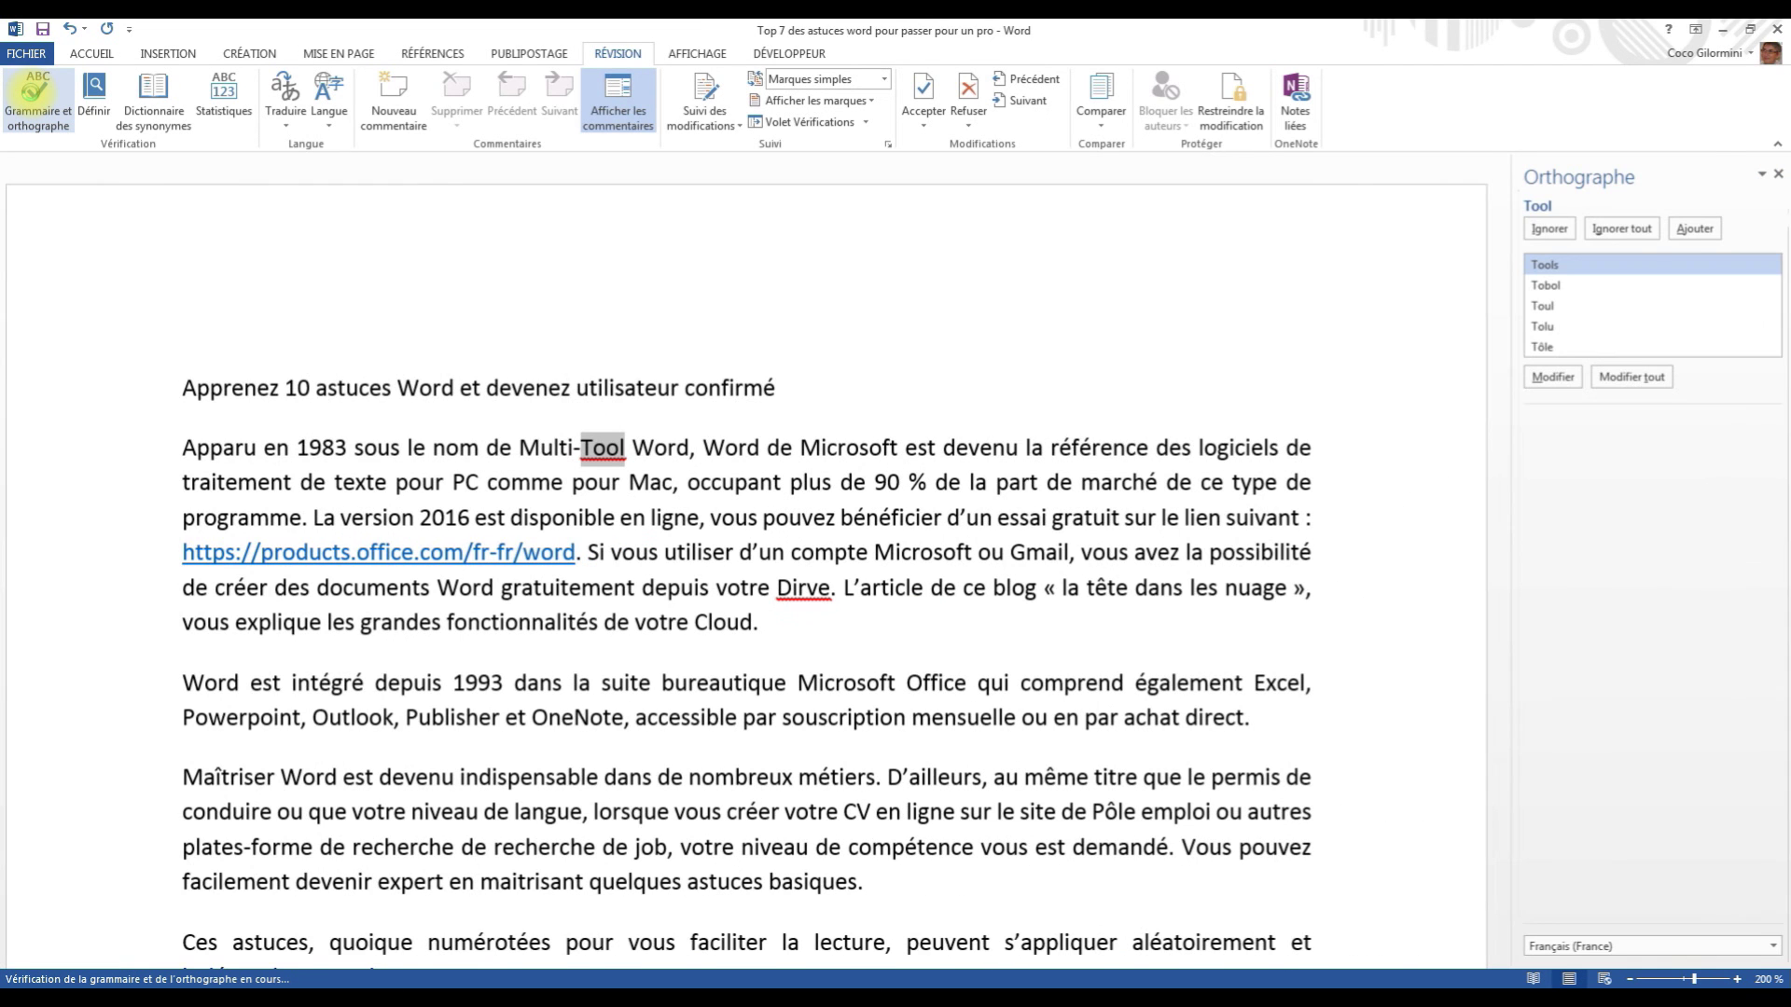
click(1686, 230)
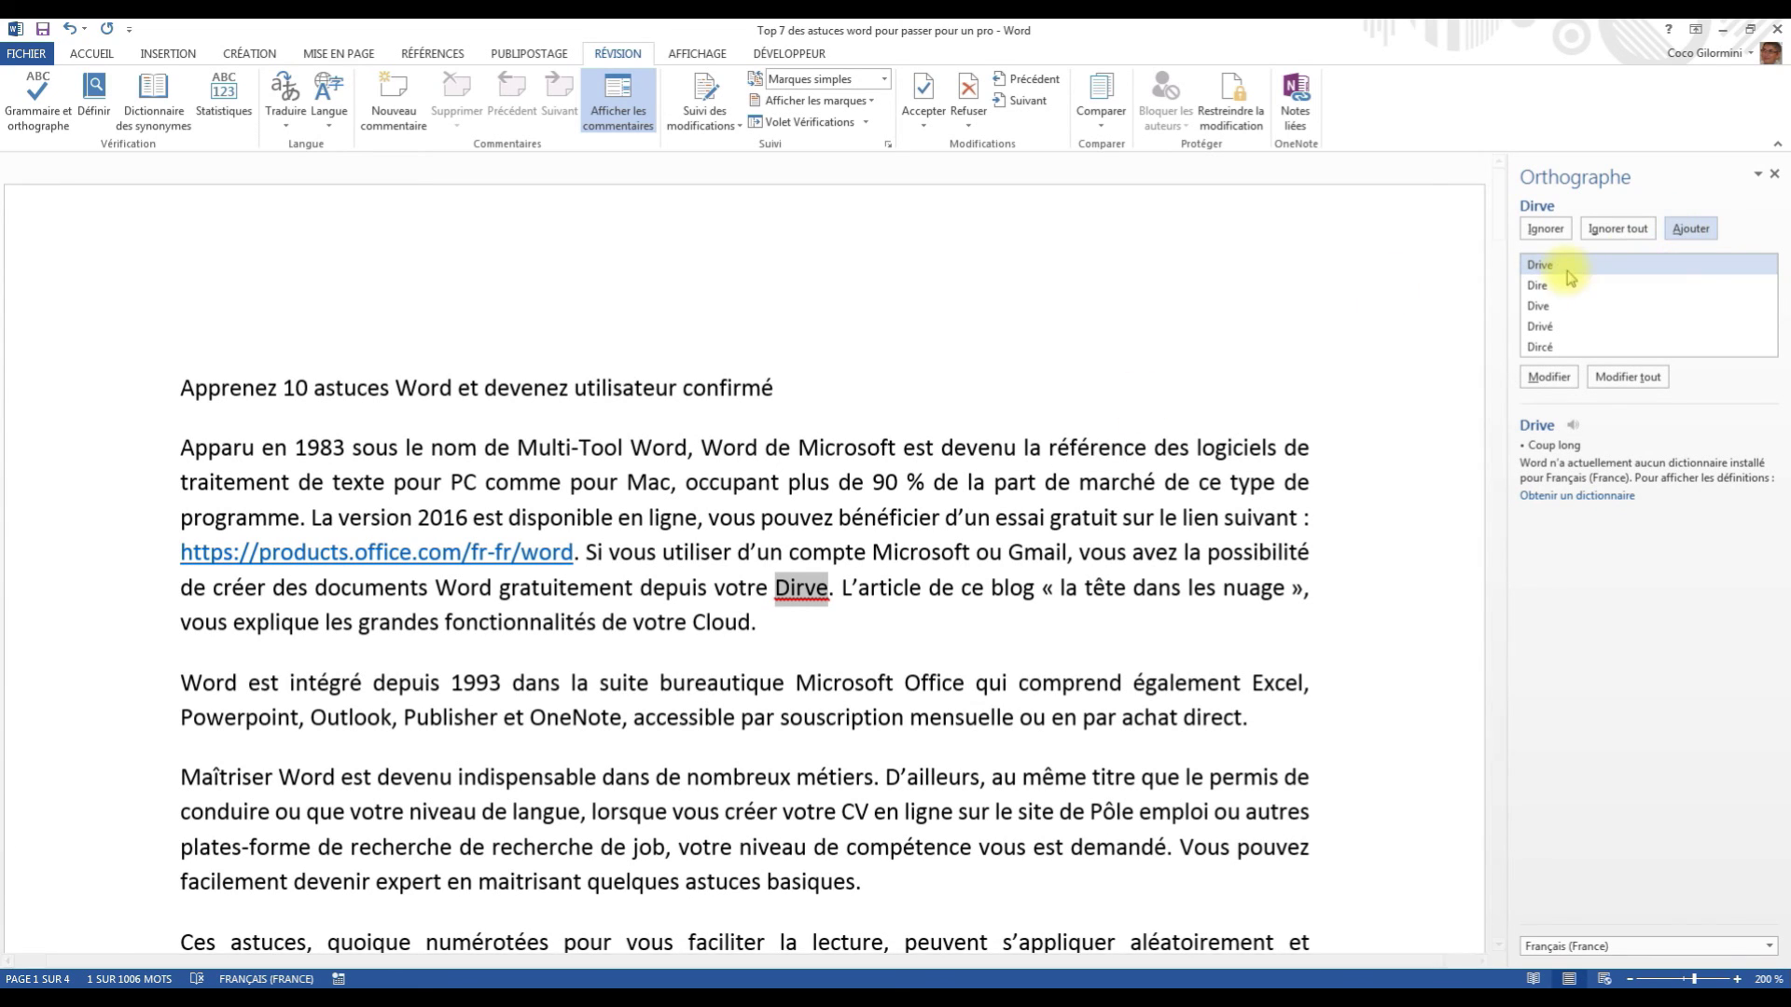
click(1549, 376)
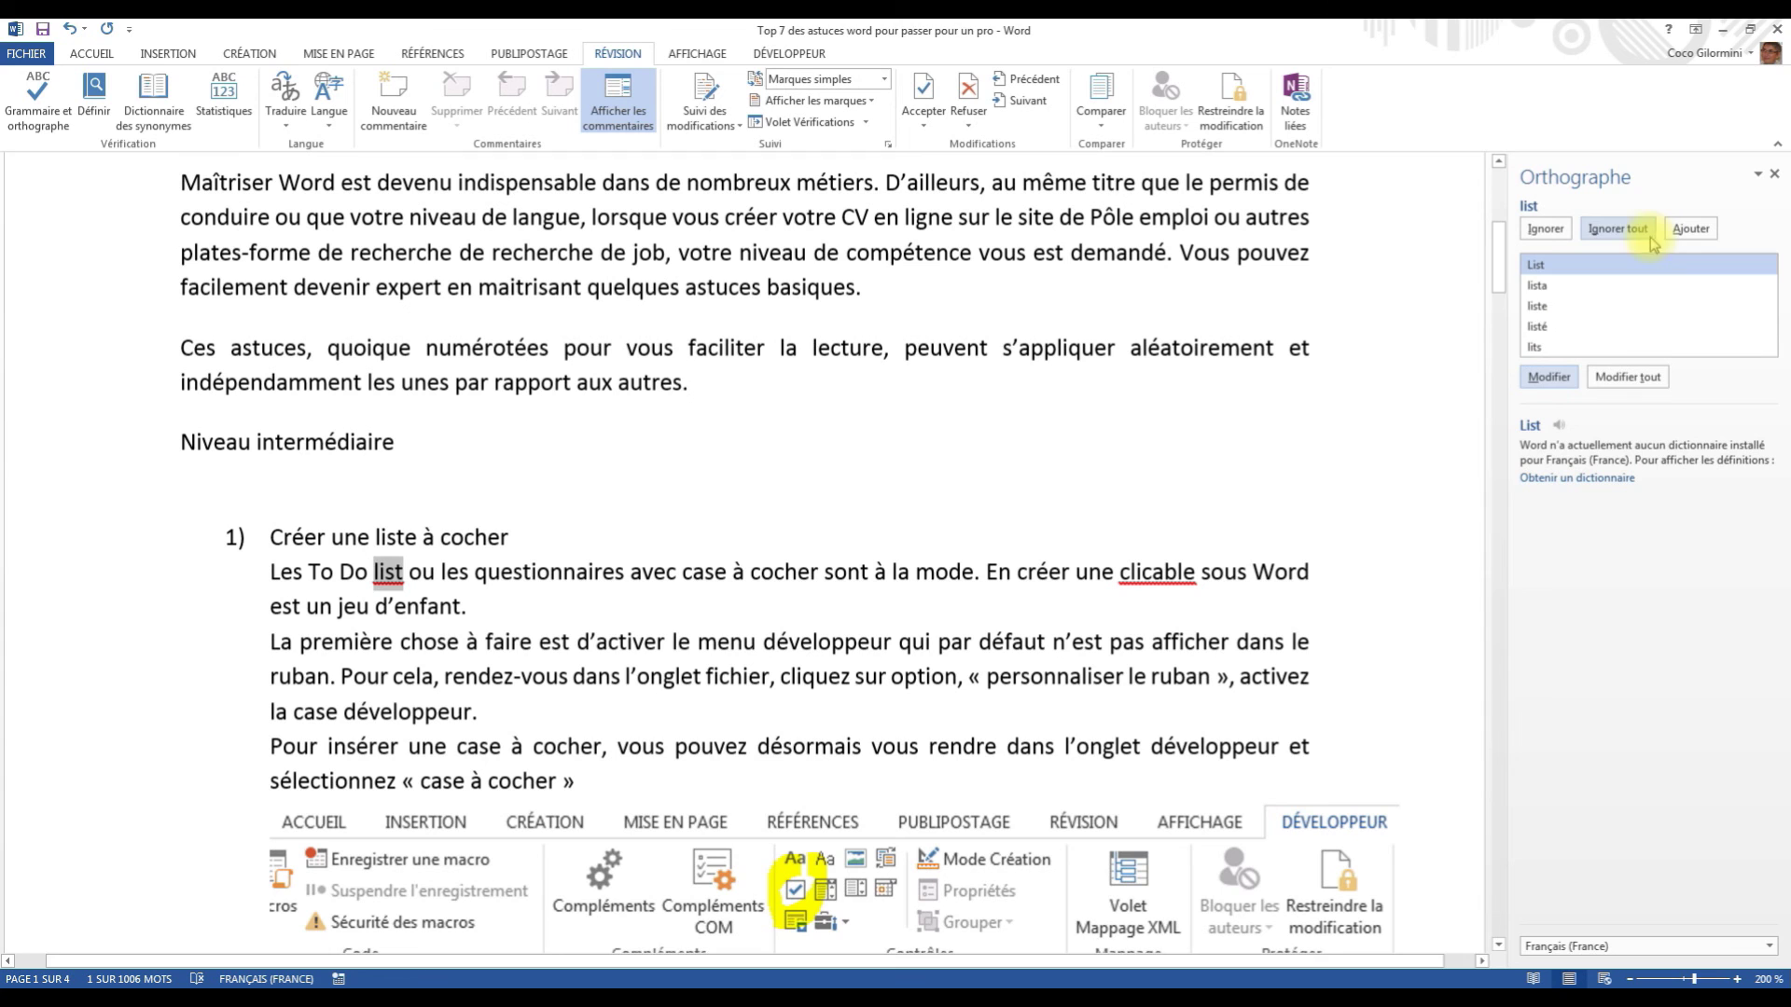
click(1623, 378)
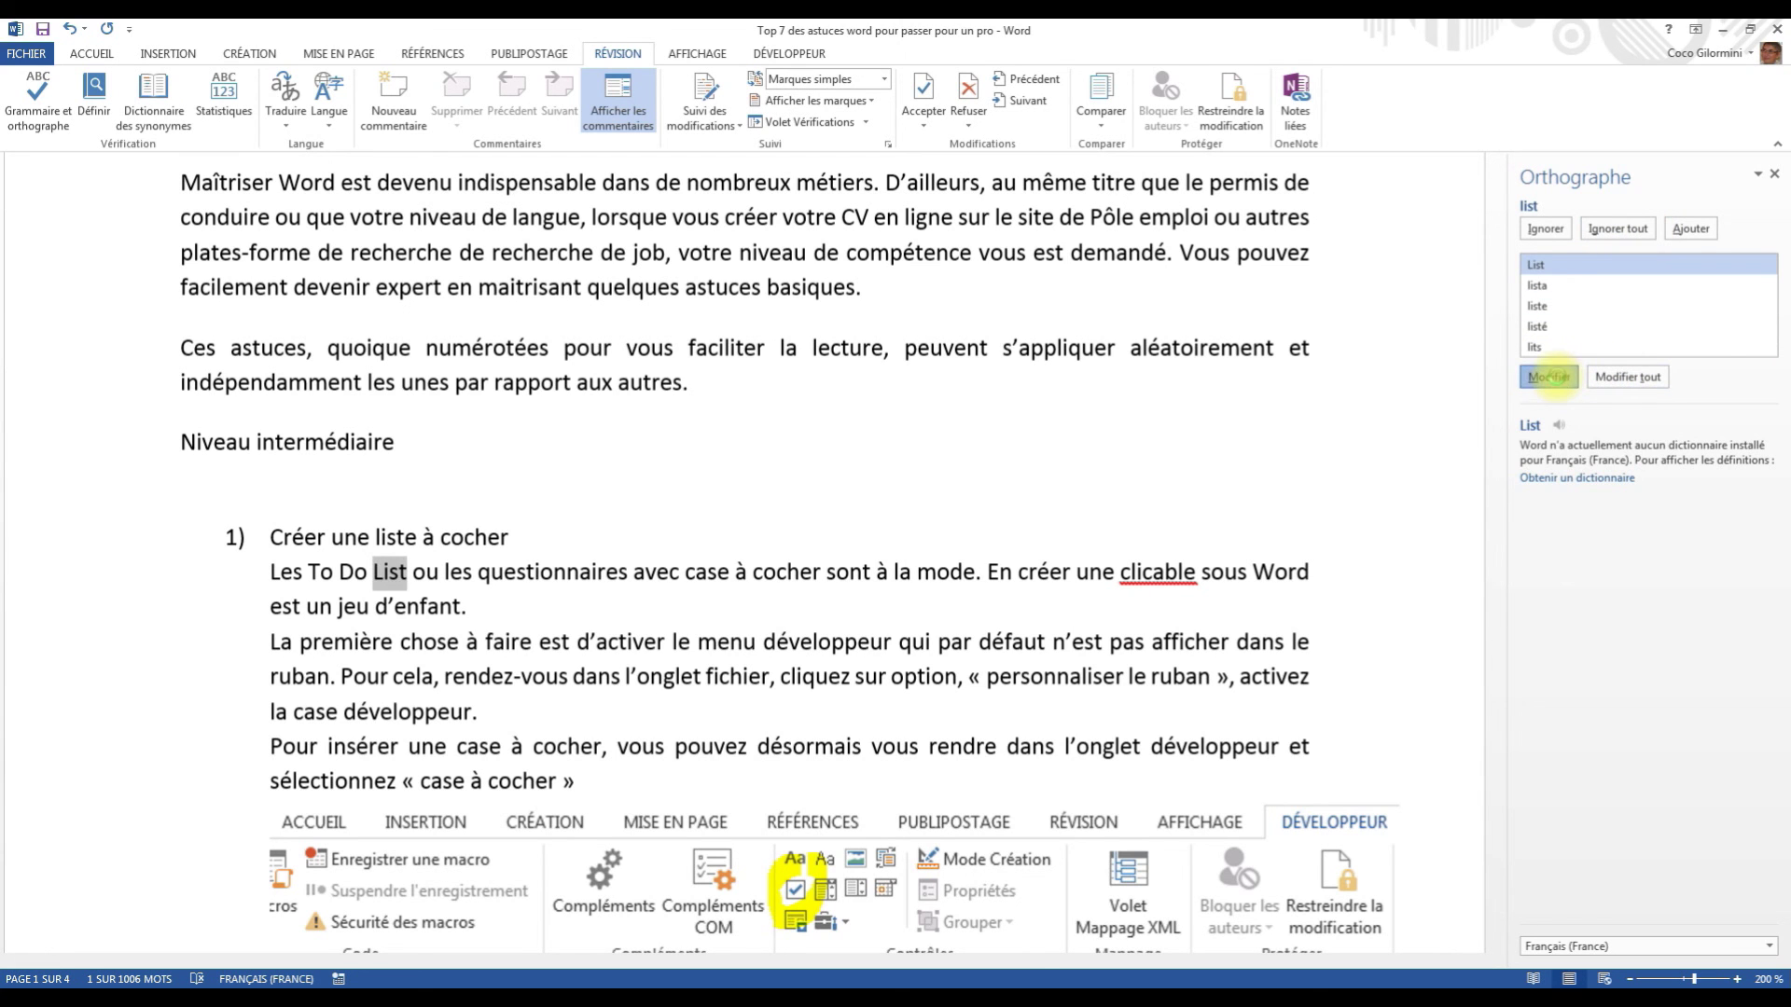